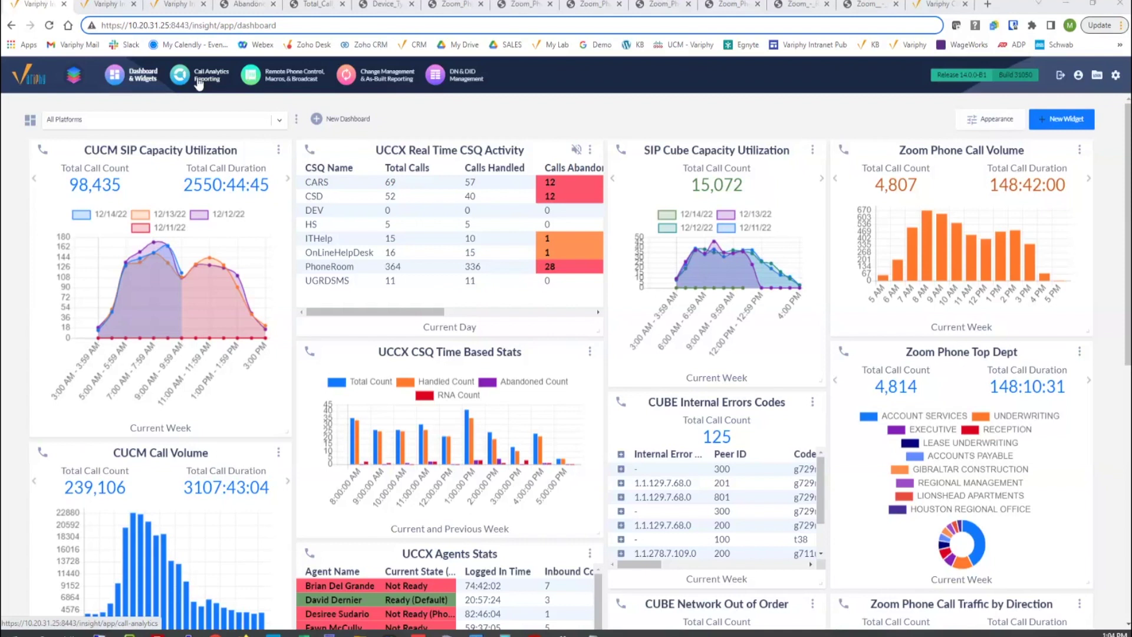
# - Open the Zamboni Industries call history search and remove the existing Caller Department criterion
pyautogui.click(175, 6)
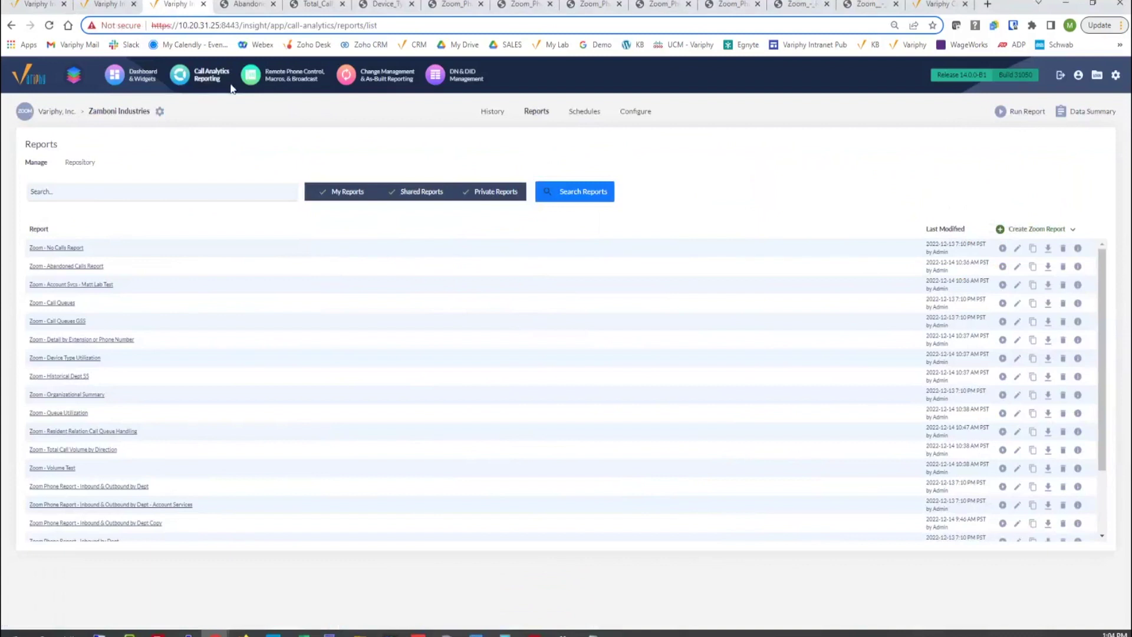
pyautogui.click(493, 112)
pyautogui.hotkey('ctrl', '+')
pyautogui.hotkey('ctrl', '+')
pyautogui.hotkey('ctrl', '+')
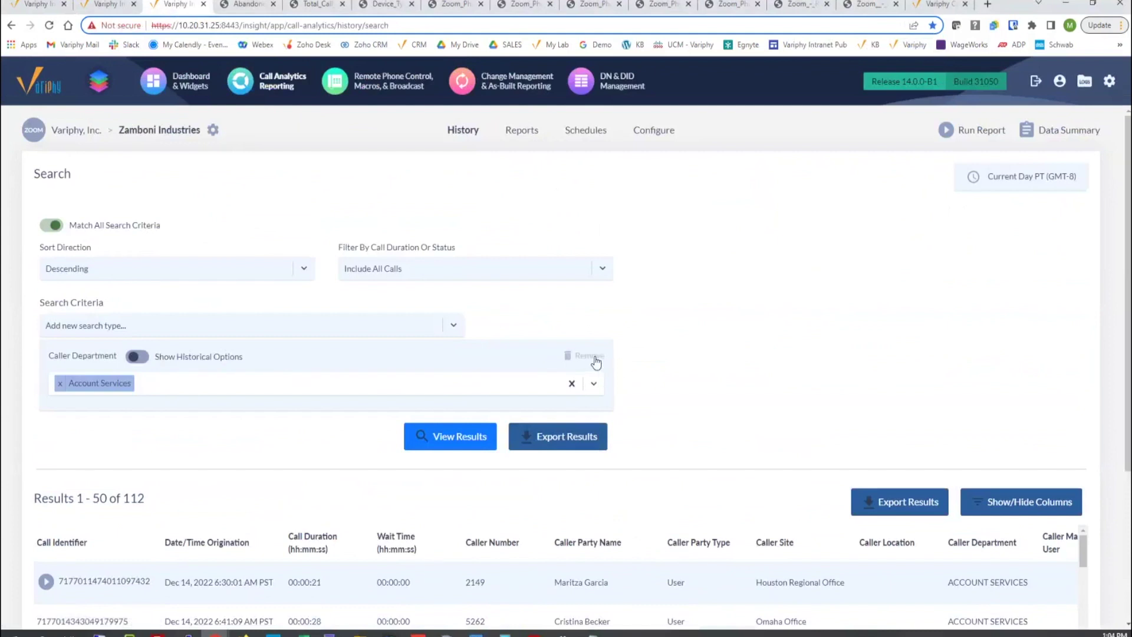
pyautogui.click(593, 356)
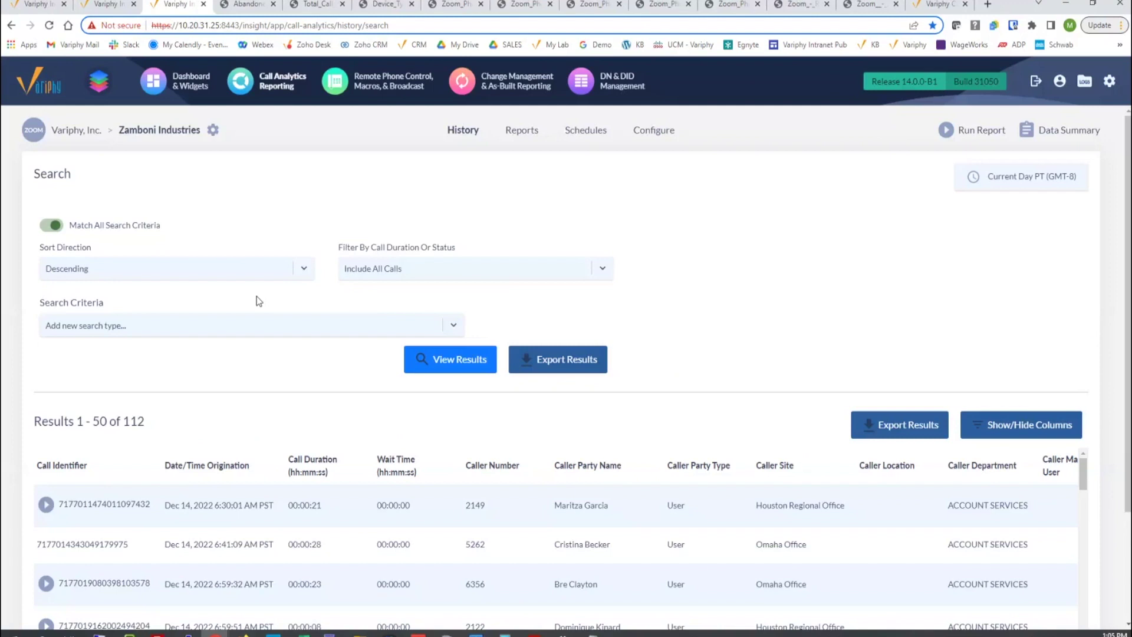
# - Look through the available search criteria types and add Caller Department as a criterion
pyautogui.click(269, 328)
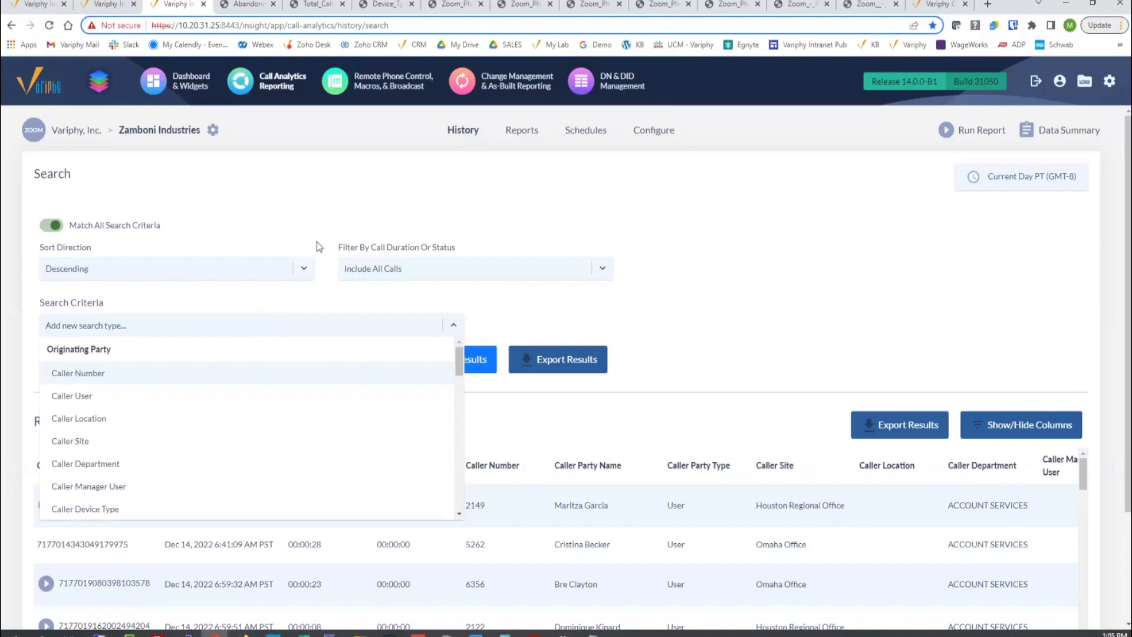
pyautogui.click(457, 137)
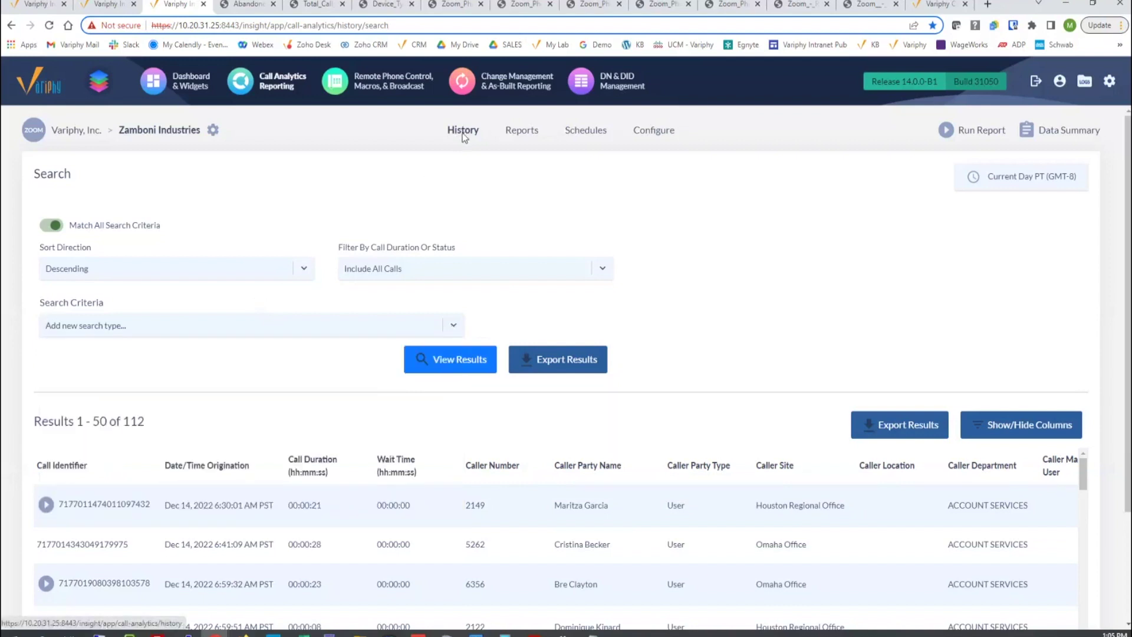
pyautogui.click(324, 326)
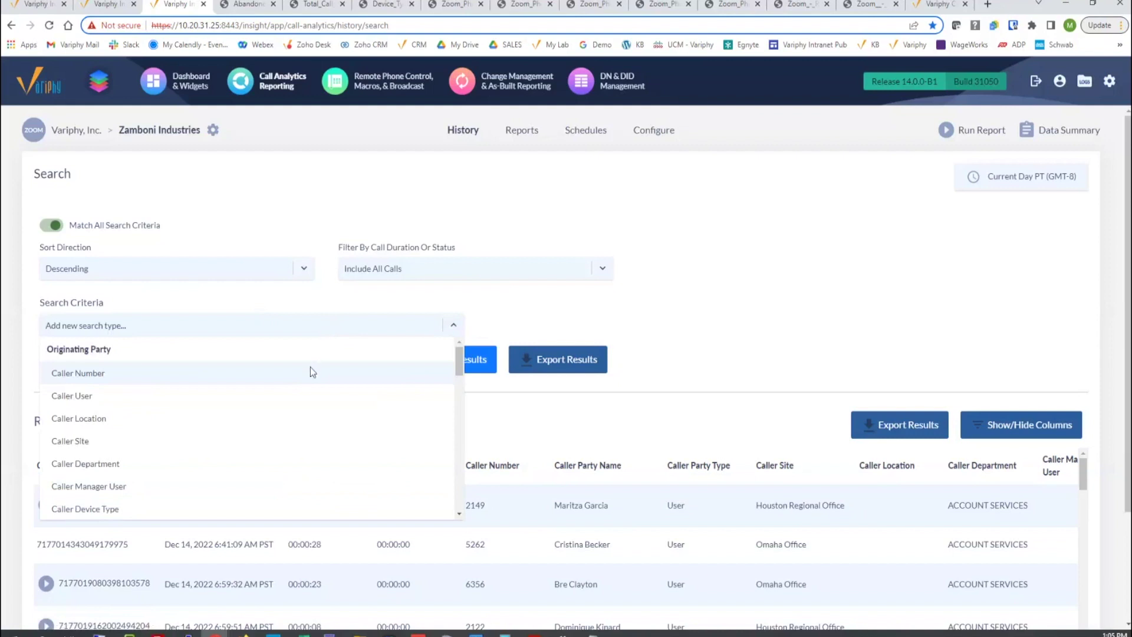
pyautogui.scroll(-4, 312, 371)
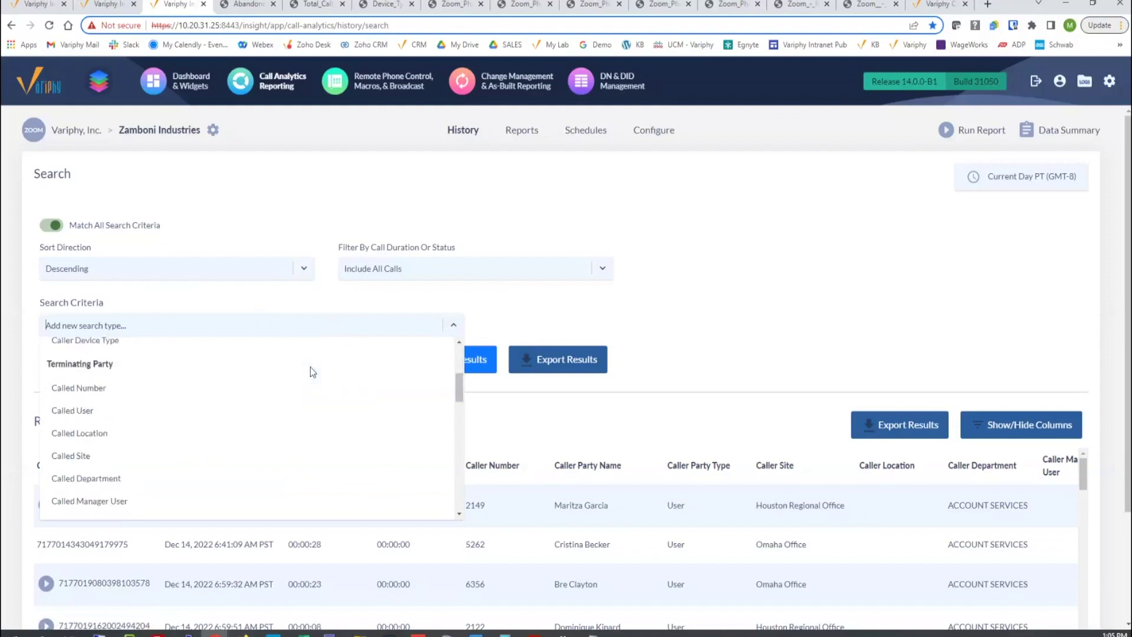
pyautogui.scroll(-4, 311, 371)
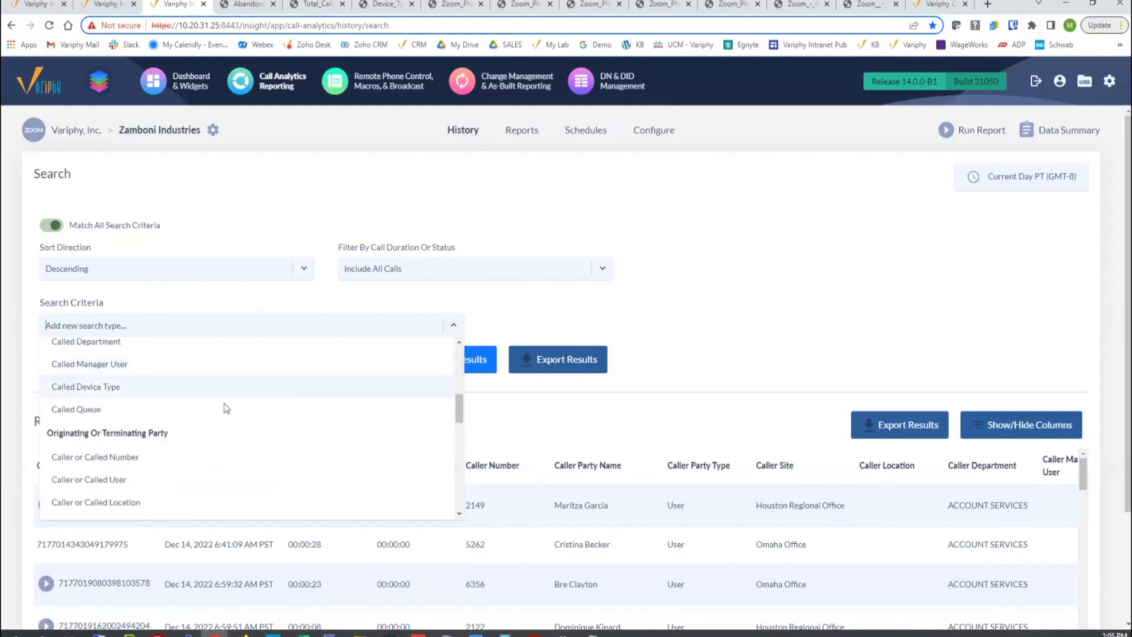
pyautogui.scroll(8, 190, 436)
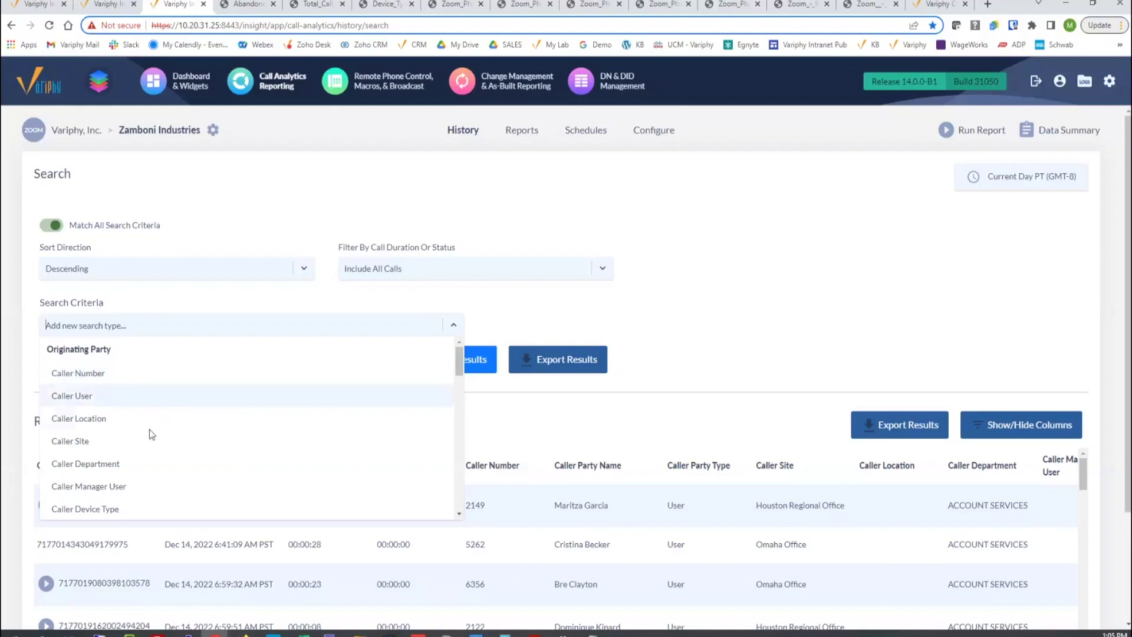
pyautogui.click(133, 464)
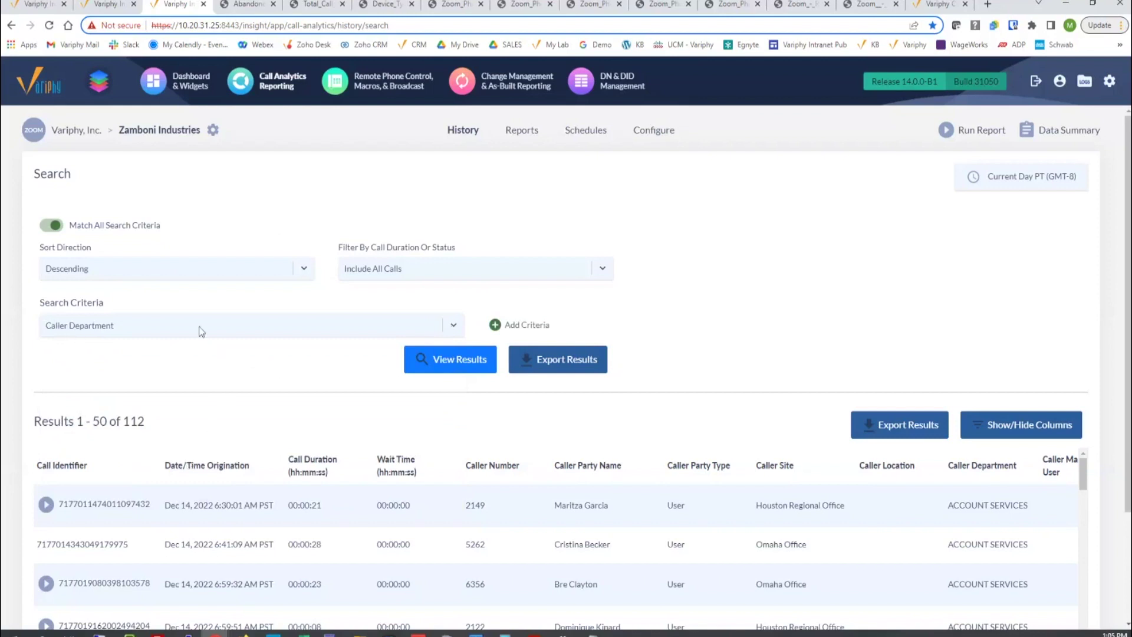
pyautogui.click(509, 325)
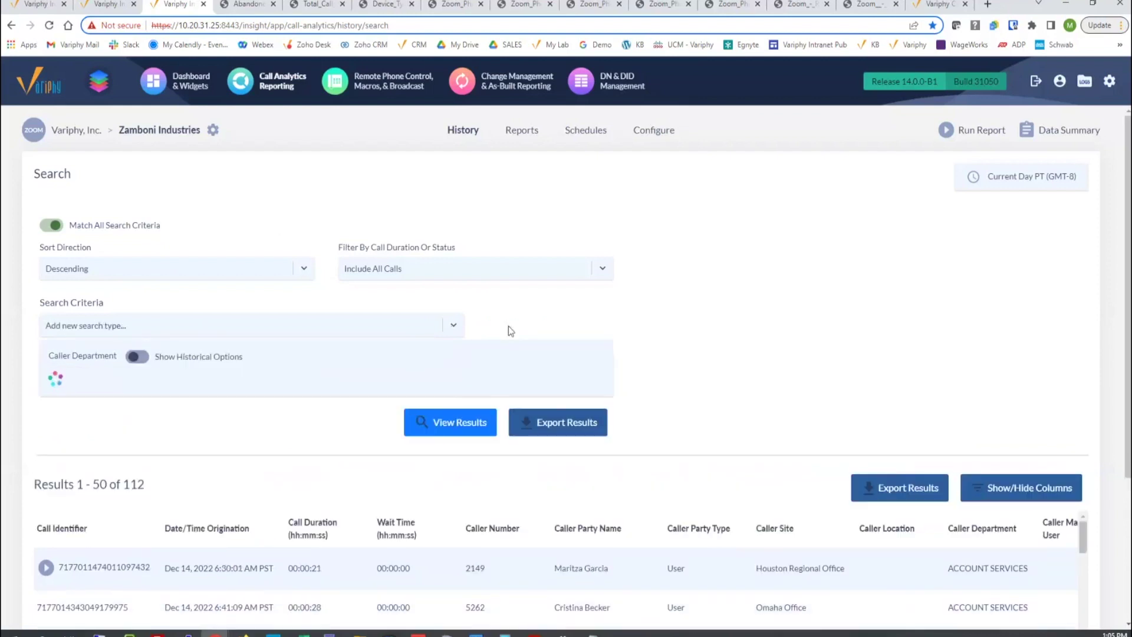
# - Set the Caller Department to Account Services and run the call search for the current day
pyautogui.click(263, 391)
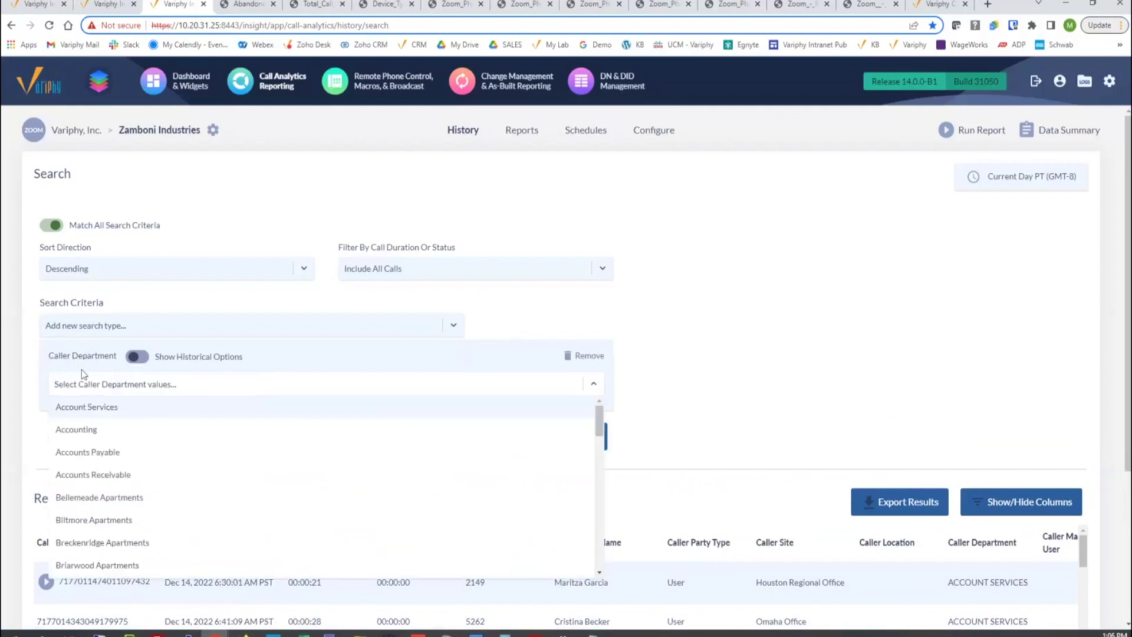
pyautogui.click(105, 411)
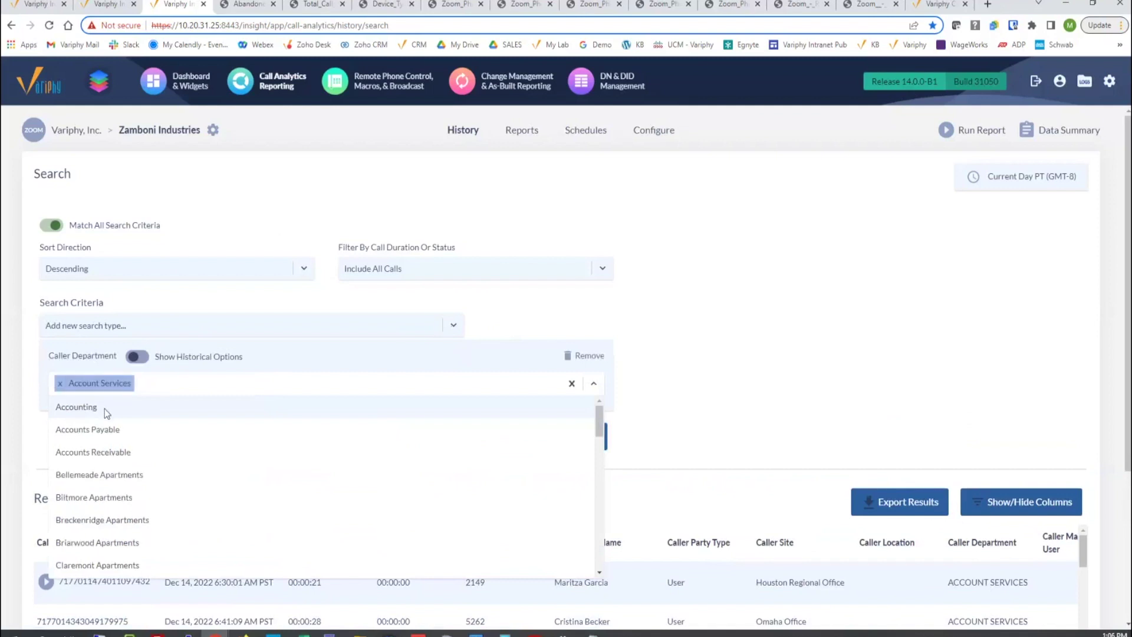
pyautogui.click(325, 304)
pyautogui.moveTo(1040, 182)
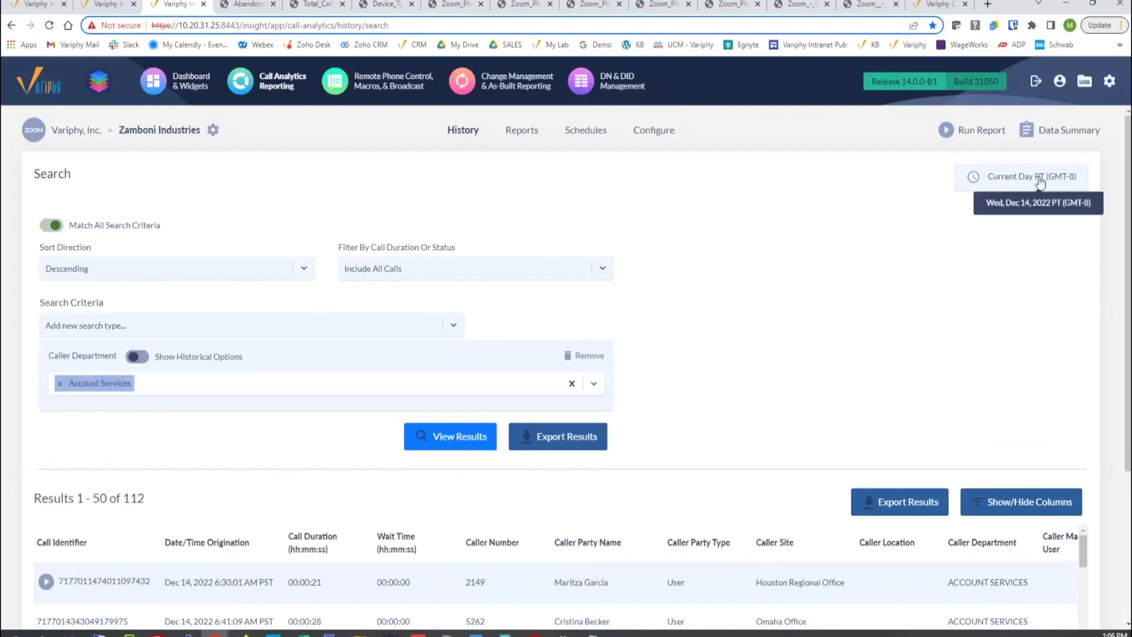
pyautogui.click(468, 435)
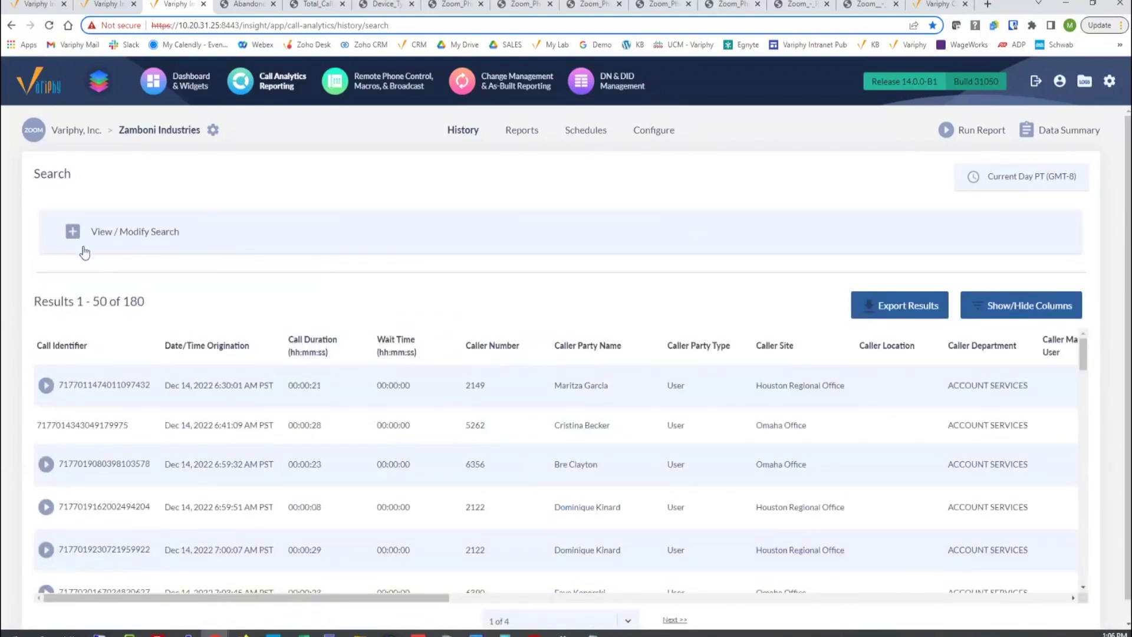
# - Reopen the search criteria and examine the date ranges offered for the search time window, from Current Day through Year To Date
pyautogui.click(71, 233)
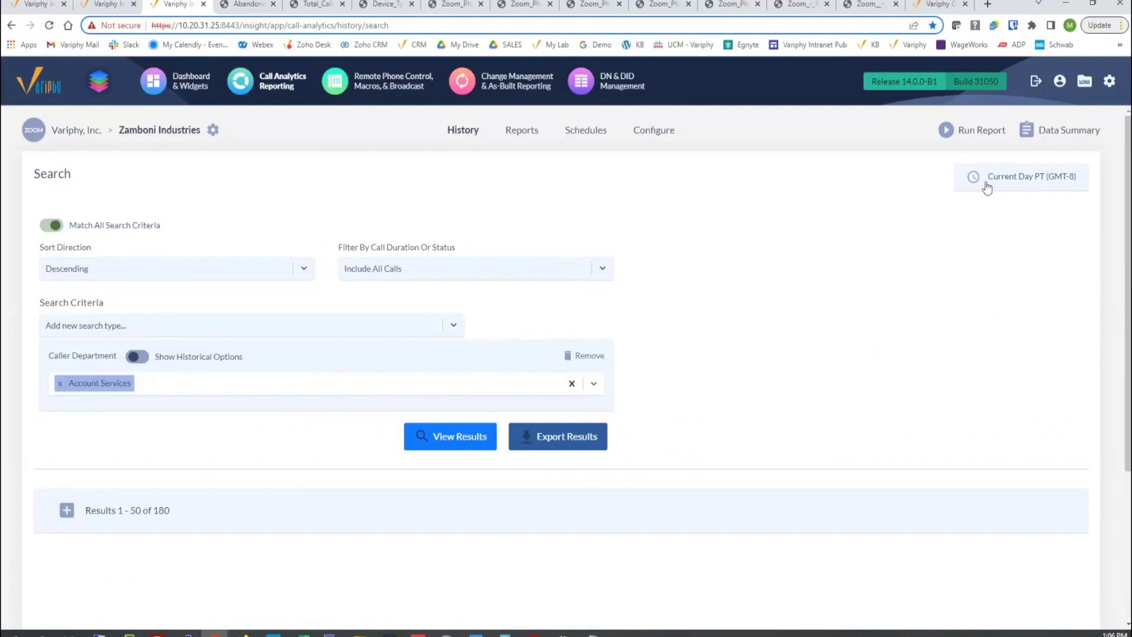
pyautogui.moveTo(987, 187)
pyautogui.click(138, 518)
pyautogui.click(974, 180)
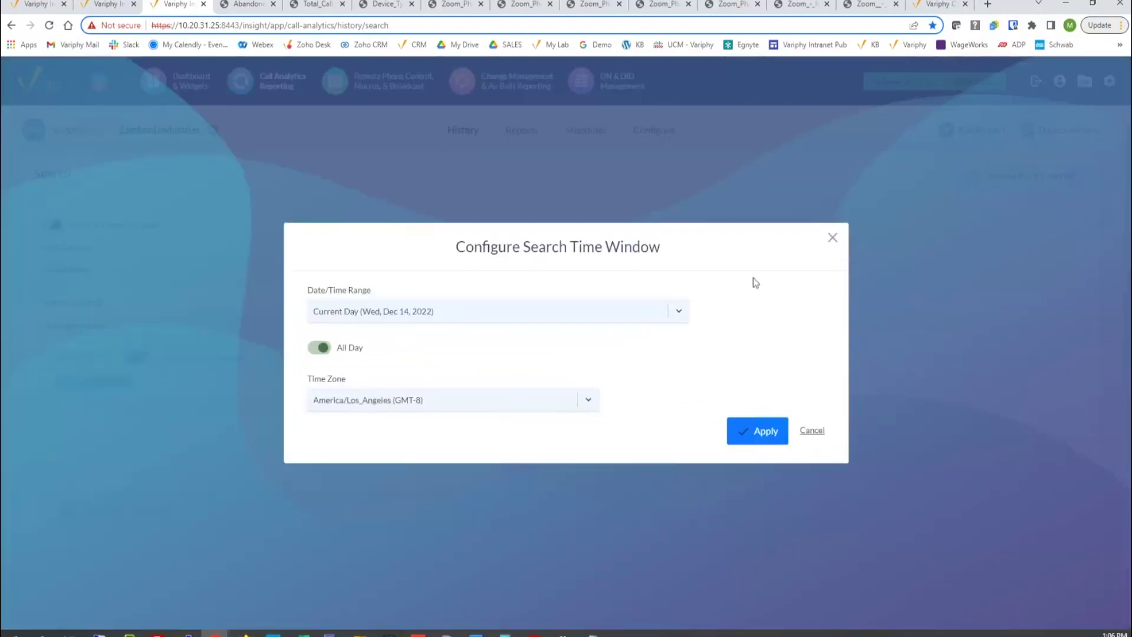
pyautogui.click(679, 312)
pyautogui.moveTo(684, 418); pyautogui.dragTo(695, 494)
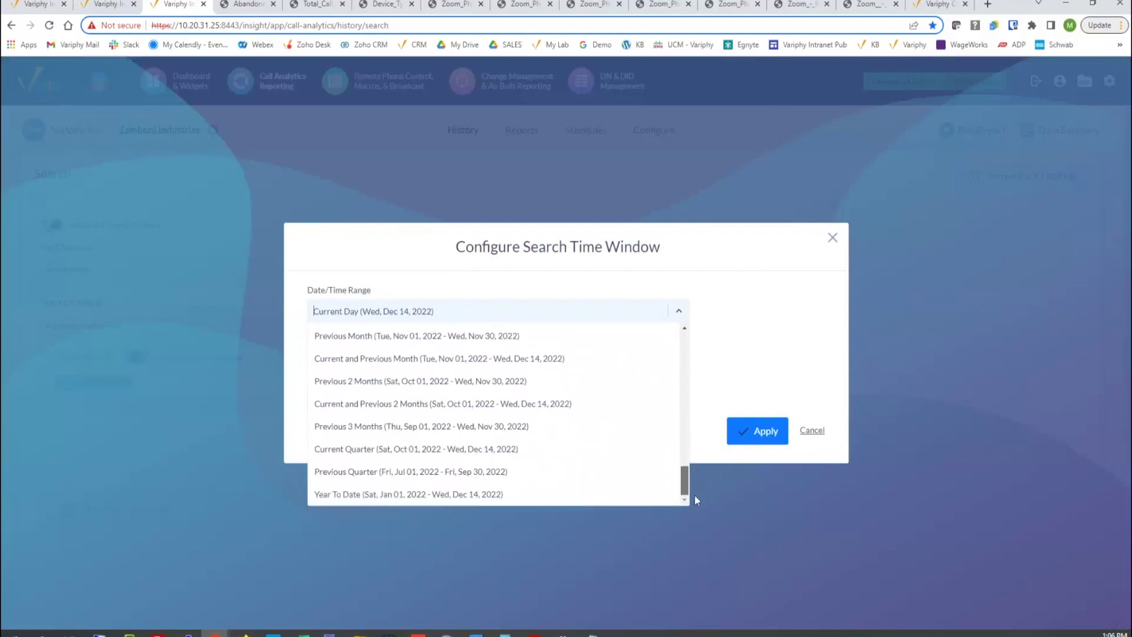
pyautogui.click(784, 277)
pyautogui.click(832, 238)
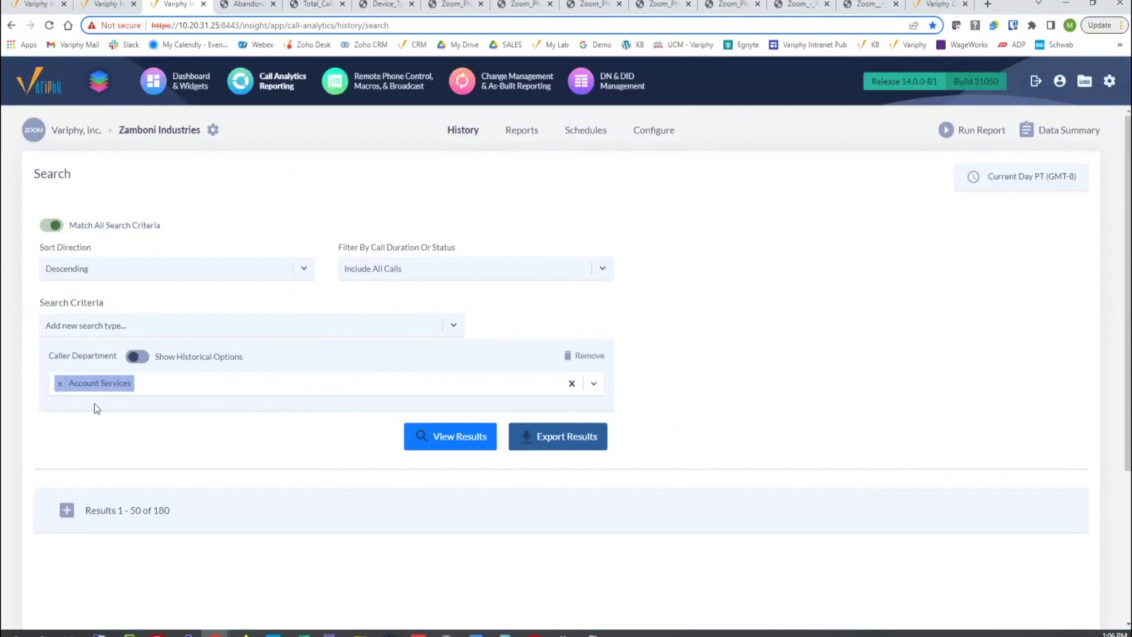
# - Expand the call results, check the Caller Department column and review the configurable detail columns
pyautogui.click(66, 510)
pyautogui.scroll(-2, 117, 455)
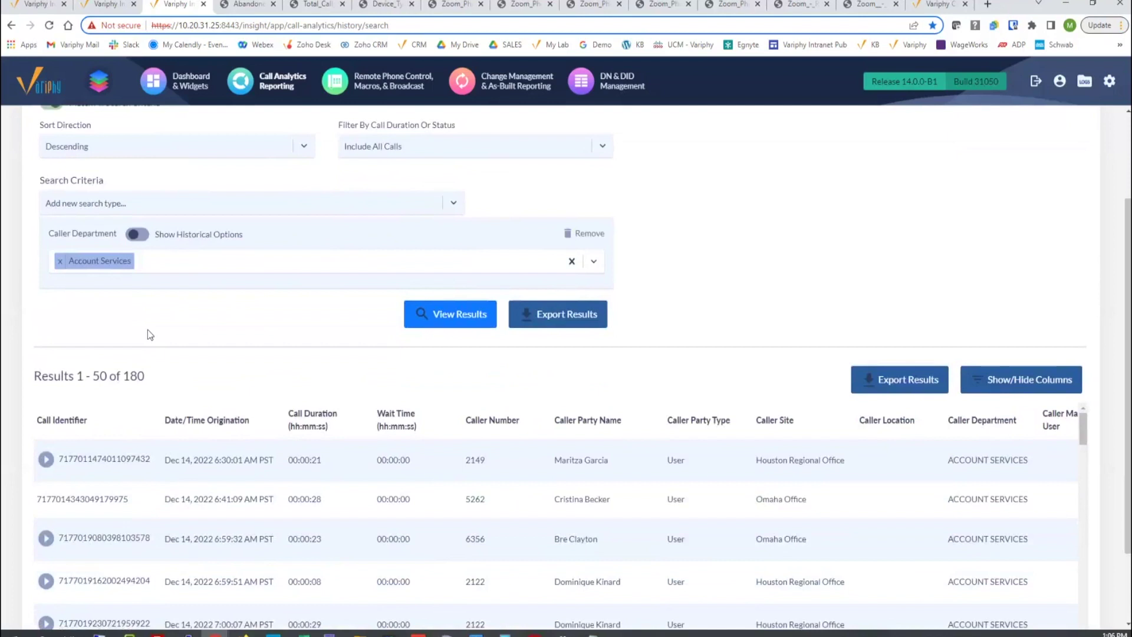
pyautogui.scroll(-1, 278, 340)
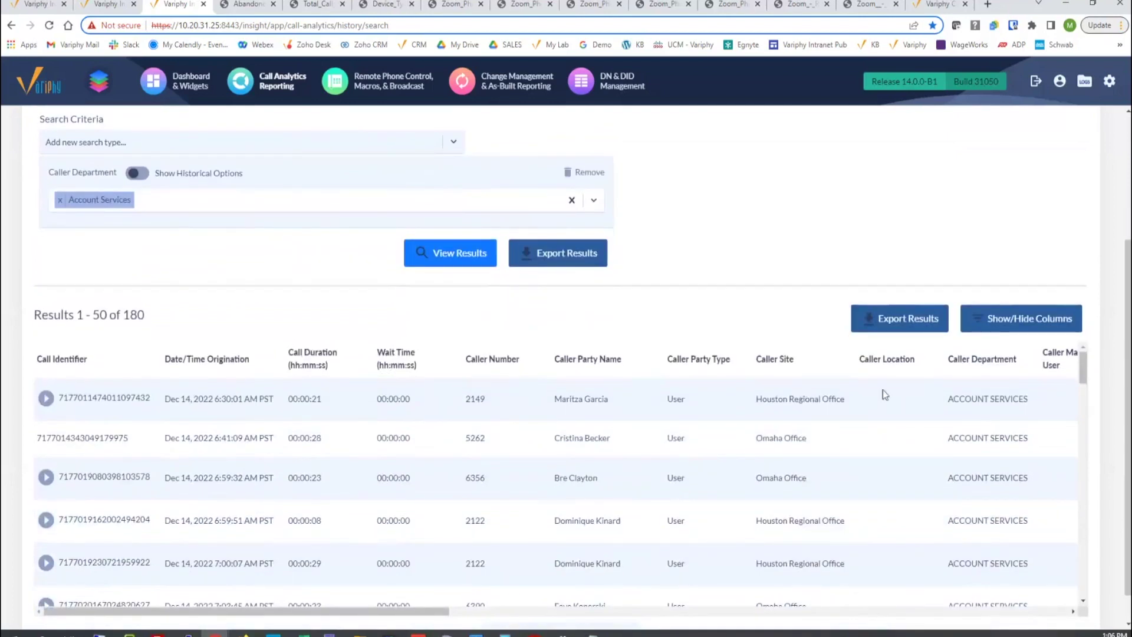
pyautogui.moveTo(937, 398); pyautogui.dragTo(1037, 400)
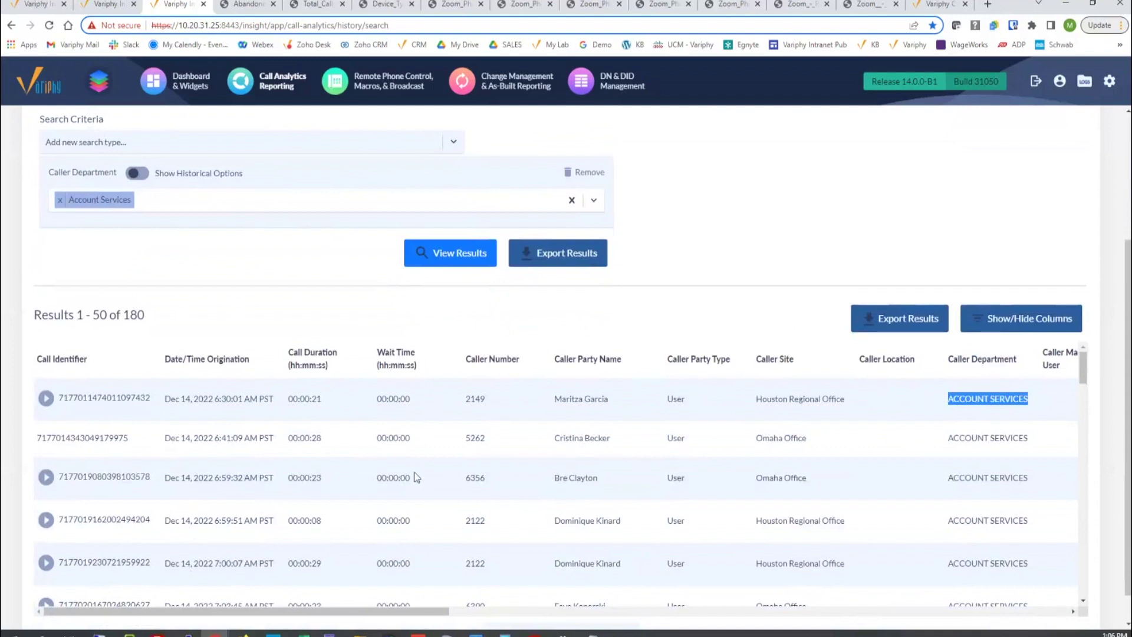
pyautogui.click(997, 318)
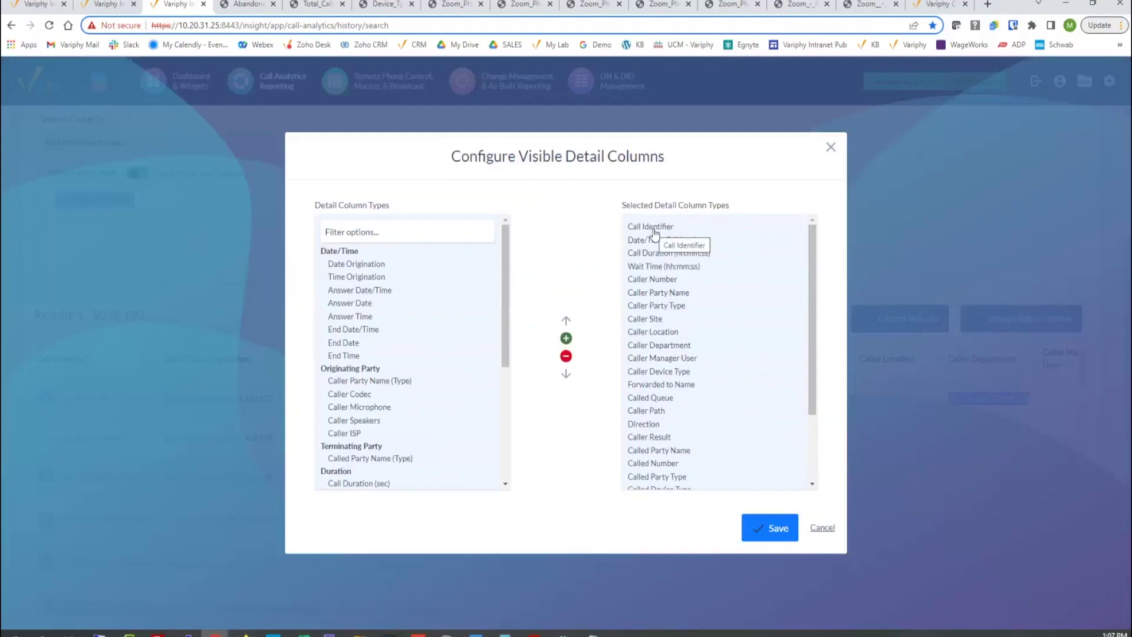
pyautogui.click(819, 529)
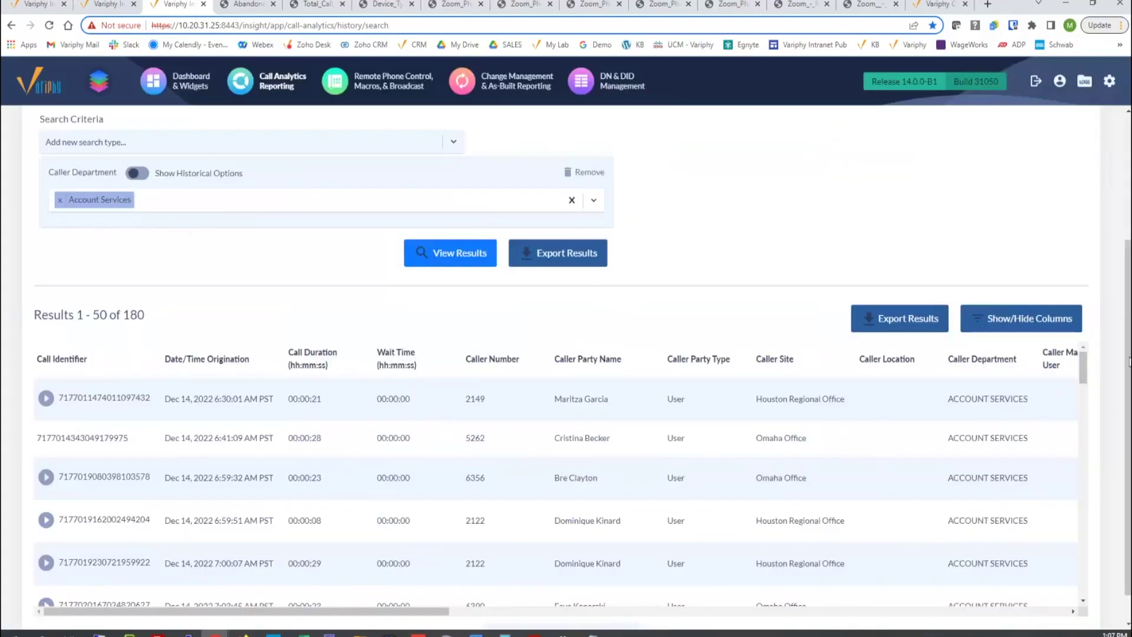
# - Examine the first call's details across all result columns, from caller number, site and device type to Mean Opinion Score and Recording Type
pyautogui.scroll(-2, 1120, 365)
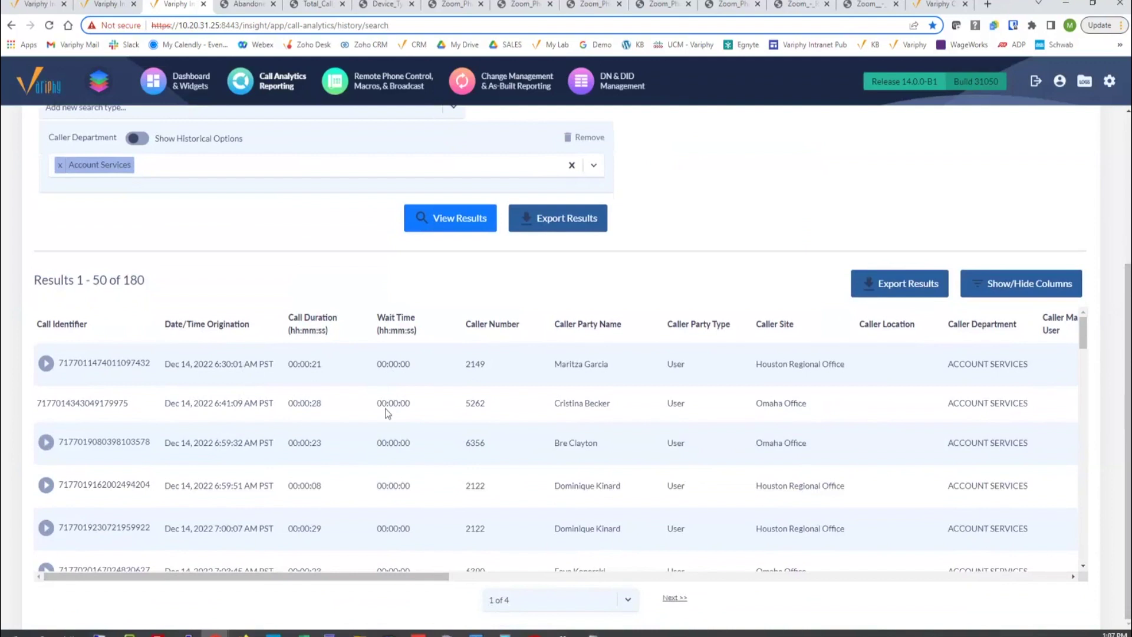
pyautogui.moveTo(461, 371); pyautogui.dragTo(492, 373)
pyautogui.moveTo(445, 577); pyautogui.dragTo(543, 582)
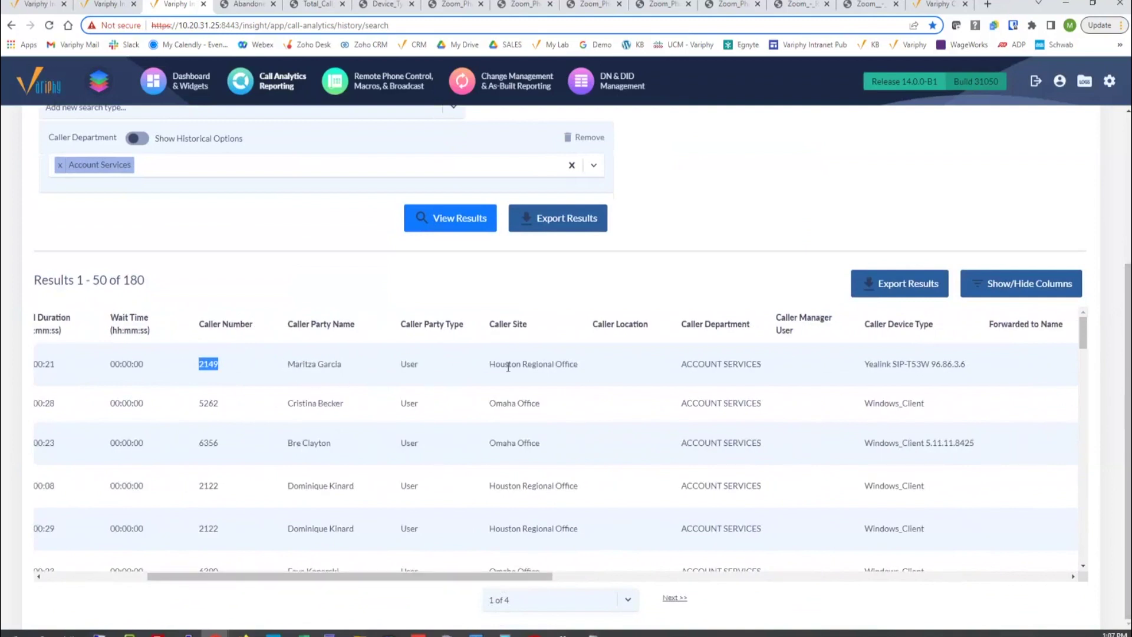
pyautogui.moveTo(496, 364); pyautogui.dragTo(592, 369)
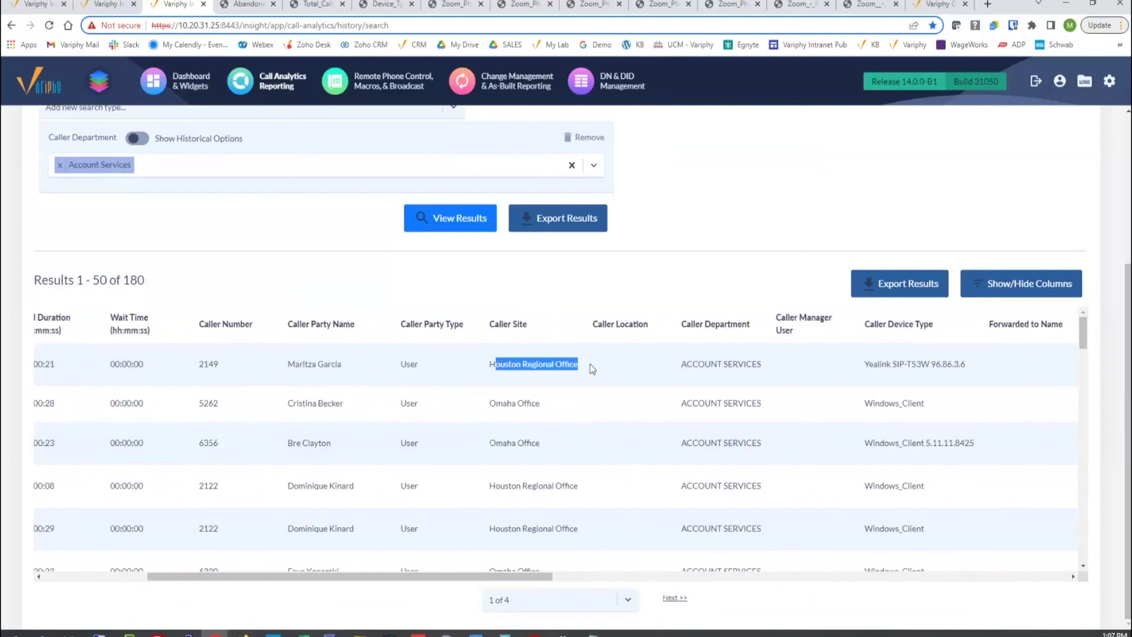
pyautogui.moveTo(681, 364); pyautogui.dragTo(765, 370)
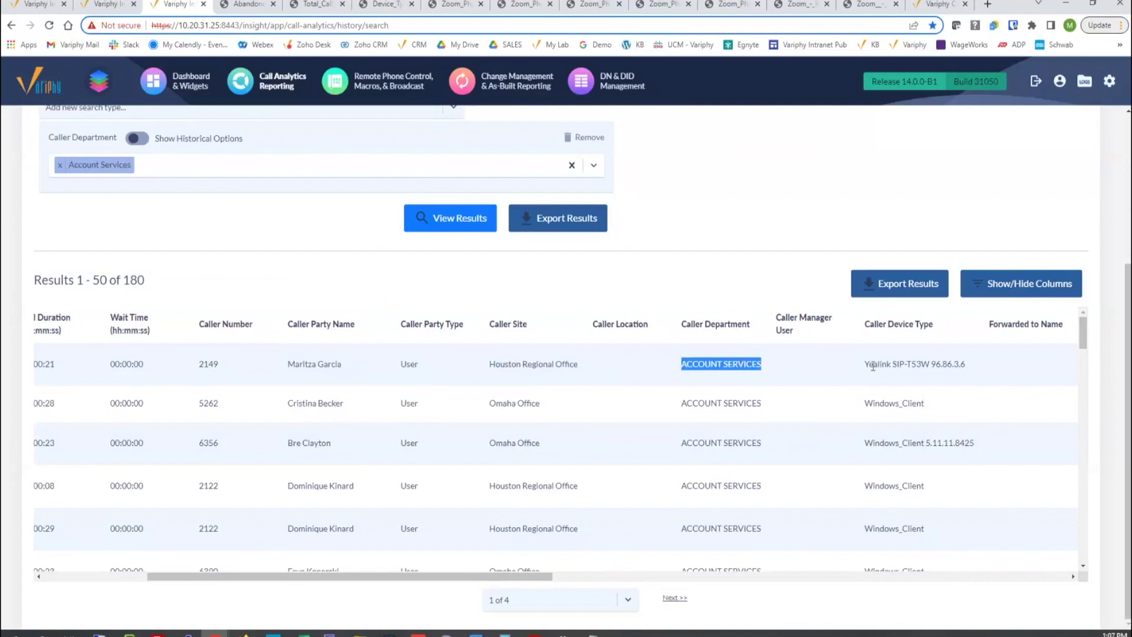
pyautogui.moveTo(874, 365); pyautogui.dragTo(953, 365)
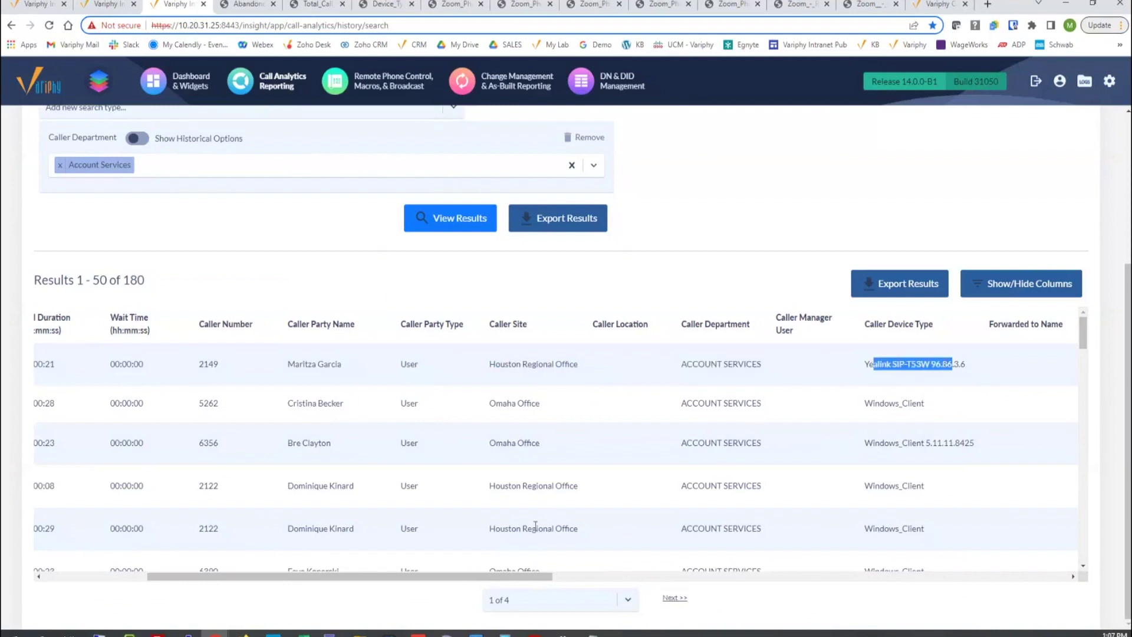
pyautogui.moveTo(526, 576); pyautogui.dragTo(529, 576)
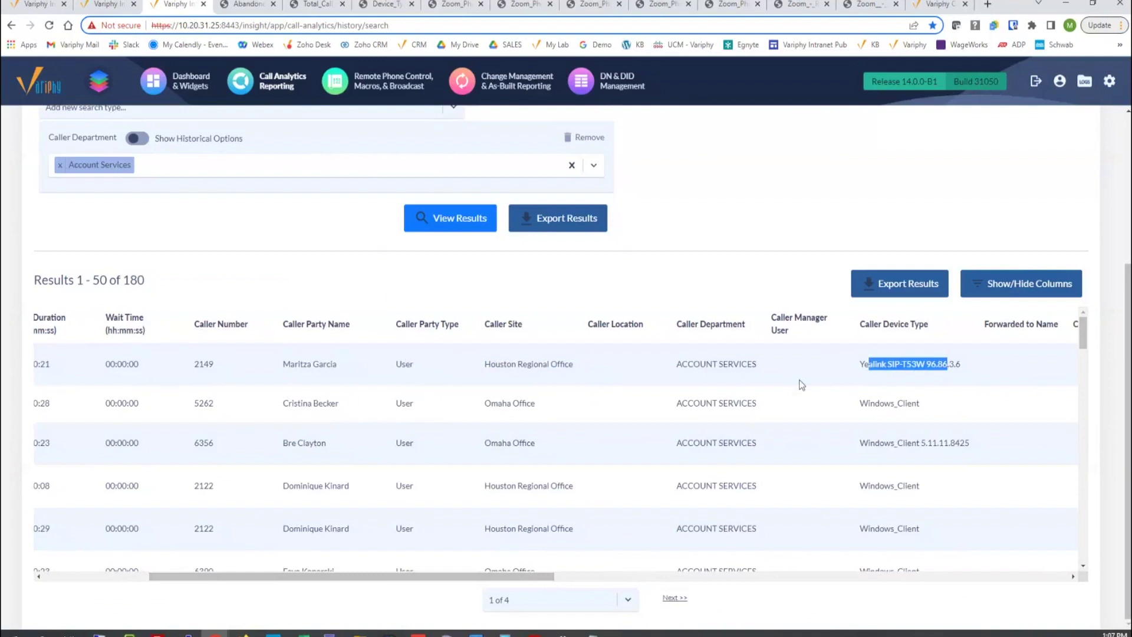
pyautogui.moveTo(422, 578); pyautogui.dragTo(698, 588)
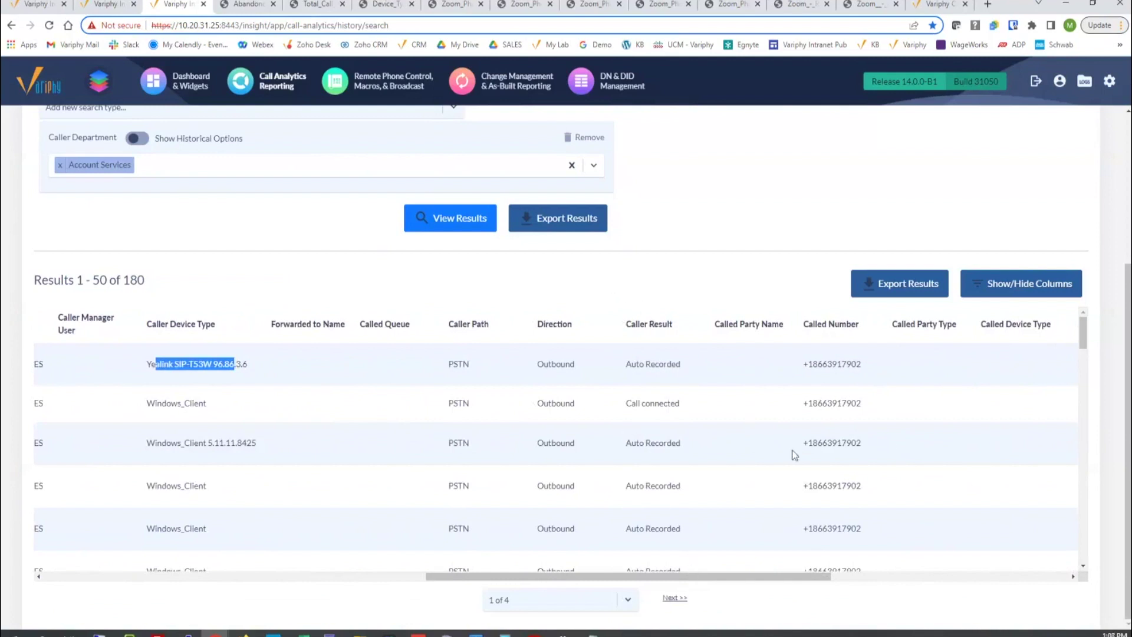
pyautogui.moveTo(804, 578); pyautogui.dragTo(950, 579)
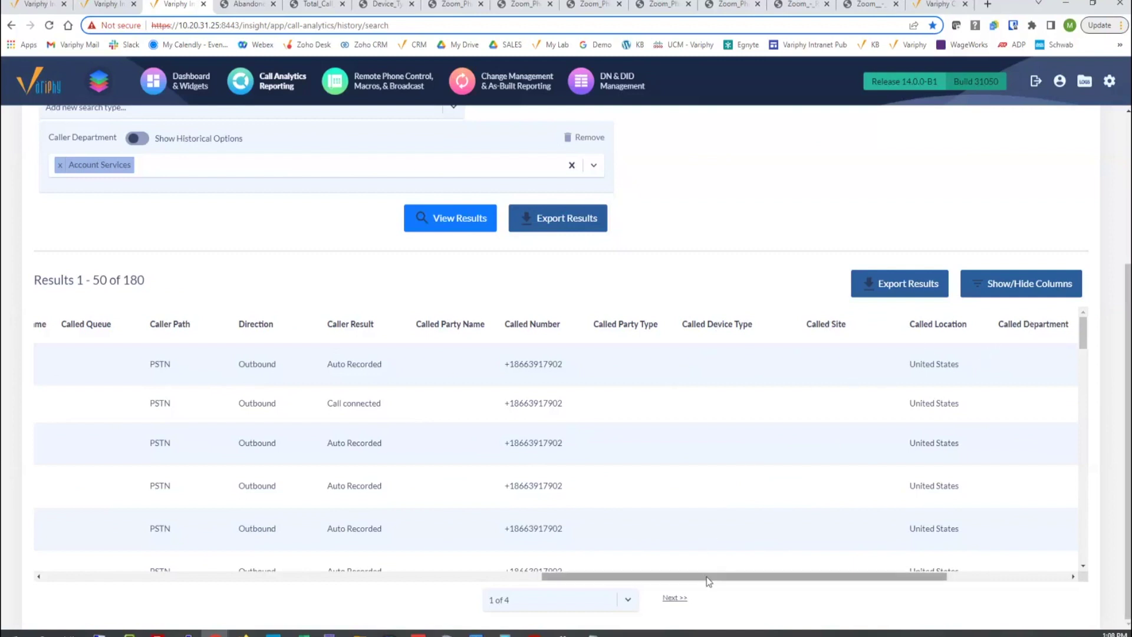
pyautogui.moveTo(708, 580); pyautogui.dragTo(860, 578)
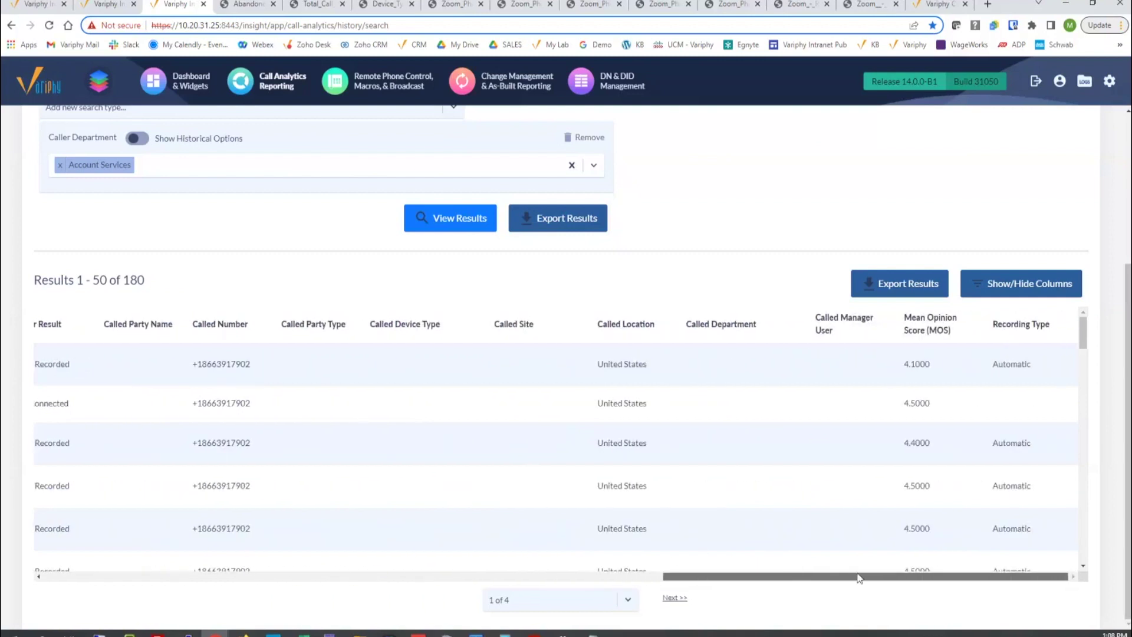
pyautogui.moveTo(993, 326); pyautogui.dragTo(1058, 325)
# - Check the first call's duration and load its recording in the audio player
pyautogui.moveTo(794, 574); pyautogui.dragTo(132, 530)
pyautogui.scroll(1, 219, 267)
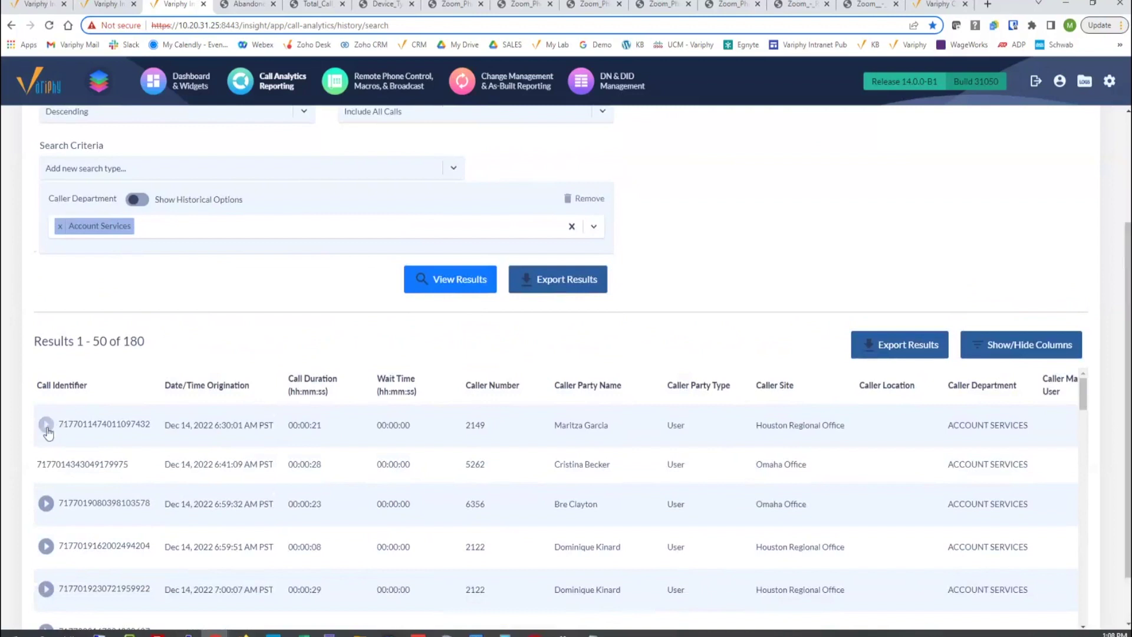
pyautogui.moveTo(297, 425); pyautogui.dragTo(322, 425)
pyautogui.click(50, 428)
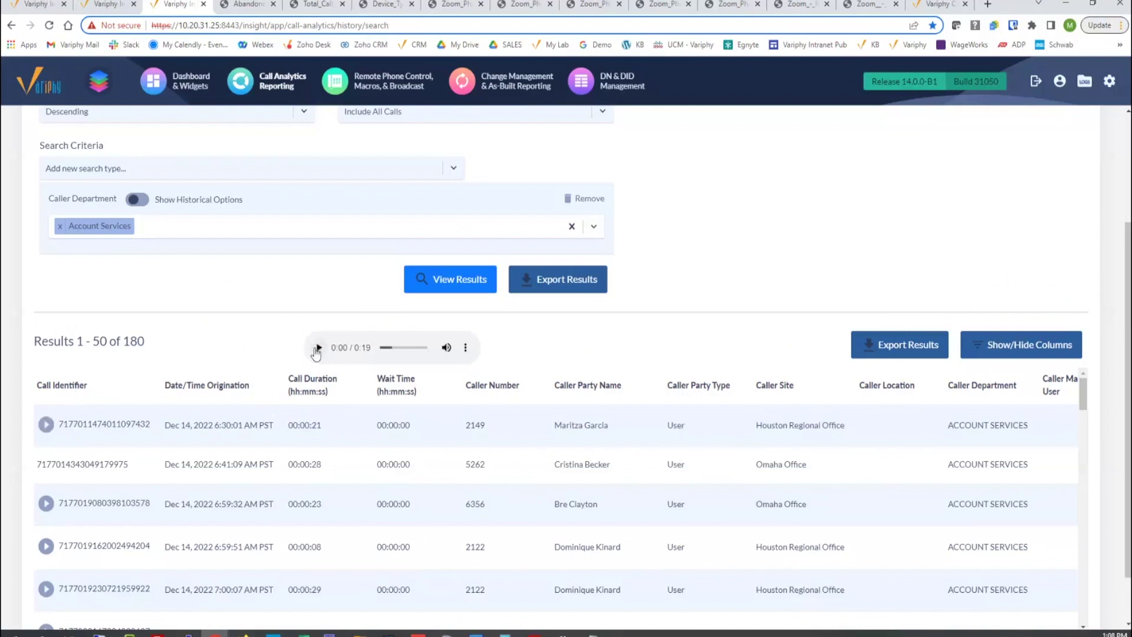
# - Check the download and playback speed options of the loaded call recording
pyautogui.click(465, 348)
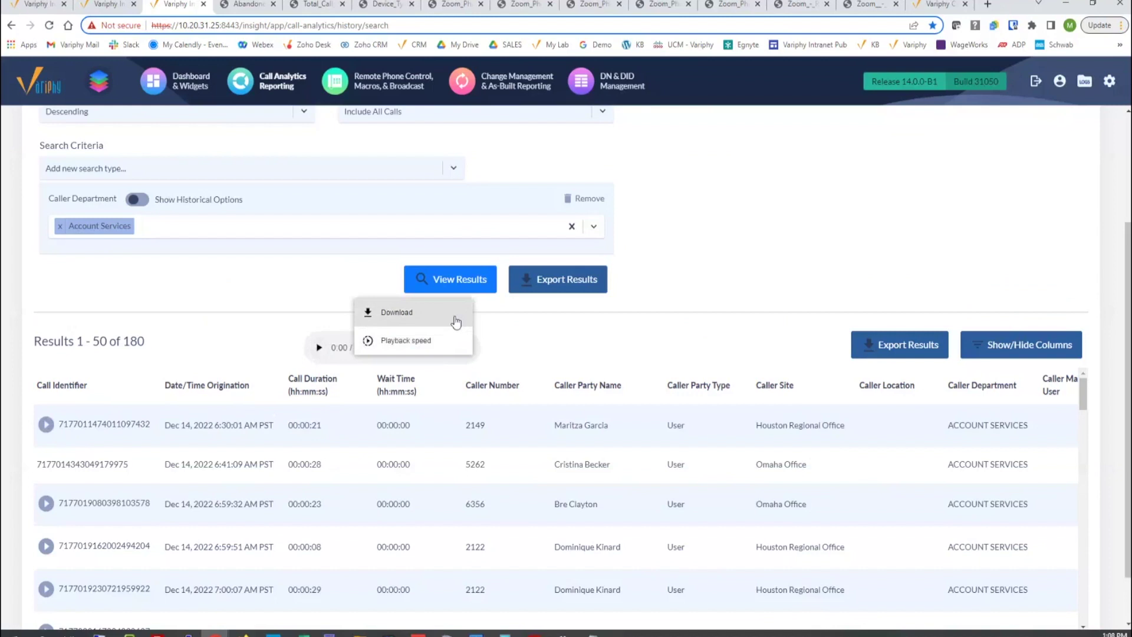
pyautogui.click(252, 313)
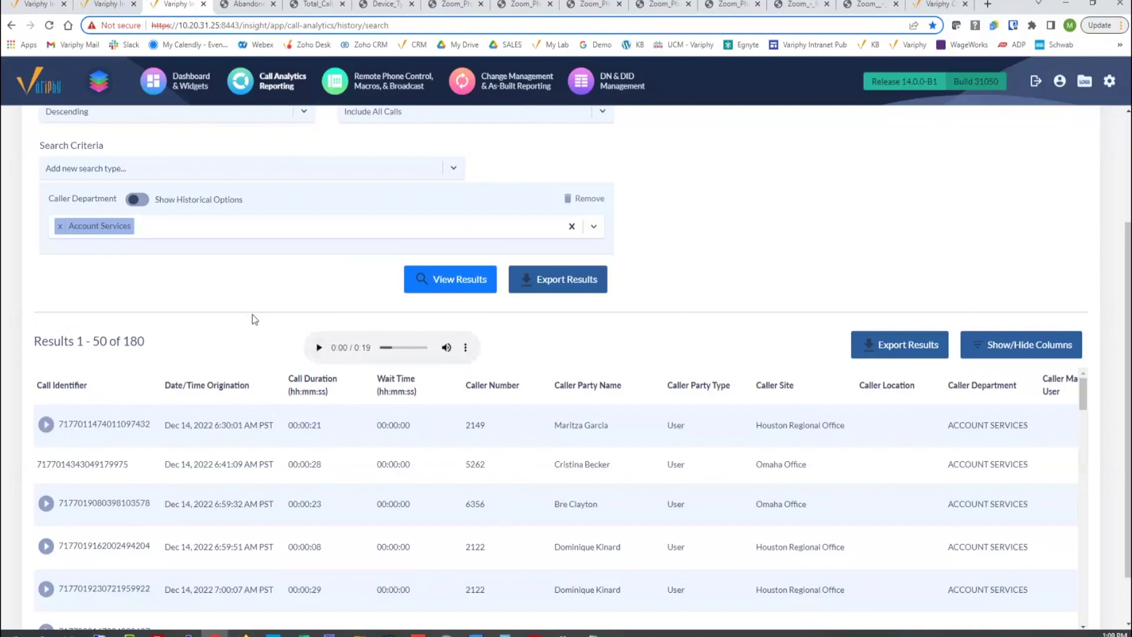
# - Enable historical options for the Caller Department criterion and examine the department list, including the flag beside Leasing
pyautogui.scroll(2, 252, 314)
pyautogui.scroll(1, 239, 239)
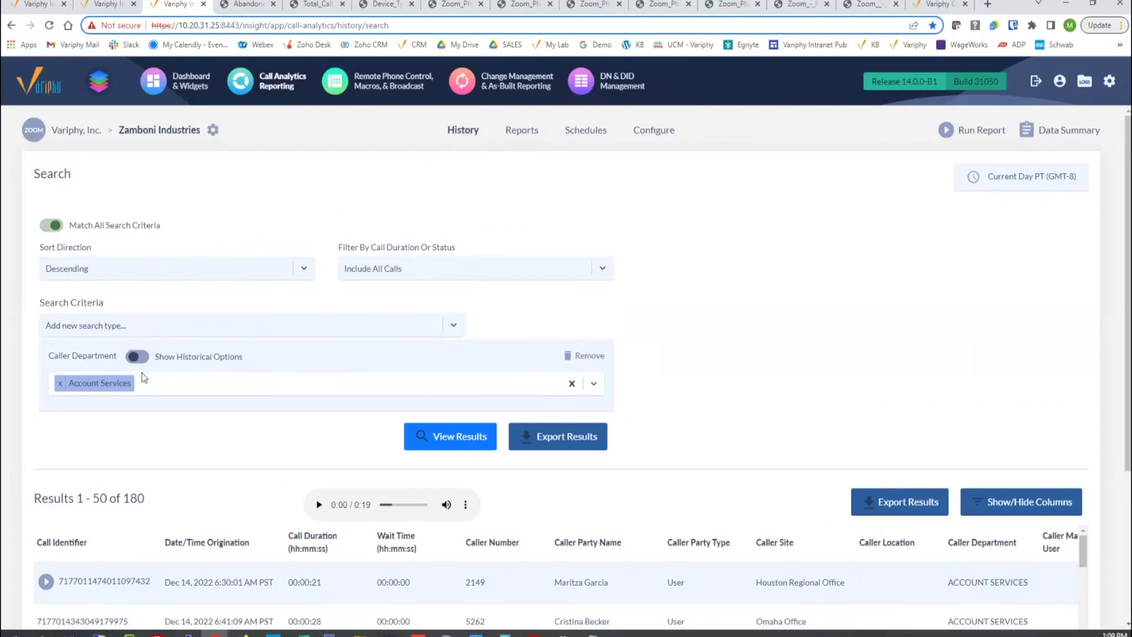
pyautogui.moveTo(73, 357); pyautogui.dragTo(112, 360)
pyautogui.click(147, 362)
pyautogui.click(177, 384)
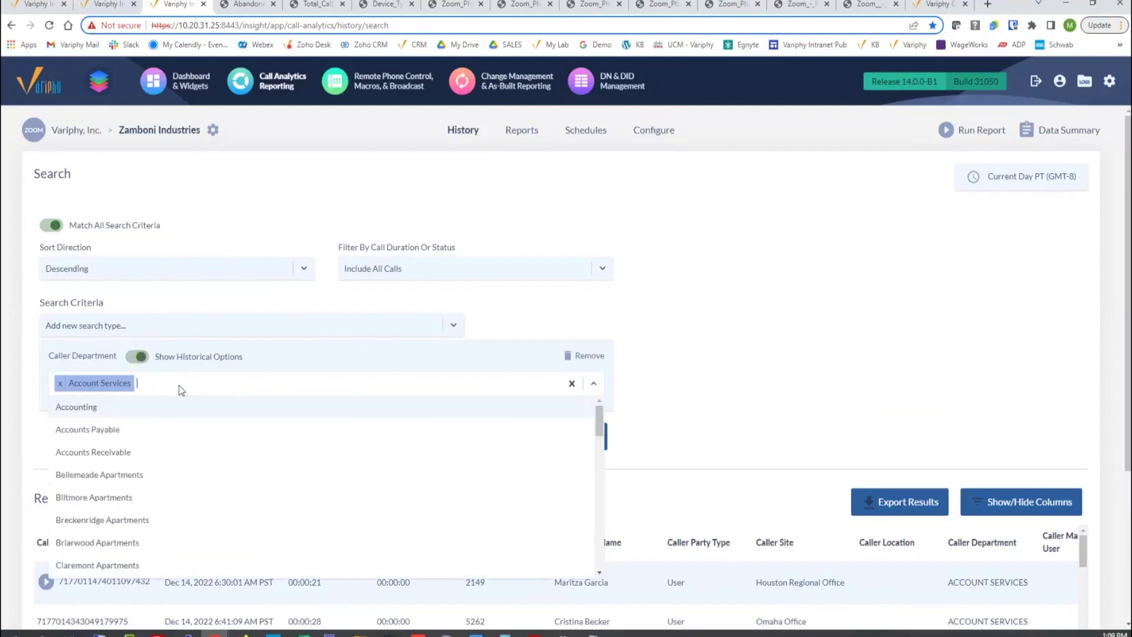
pyautogui.scroll(-8, 211, 458)
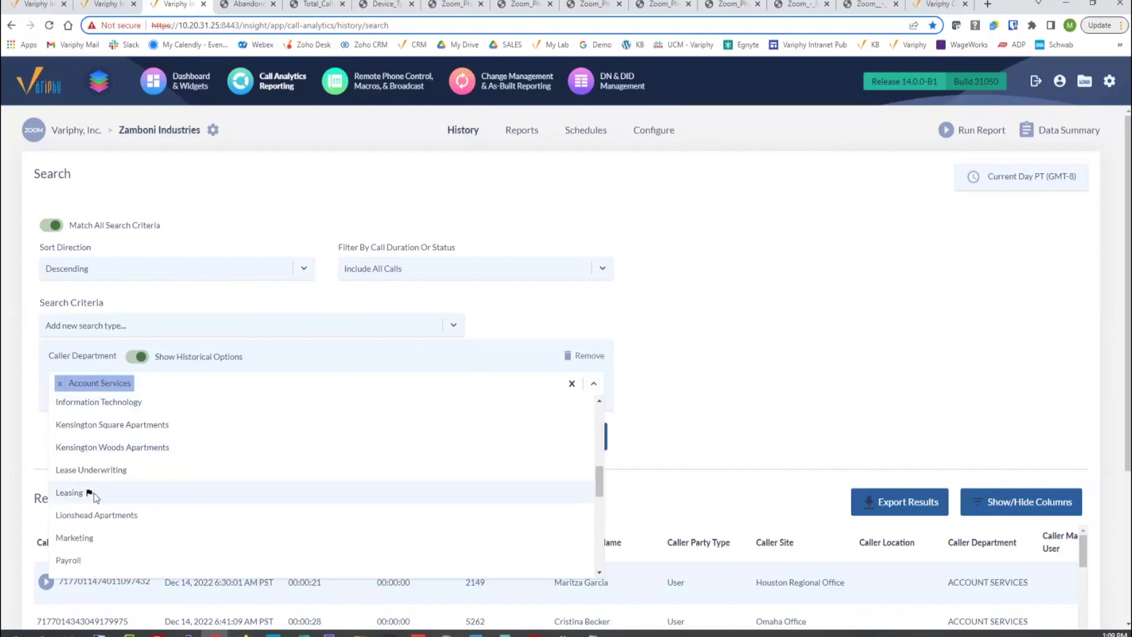
pyautogui.moveTo(89, 494)
pyautogui.scroll(-7, 125, 494)
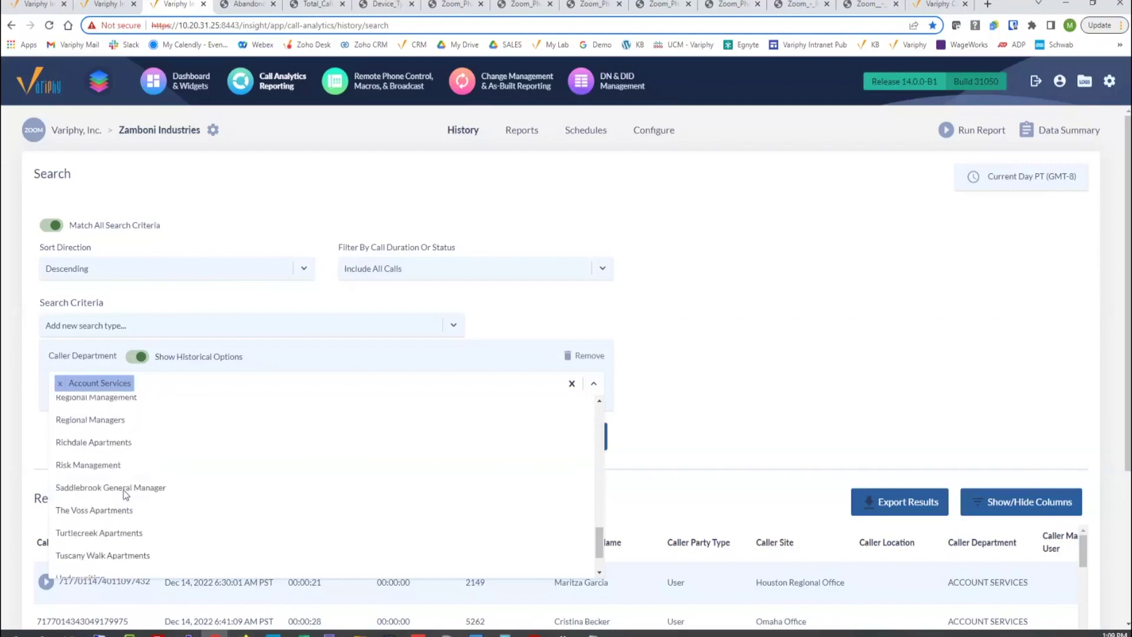
pyautogui.scroll(8, 126, 495)
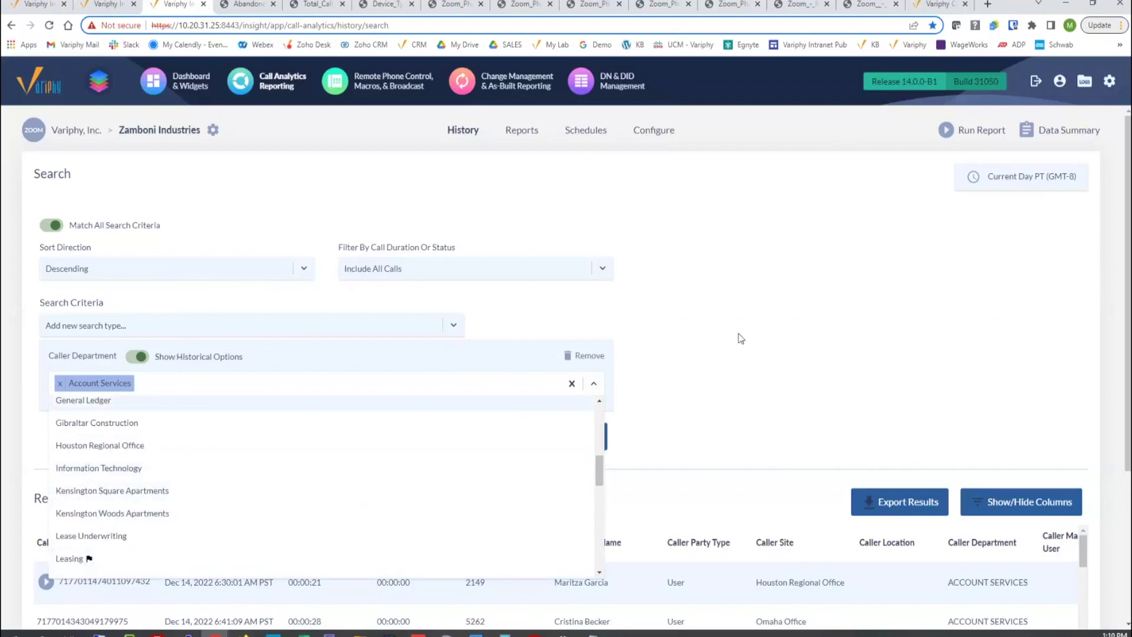
pyautogui.click(668, 331)
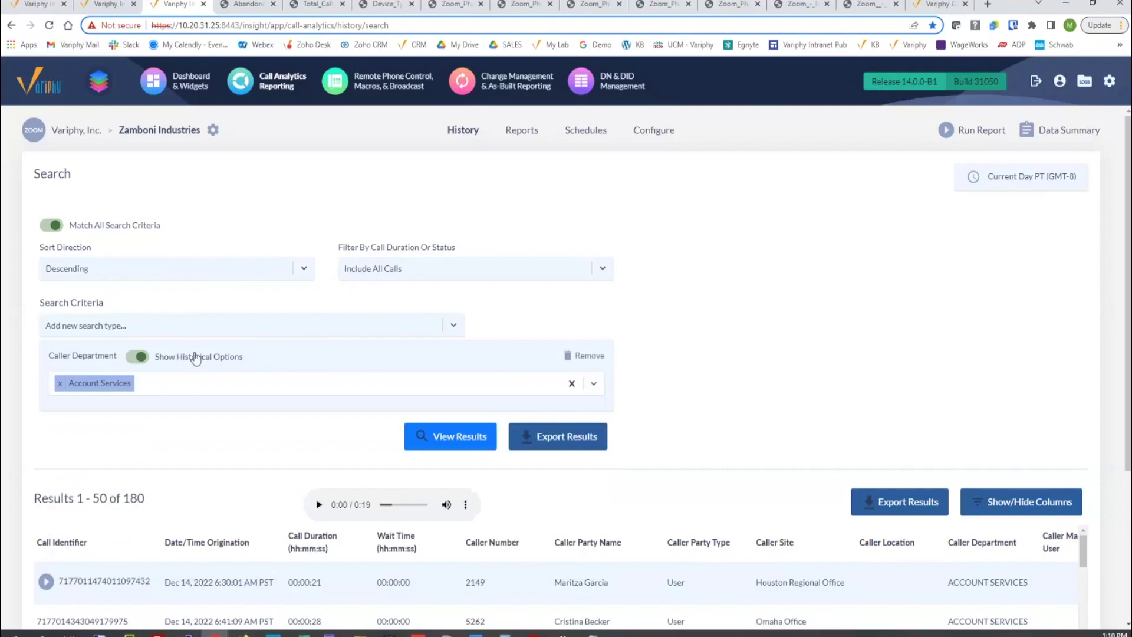
# - Add a Caller User search criterion and check which users it offers
pyautogui.click(172, 331)
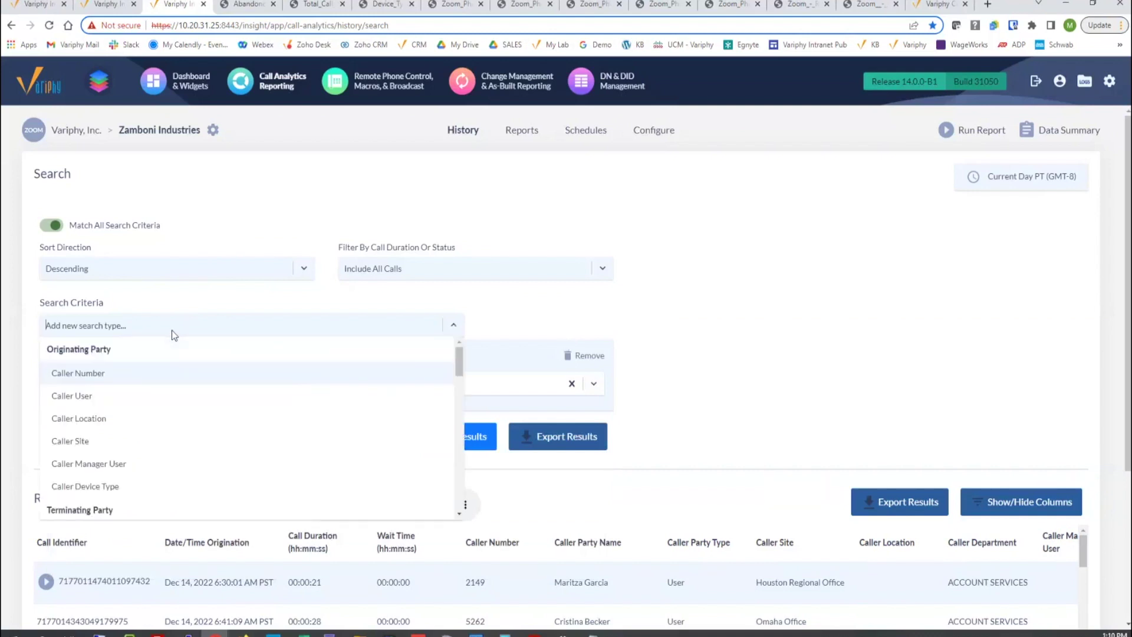
pyautogui.click(187, 406)
pyautogui.click(493, 325)
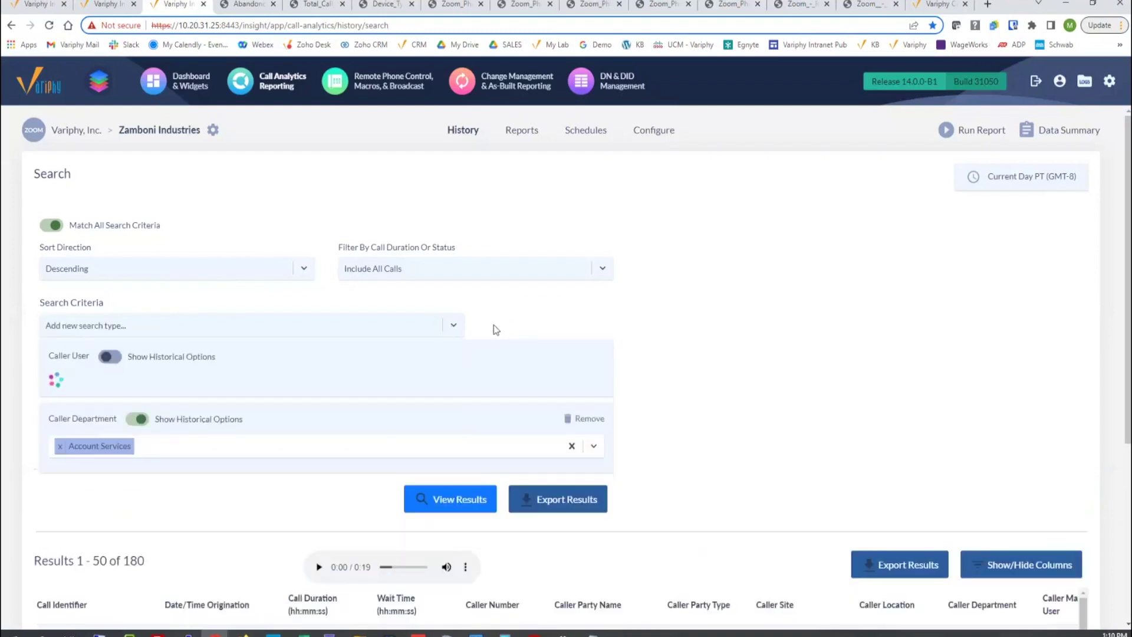
pyautogui.click(250, 384)
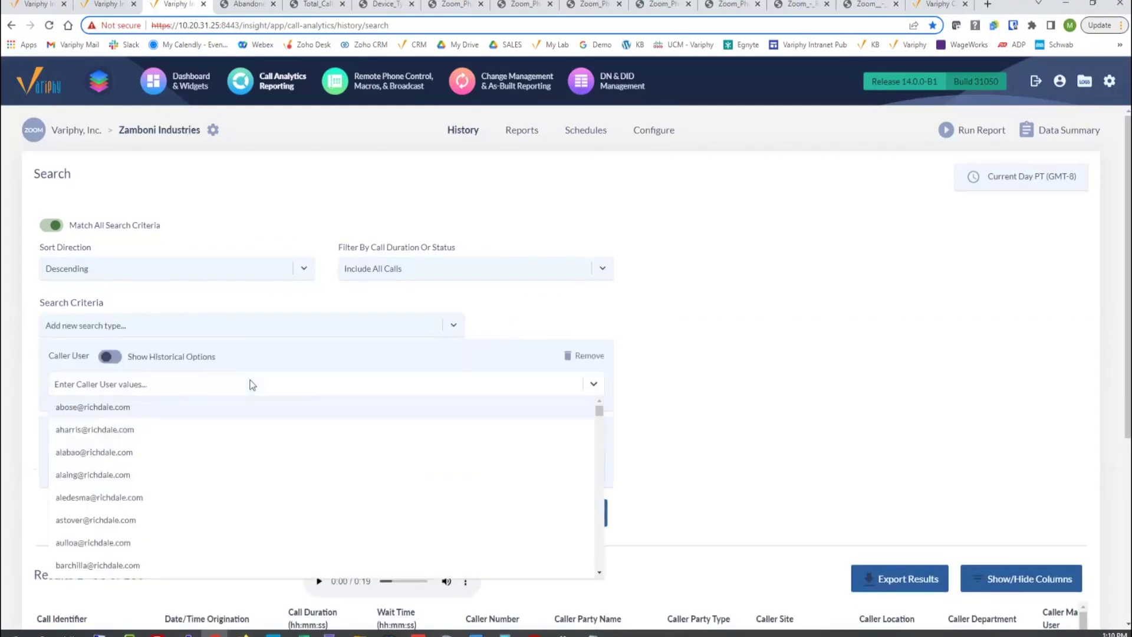
pyautogui.click(574, 324)
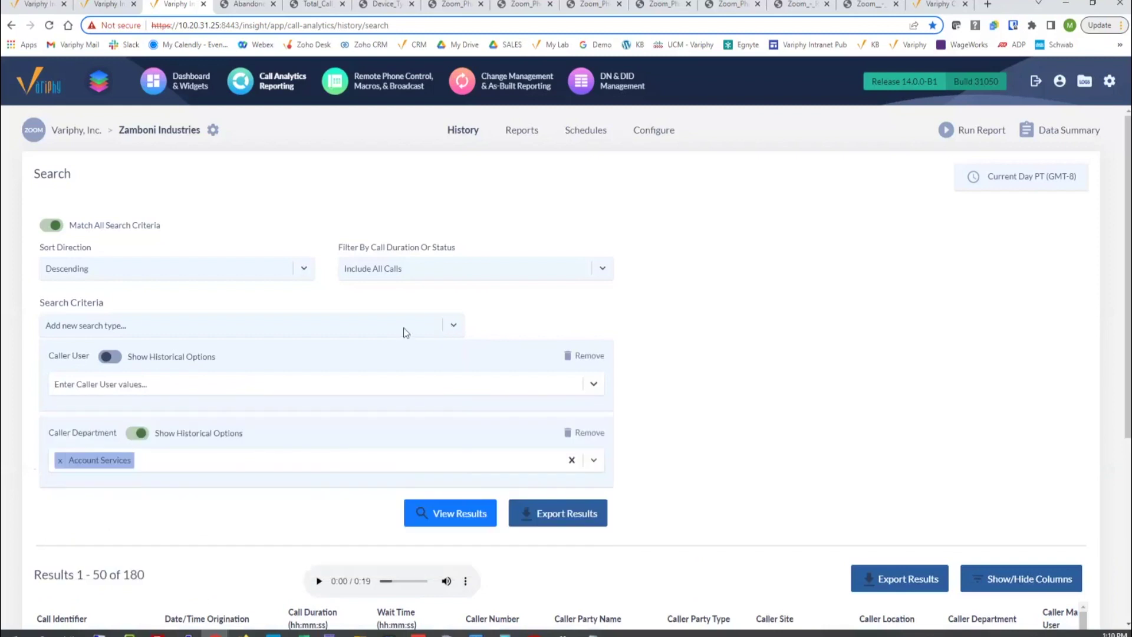
# - Add a Caller Site search criterion and check which sites it offers
pyautogui.click(254, 325)
pyautogui.scroll(-2, 248, 437)
pyautogui.scroll(2, 225, 443)
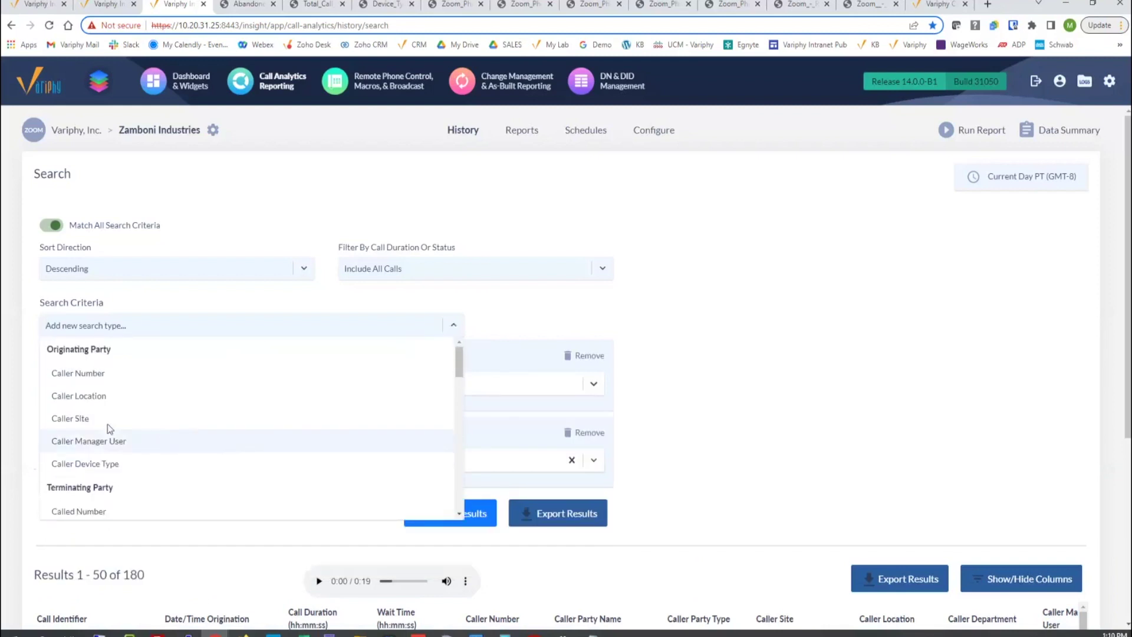
pyautogui.click(93, 418)
pyautogui.click(495, 329)
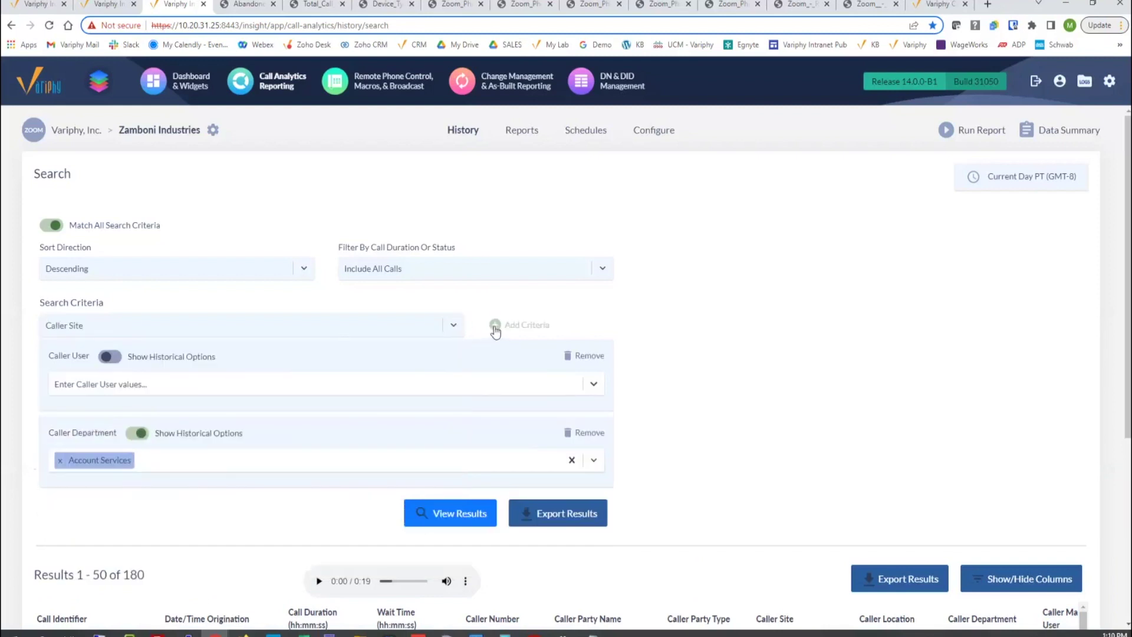
pyautogui.scroll(-1, 842, 470)
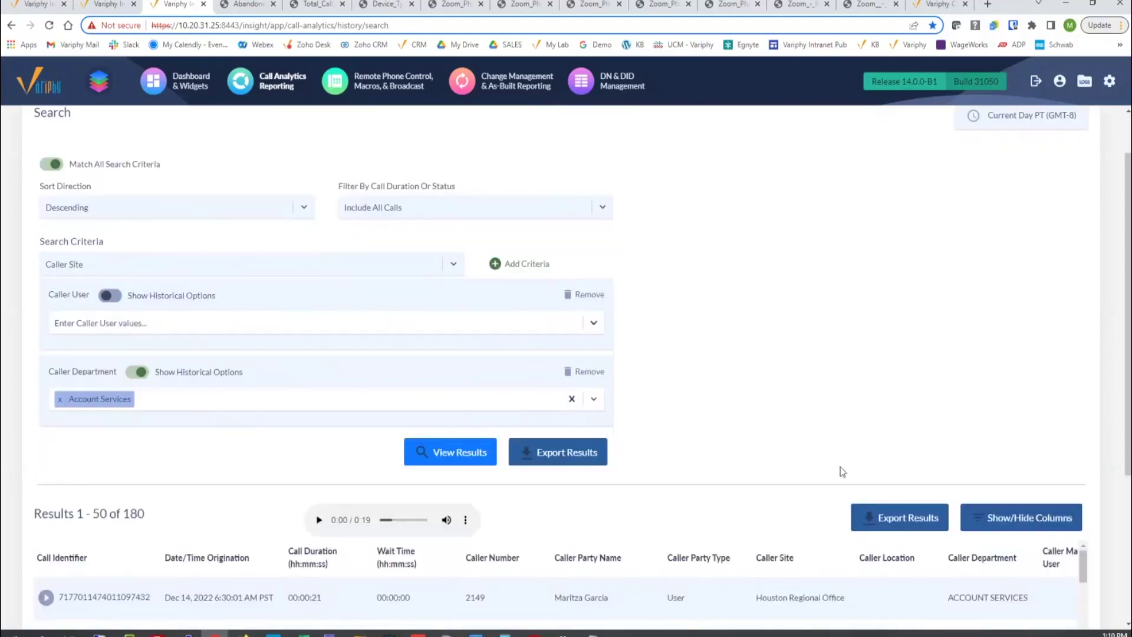
pyautogui.moveTo(858, 559); pyautogui.dragTo(929, 563)
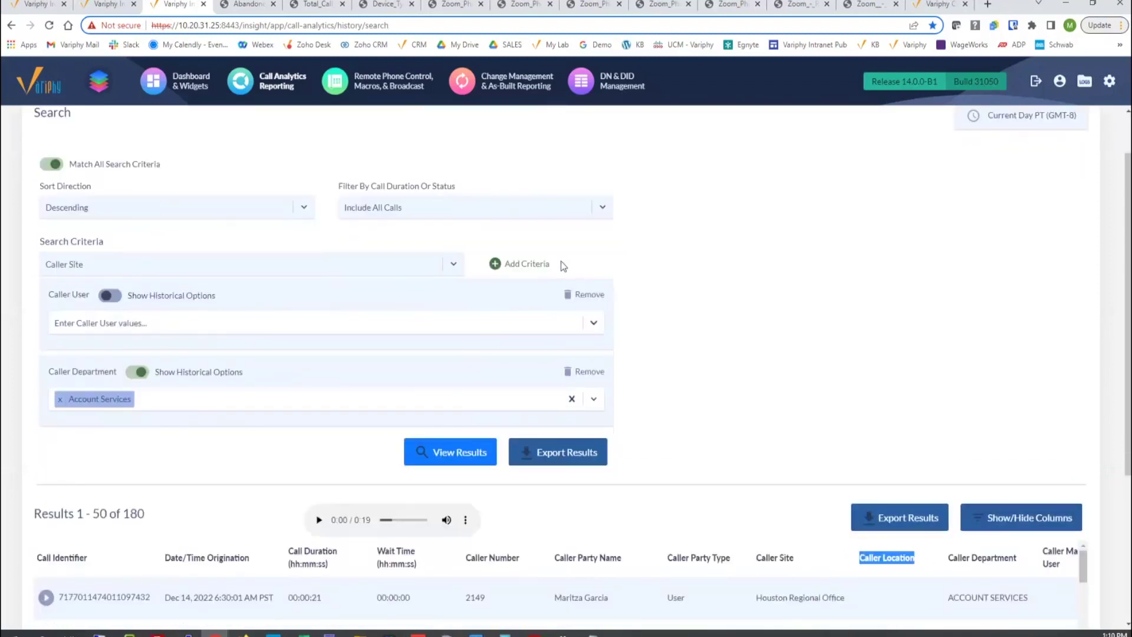
pyautogui.click(532, 264)
pyautogui.click(257, 324)
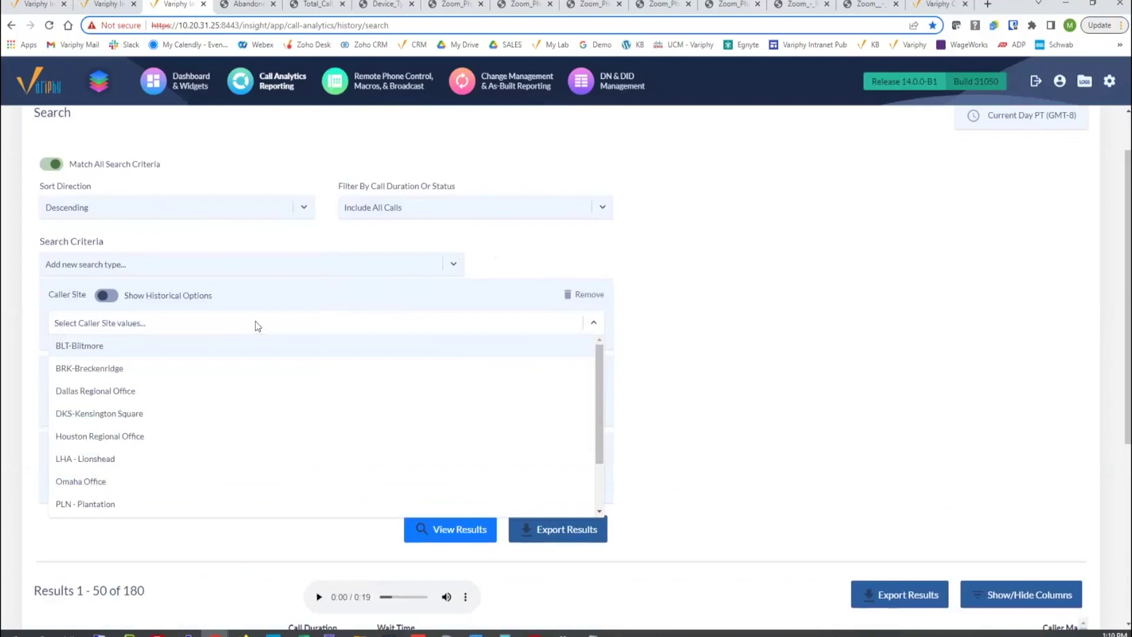
pyautogui.click(508, 246)
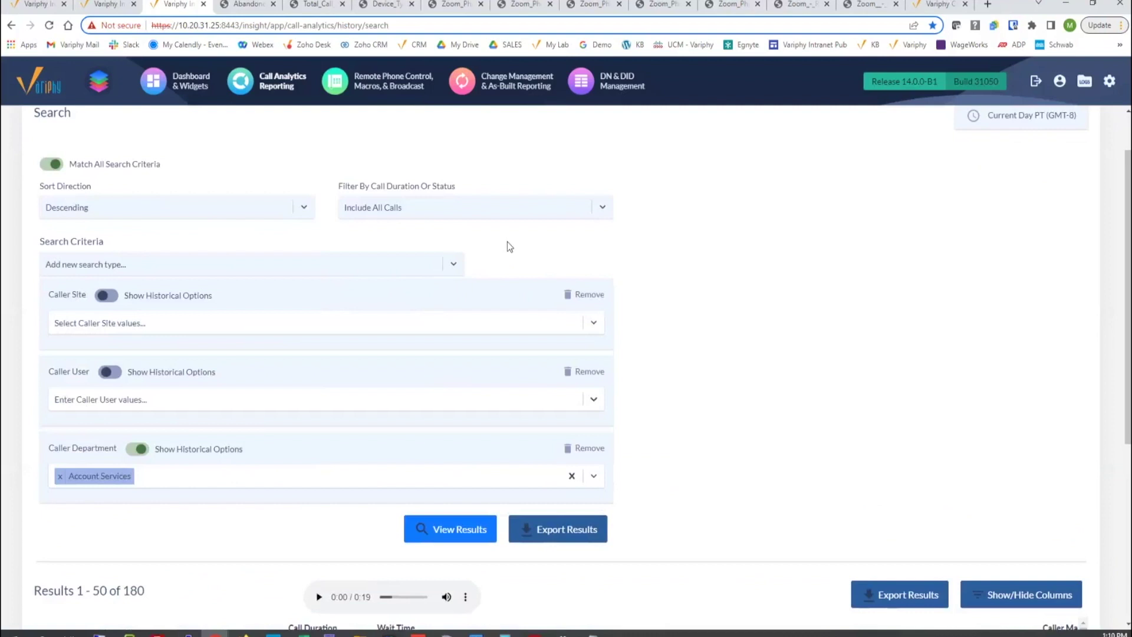
# - Remove the Caller Site and Caller User criteria, and add a Caller Location criterion to the search
pyautogui.click(583, 295)
pyautogui.click(582, 296)
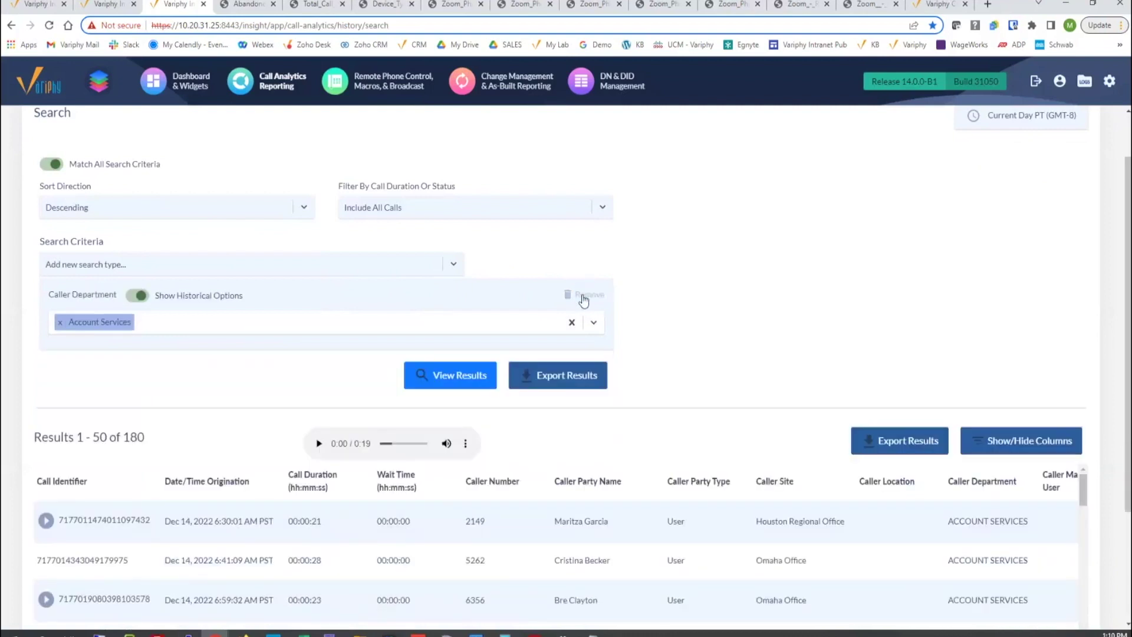
pyautogui.click(306, 270)
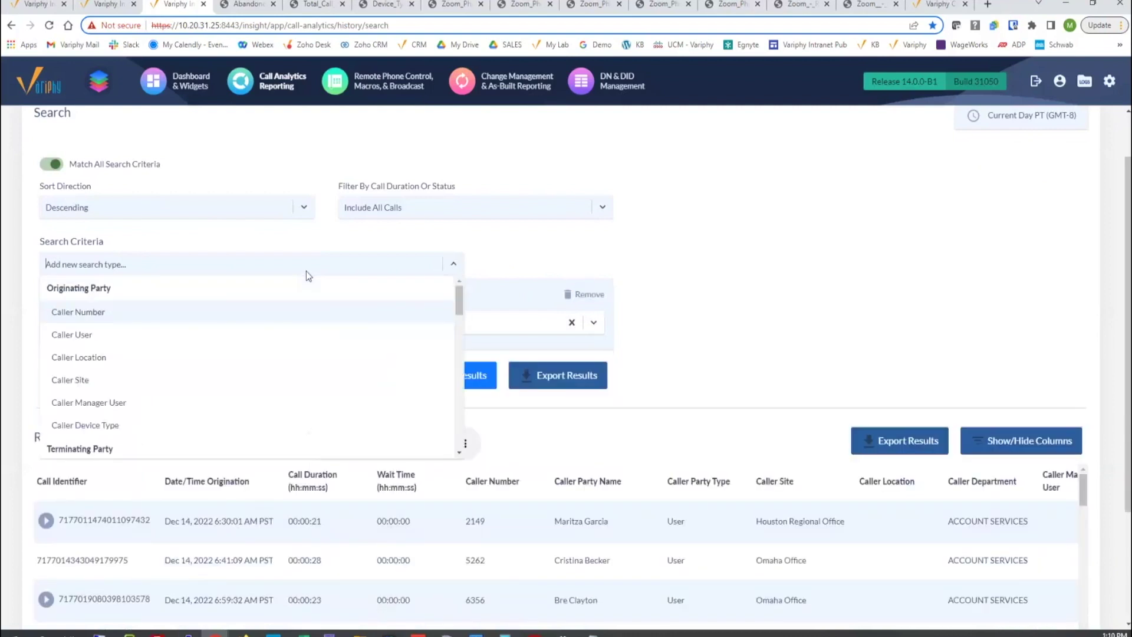
pyautogui.click(114, 357)
pyautogui.click(496, 266)
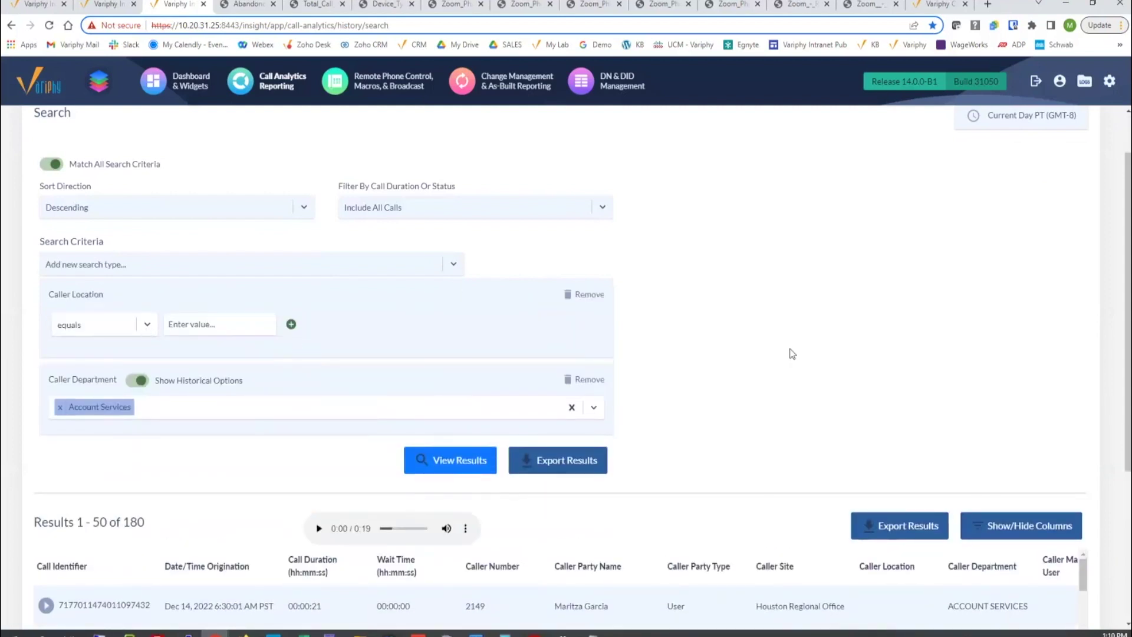
# - Look through the Account Services call results below the search criteria
pyautogui.scroll(-2, 792, 354)
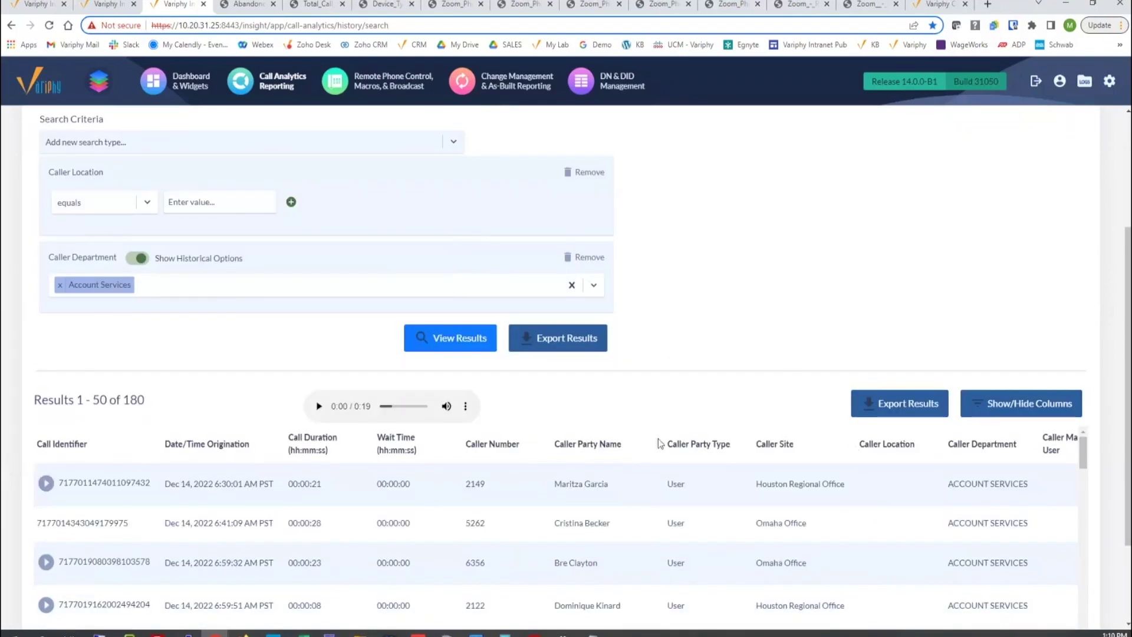
pyautogui.scroll(-2, 1111, 555)
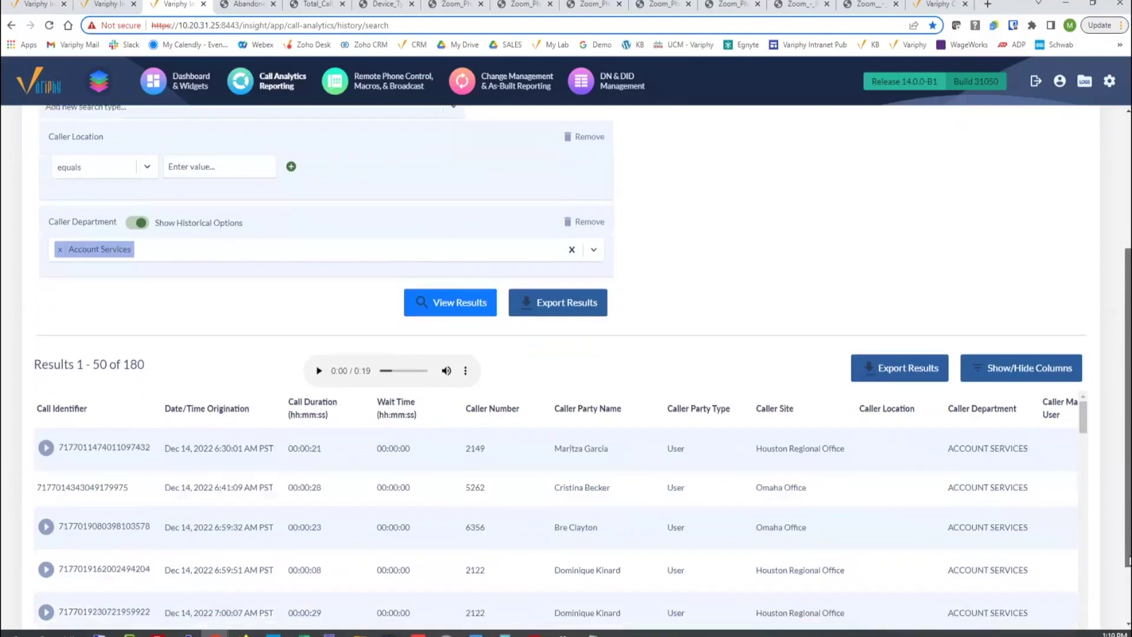
pyautogui.scroll(-10, 934, 463)
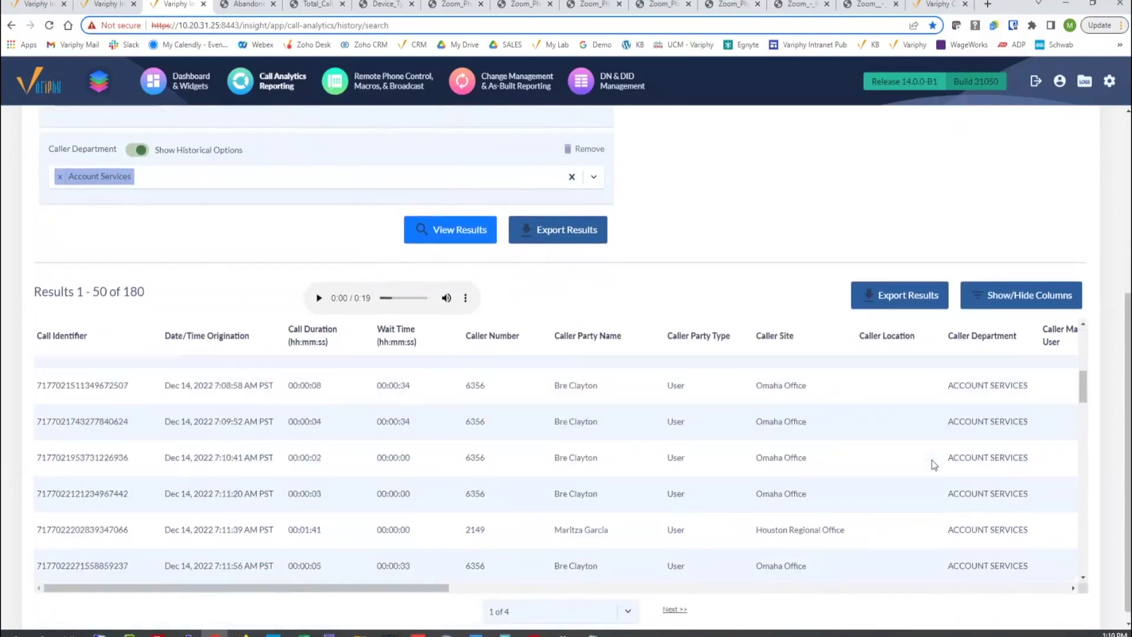
pyautogui.scroll(10, 934, 463)
pyautogui.scroll(5, 791, 201)
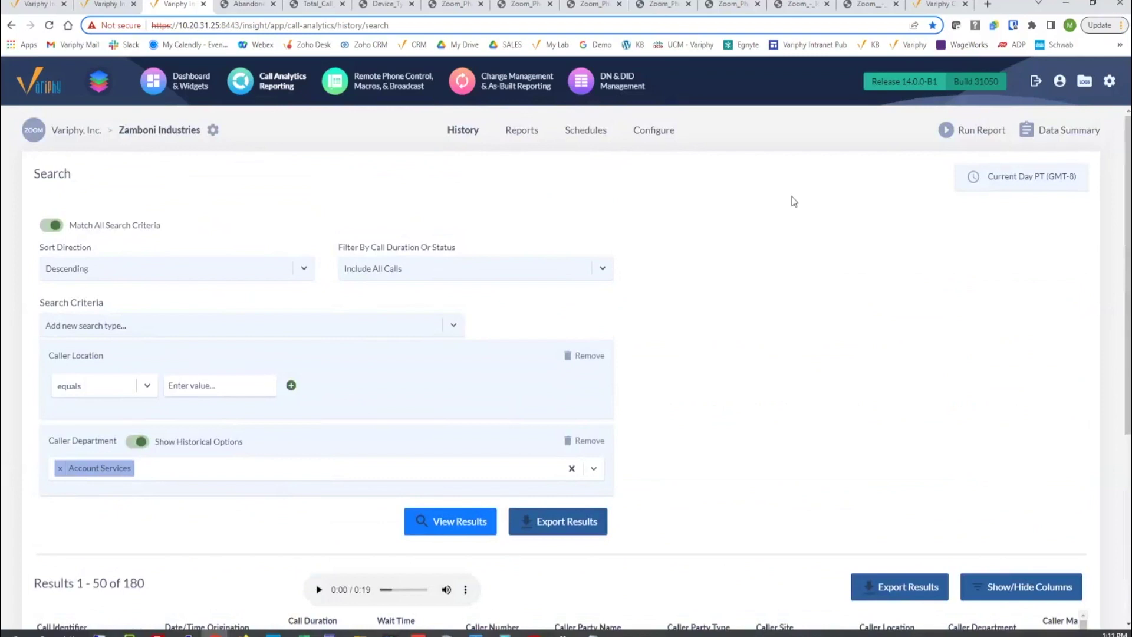
# - Open the list of saved Zoom reports and start creating a new Zoom report
pyautogui.click(1110, 83)
pyautogui.click(518, 132)
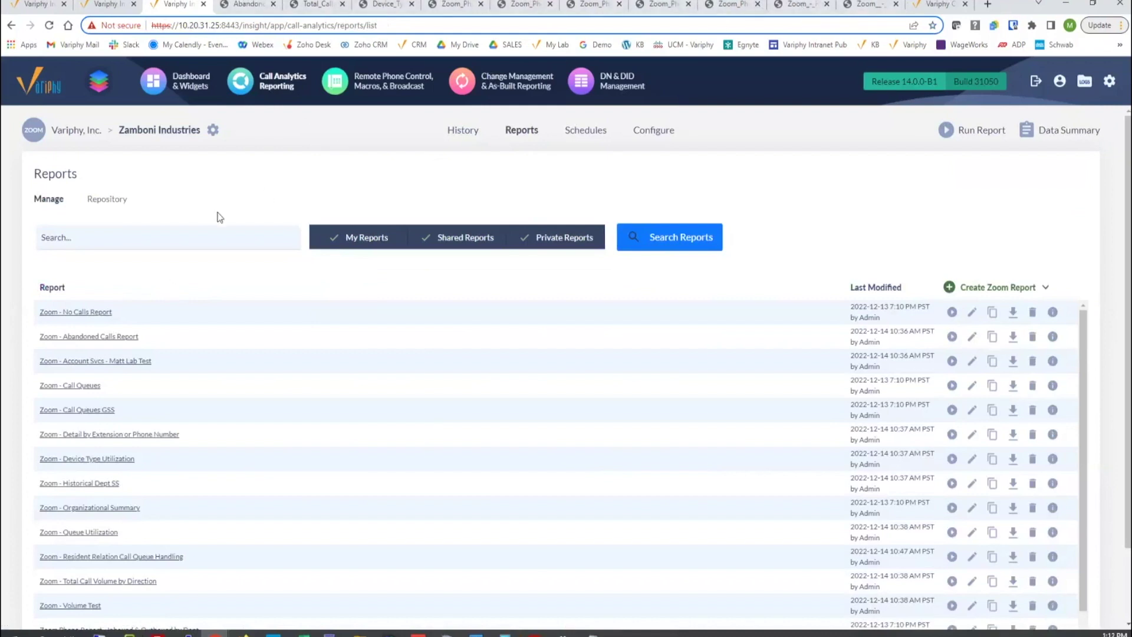
pyautogui.click(995, 289)
pyautogui.click(994, 290)
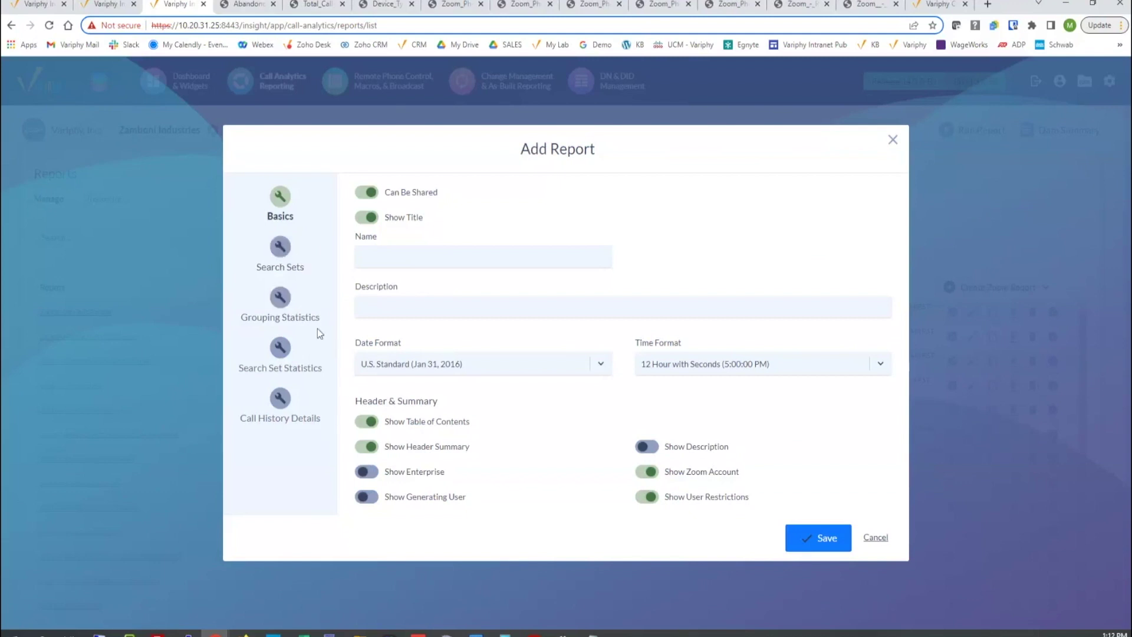
# - Create a search set in the new report and check the search criteria types available for it
pyautogui.click(288, 254)
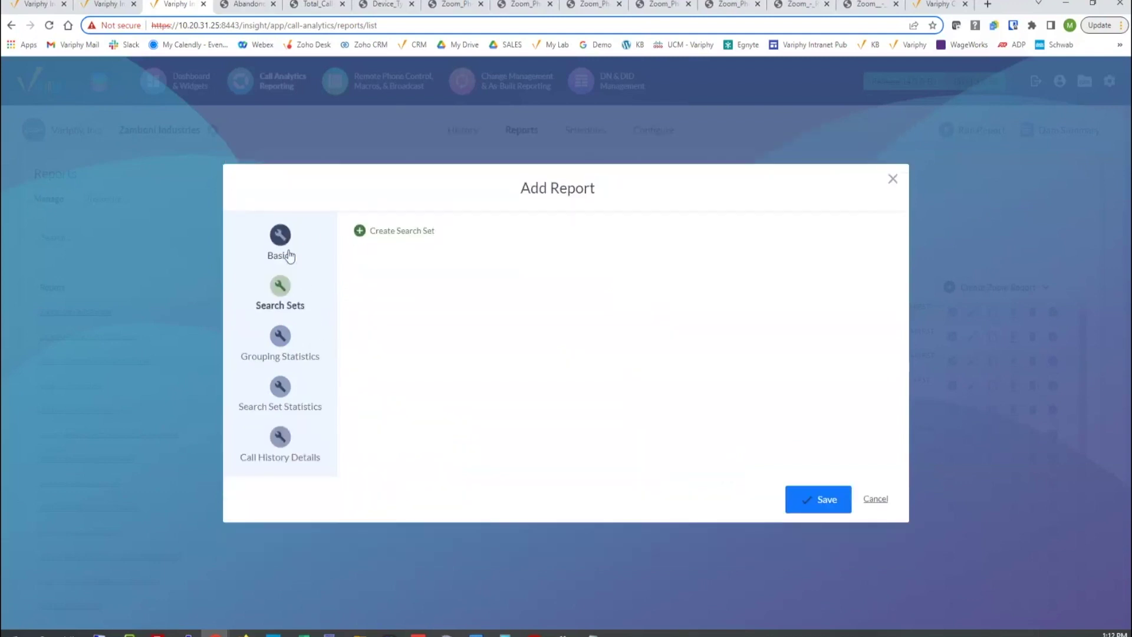
pyautogui.click(374, 231)
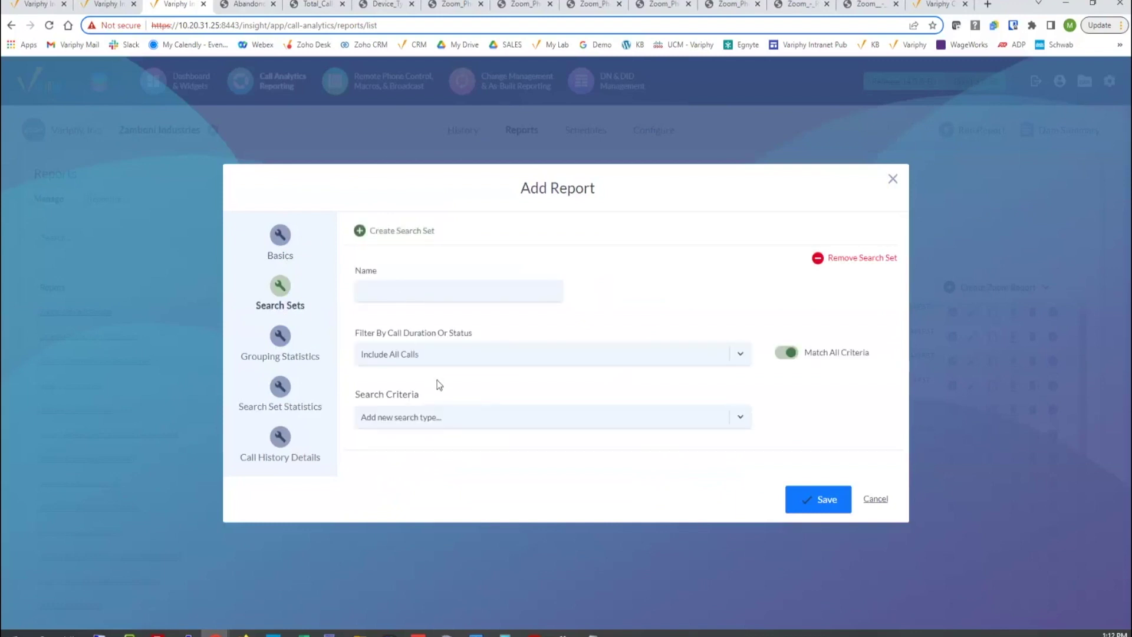
pyautogui.click(444, 419)
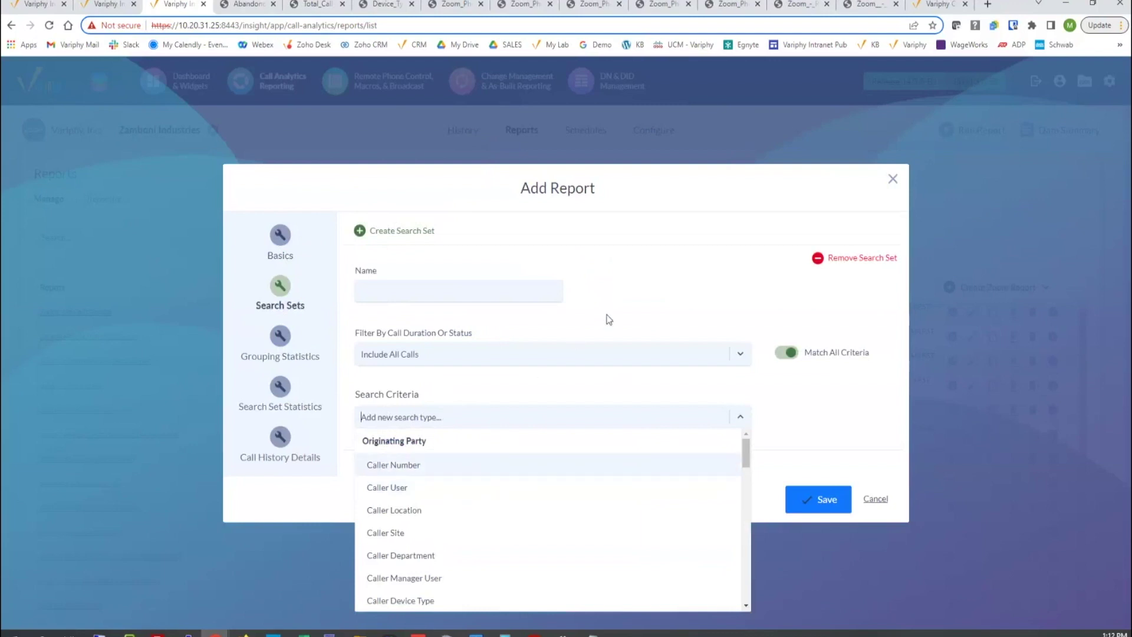
pyautogui.click(445, 312)
# - Enable data grouping for the report, and review the primary grouping types and call statistic grouping options
pyautogui.click(280, 337)
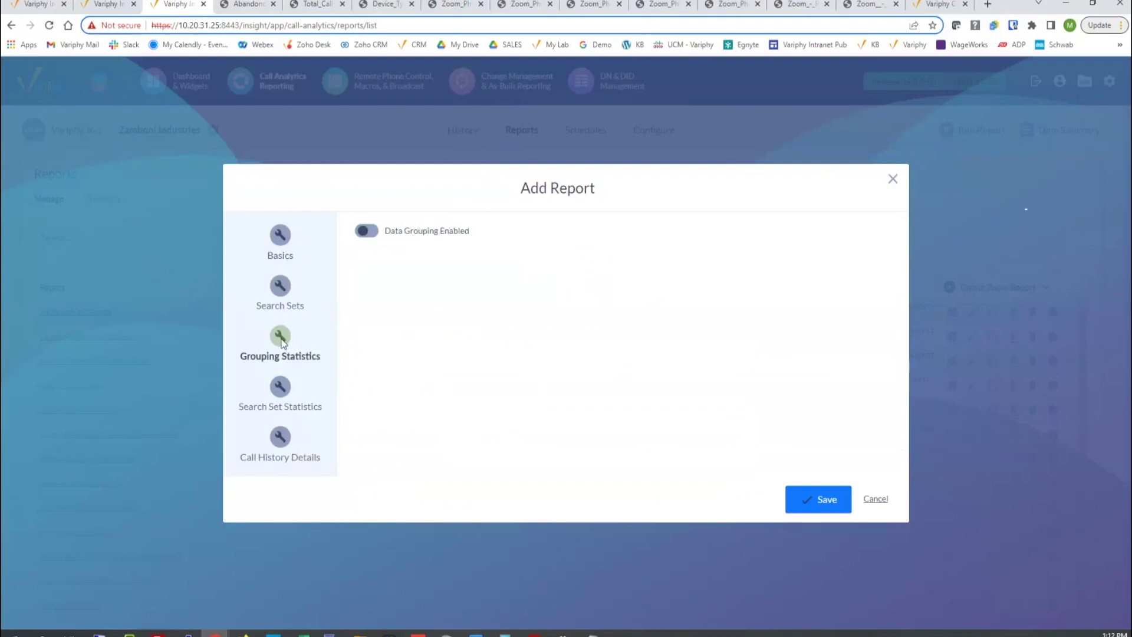
pyautogui.click(367, 231)
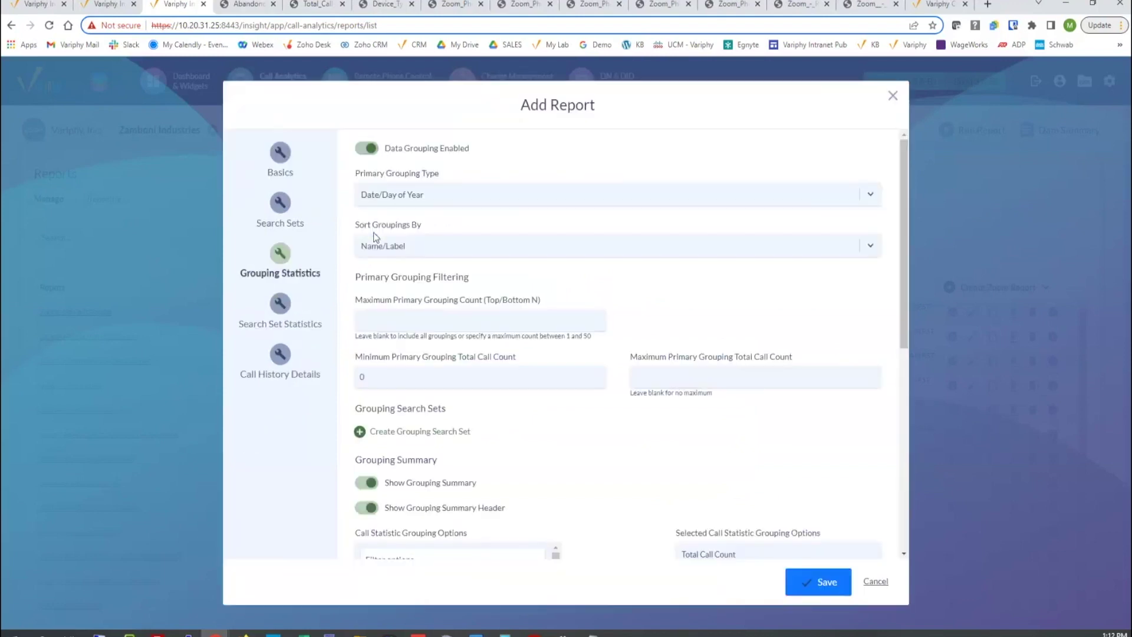
pyautogui.click(416, 199)
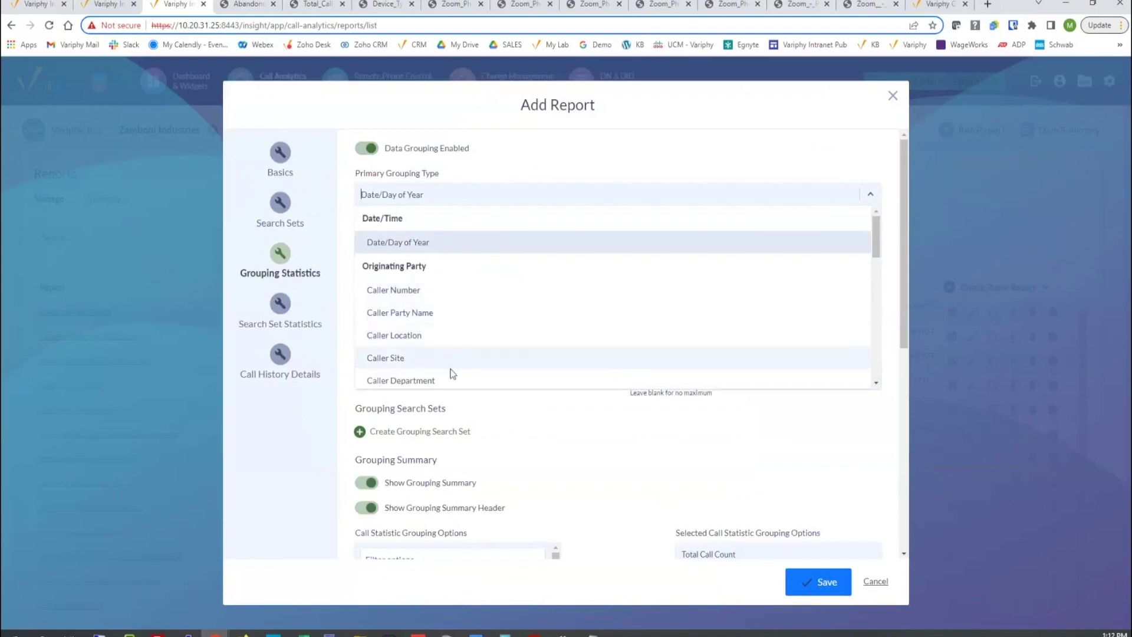
pyautogui.click(341, 215)
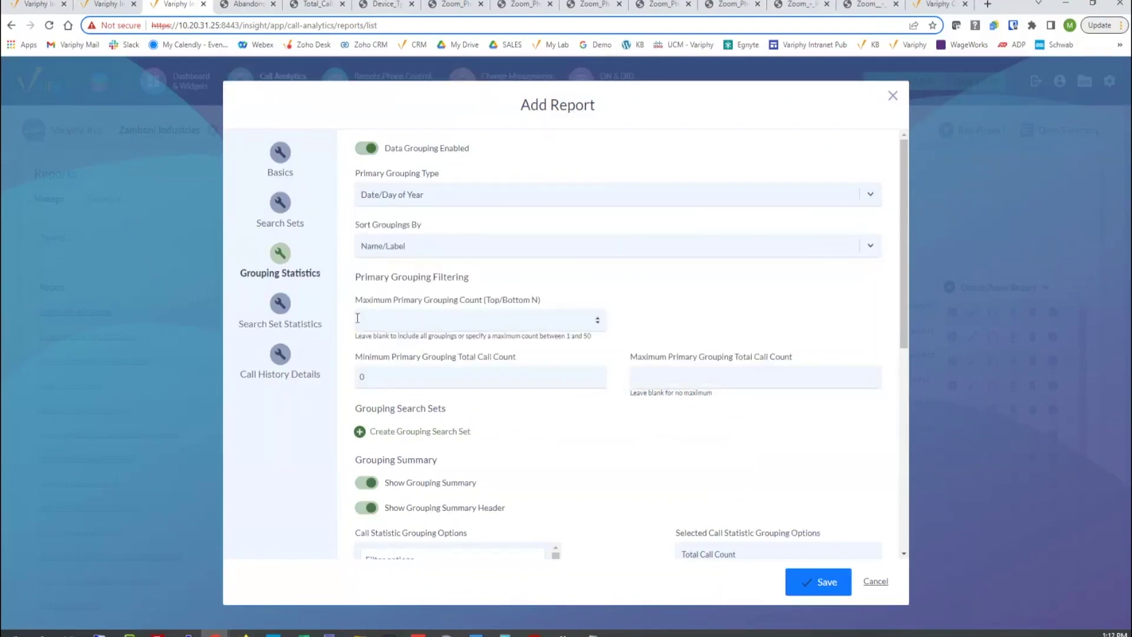
pyautogui.scroll(-3, 341, 330)
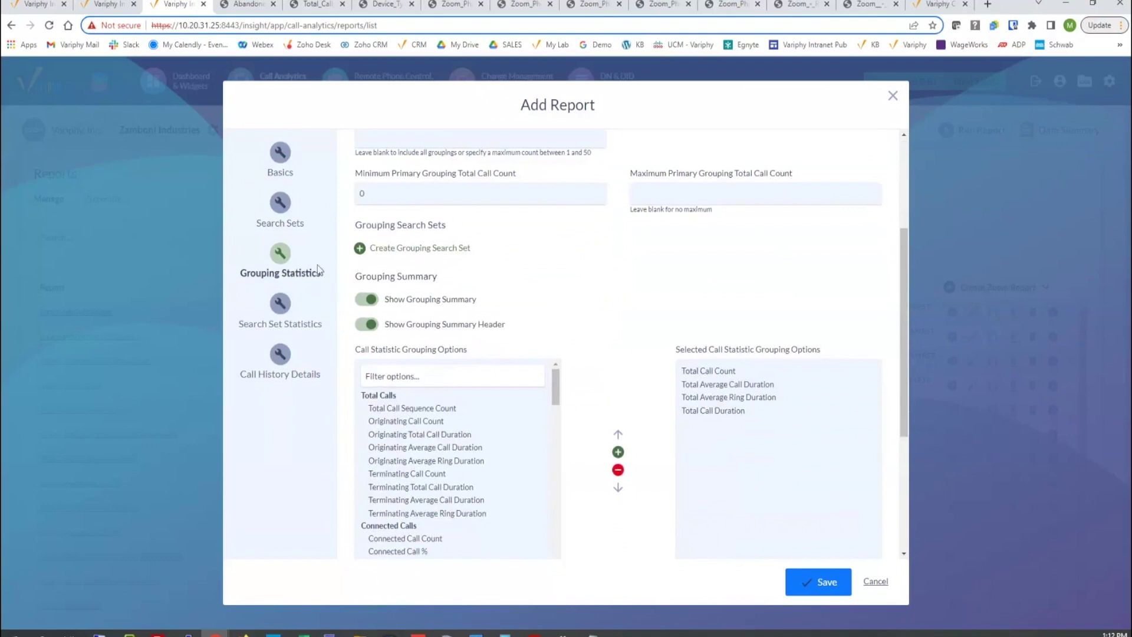
# - Turn on the total call statistic data tables in the search set statistics and review their time unit and data type options
pyautogui.click(282, 311)
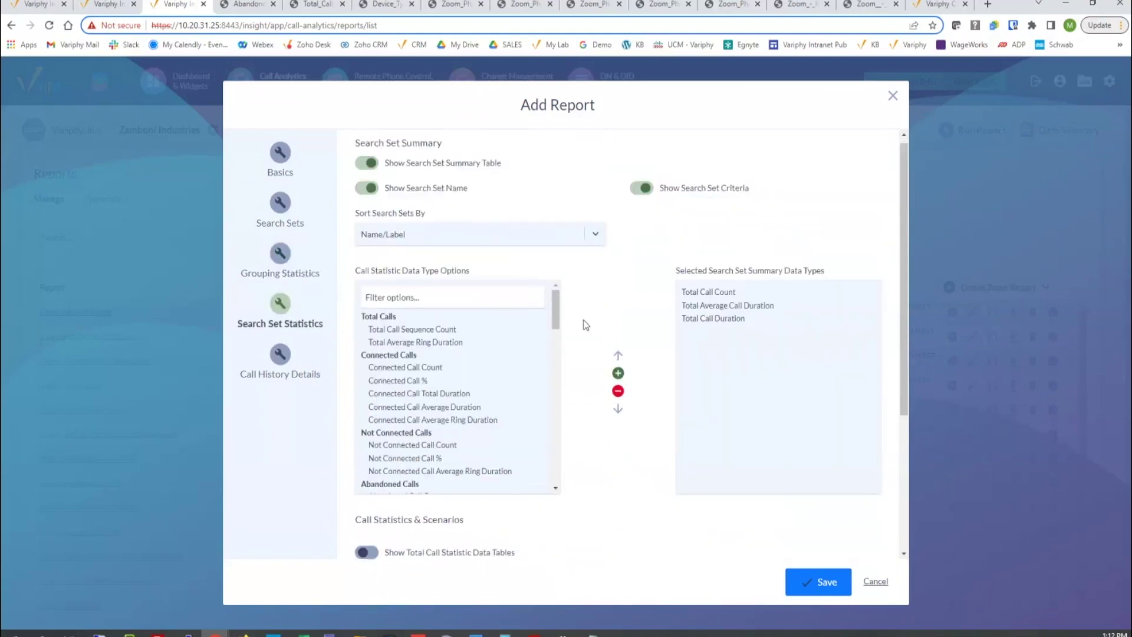
pyautogui.scroll(-3, 582, 323)
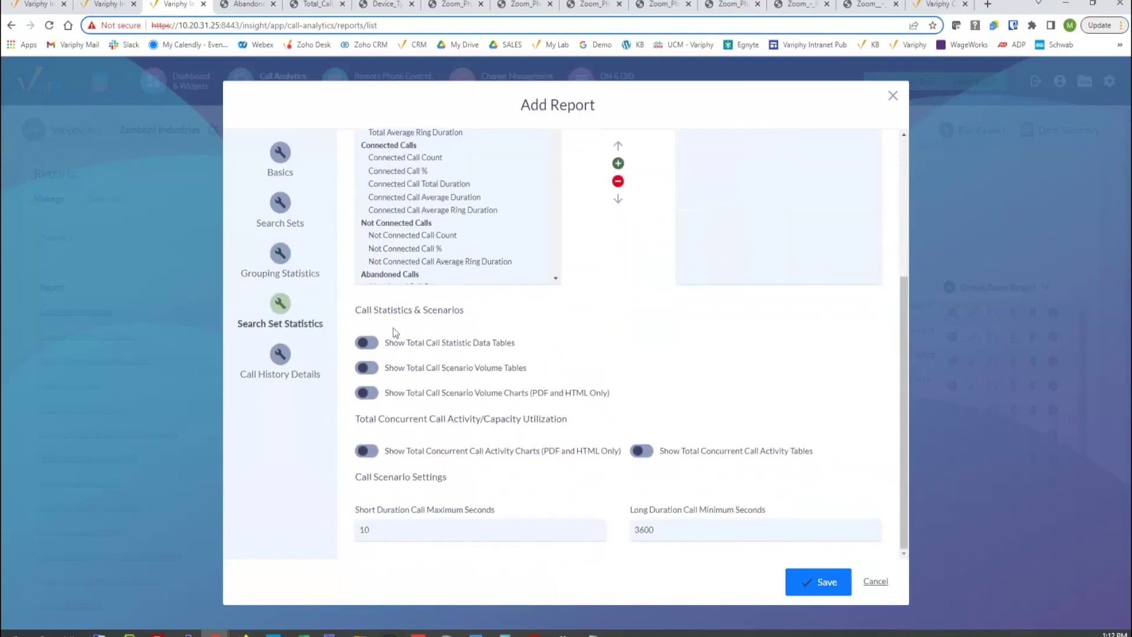
pyautogui.click(366, 342)
pyautogui.scroll(-3, 581, 336)
pyautogui.scroll(-1, 580, 335)
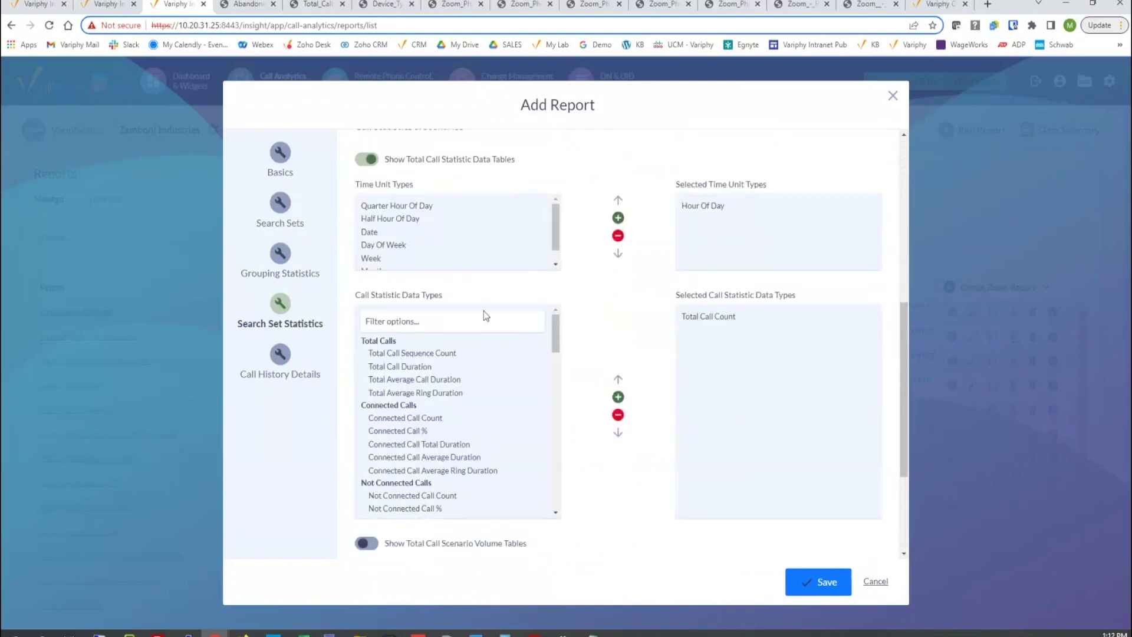
# - Review the call history detail column types, and discard the new report without saving
pyautogui.click(280, 355)
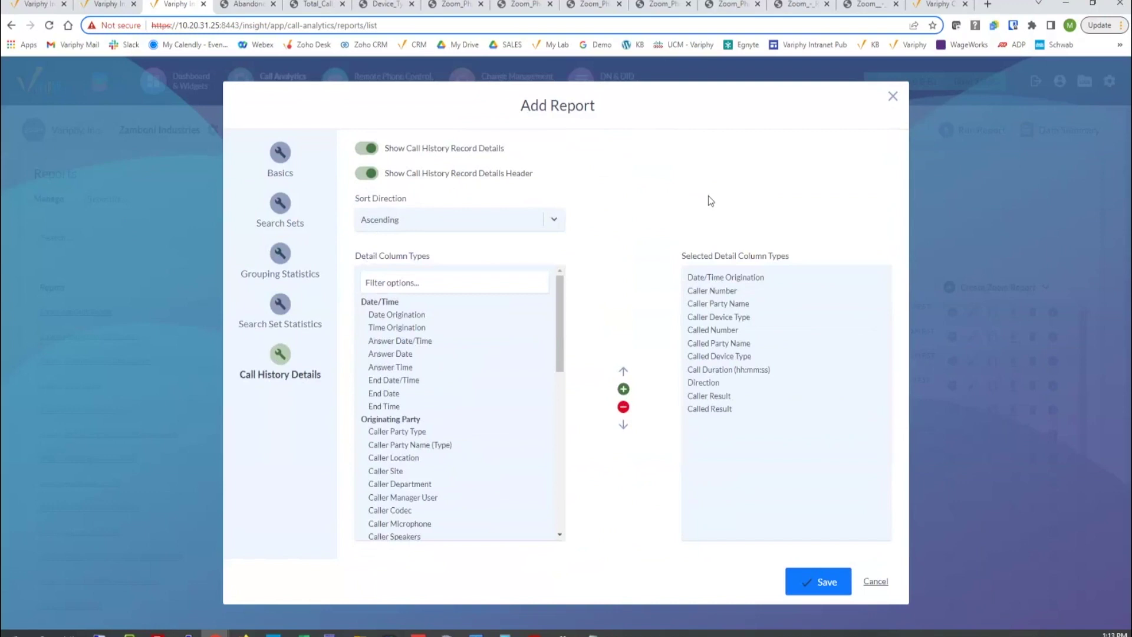
pyautogui.click(876, 582)
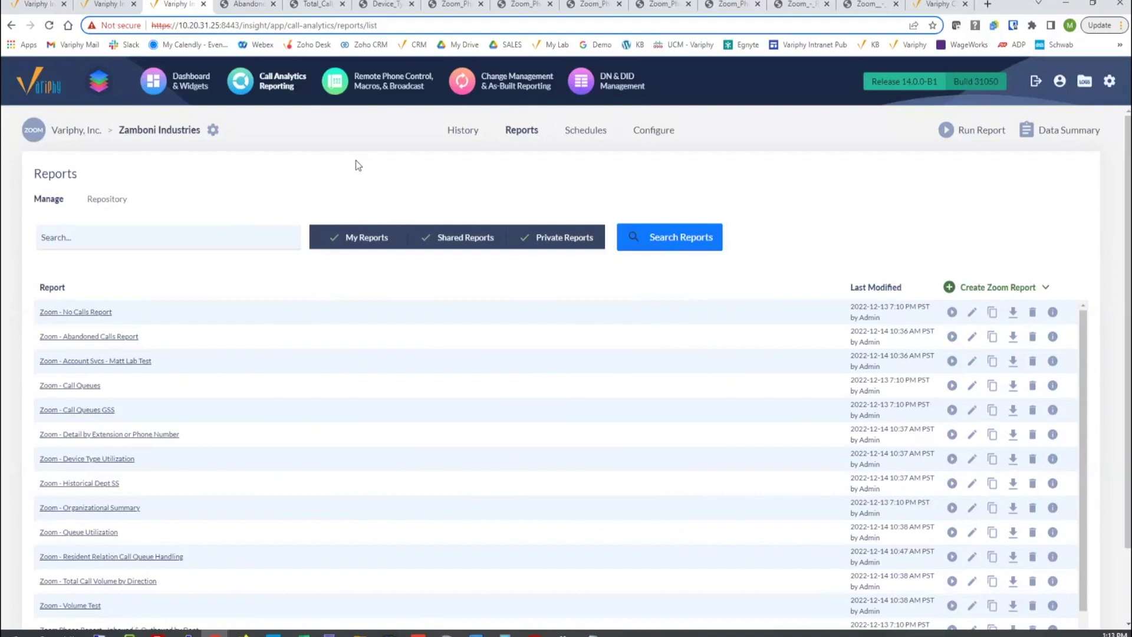
# - Open the Abandoned Calls Report, enlarge it, and examine its date range, search criteria summary and called party name summary
pyautogui.click(241, 6)
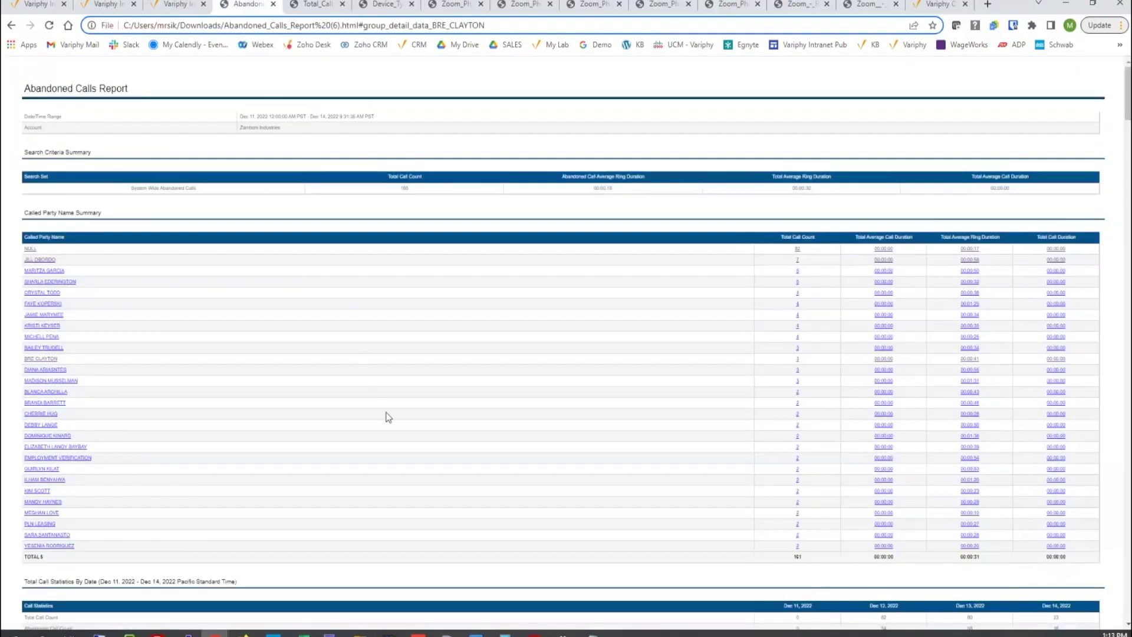
pyautogui.hotkey('ctrl', '+')
pyautogui.hotkey('ctrl', '+')
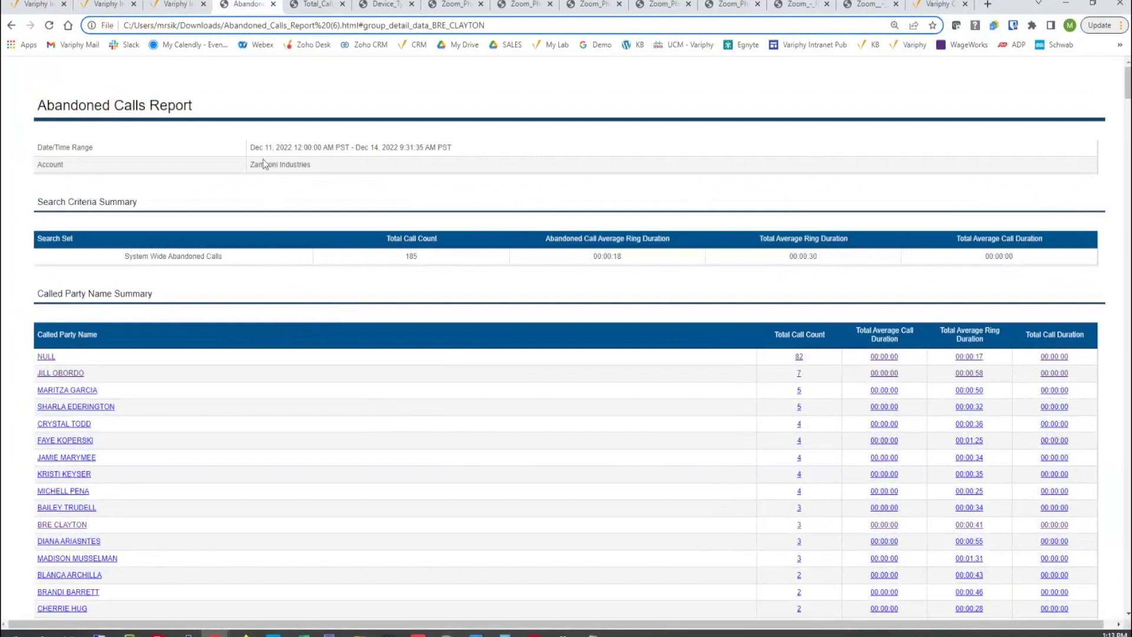
pyautogui.moveTo(250, 148); pyautogui.dragTo(414, 148)
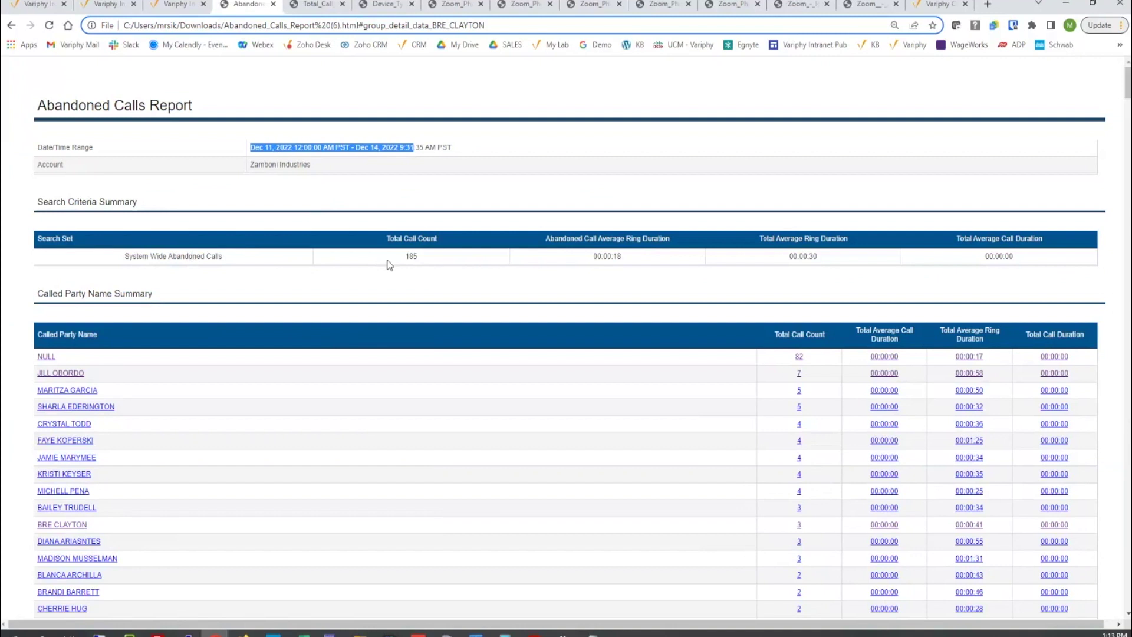
pyautogui.moveTo(388, 262); pyautogui.dragTo(467, 273)
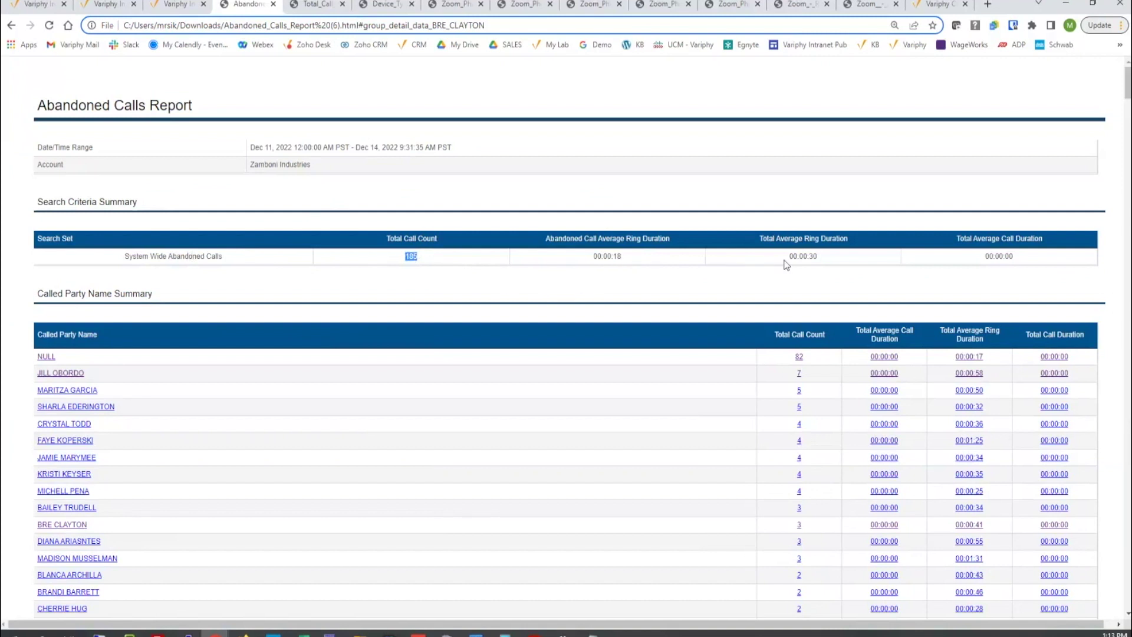
pyautogui.scroll(-3, 587, 340)
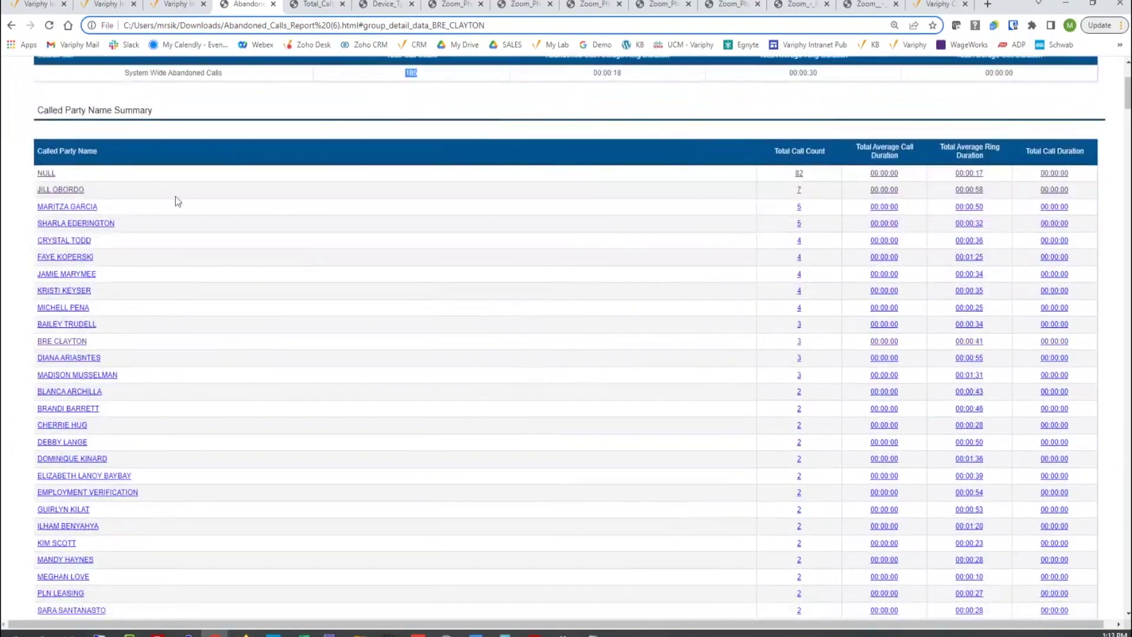
pyautogui.scroll(-1, 69, 200)
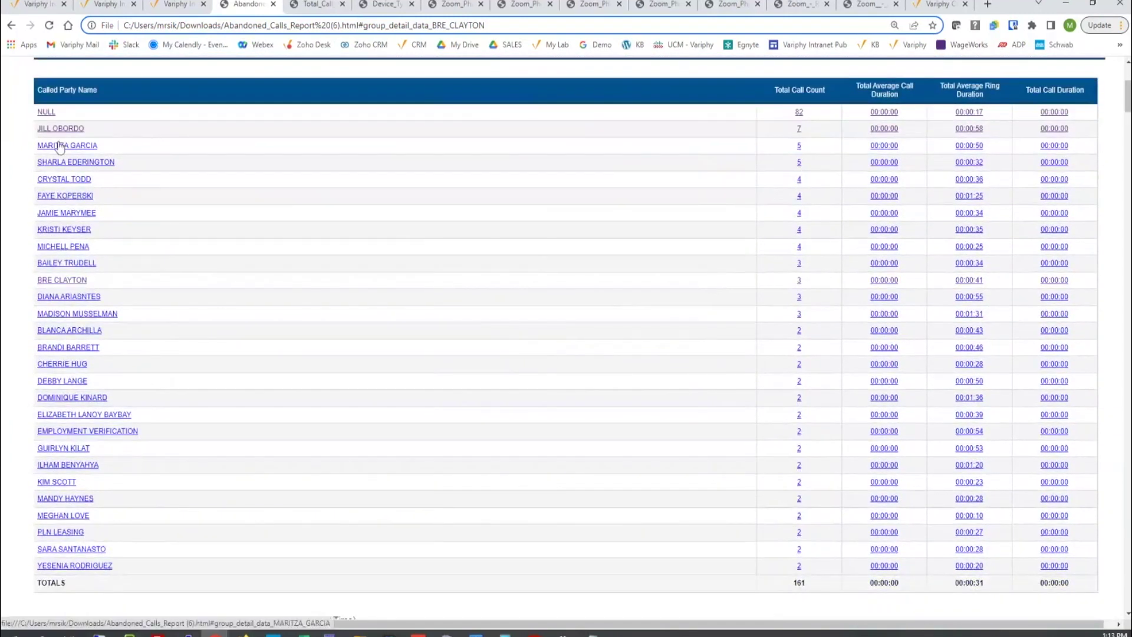
# - Examine the abandoned call statistics by date and by hour of day in the Abandoned Calls Report
pyautogui.scroll(-4, 161, 283)
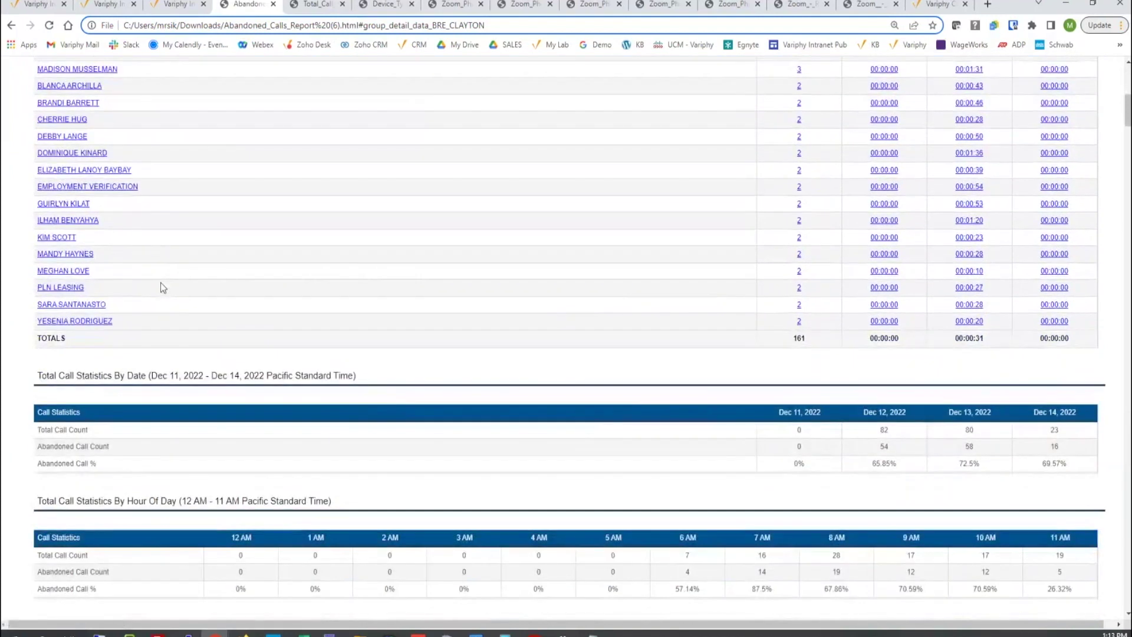
pyautogui.scroll(-1, 161, 283)
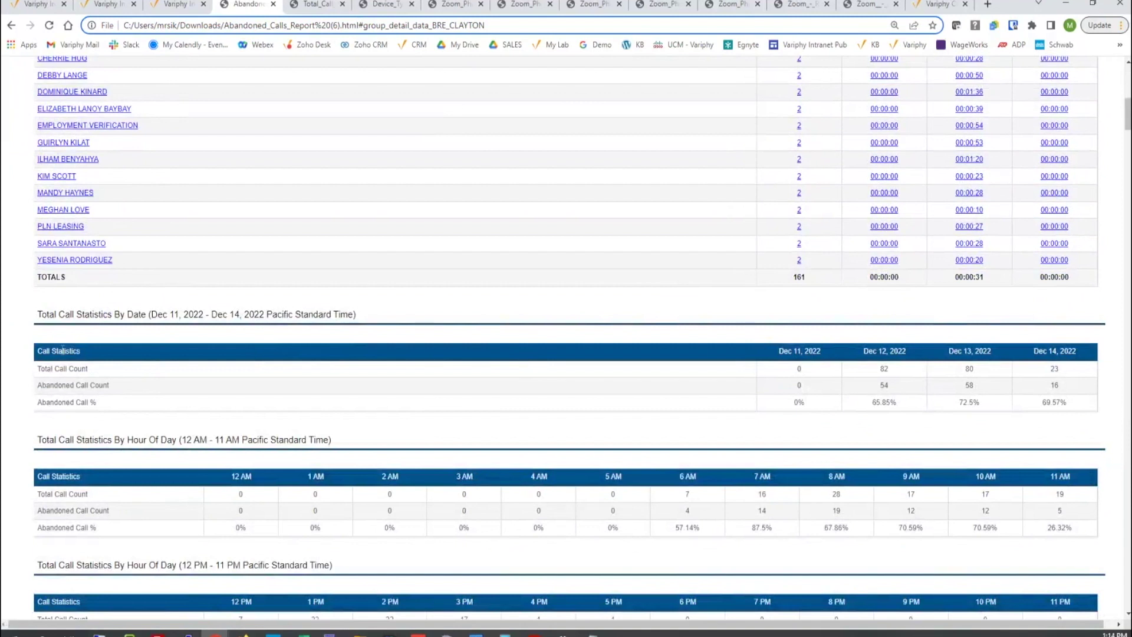
pyautogui.moveTo(41, 368); pyautogui.dragTo(73, 402)
pyautogui.scroll(-2, 92, 403)
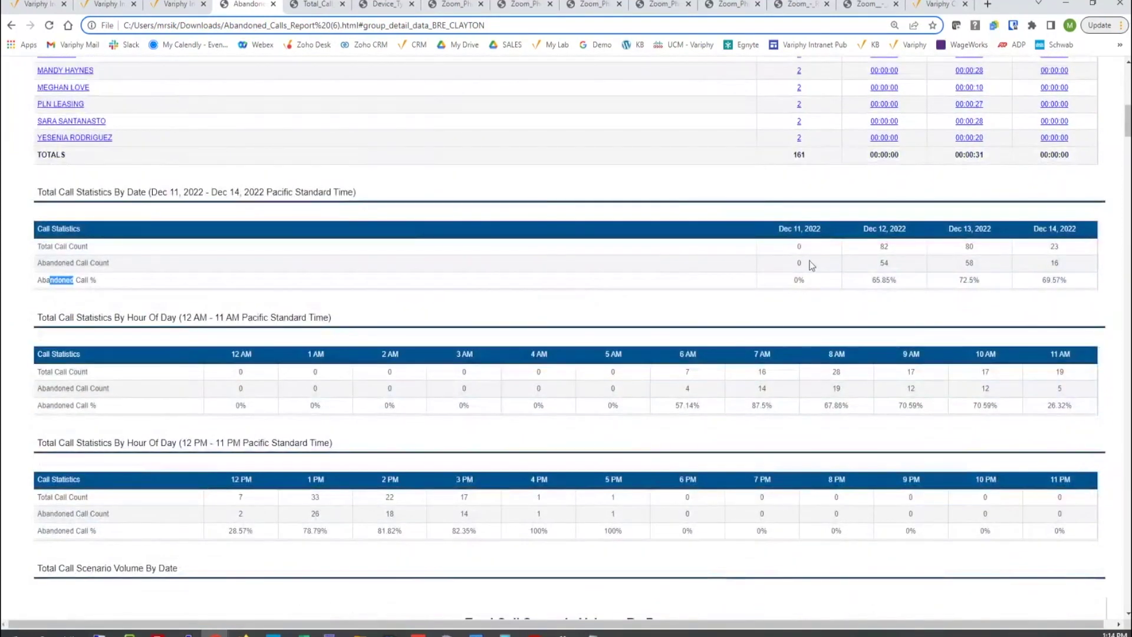
pyautogui.scroll(-3, 635, 352)
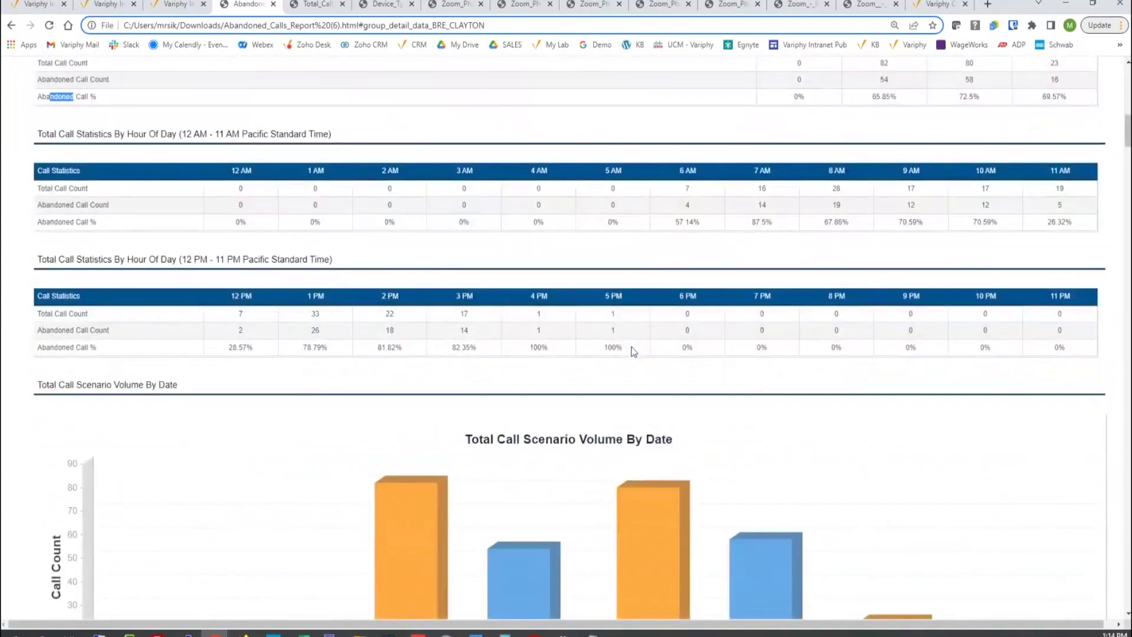
# - View the charts of total call scenario volume by date and by hour of day
pyautogui.scroll(-3, 373, 329)
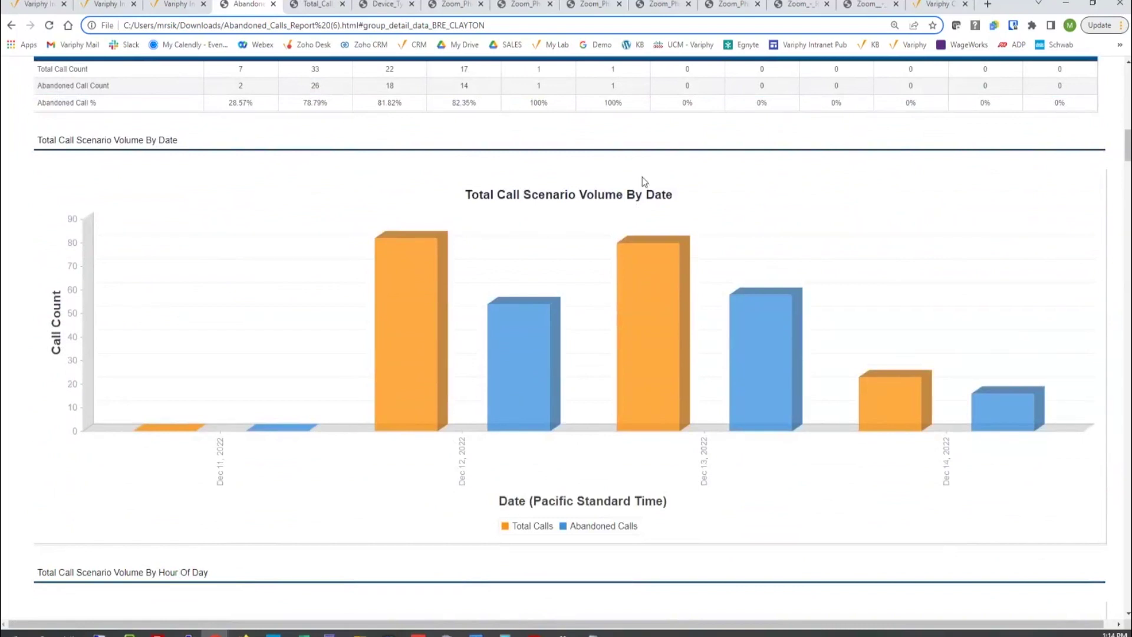
pyautogui.scroll(-3, 1036, 360)
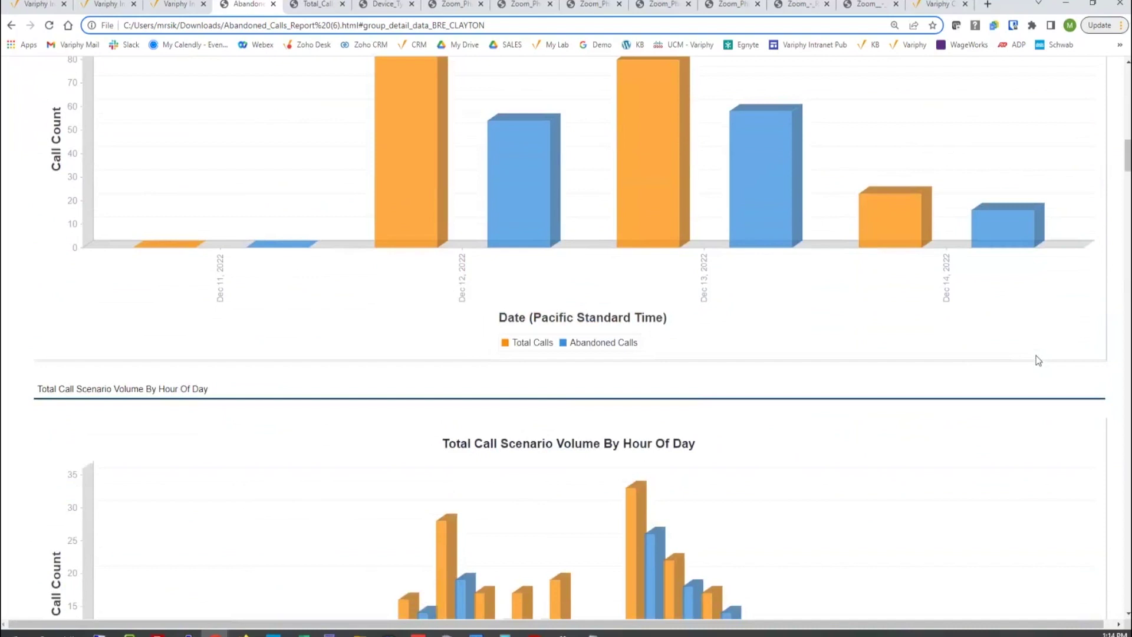
pyautogui.scroll(-4, 1038, 360)
pyautogui.scroll(-2, 1035, 359)
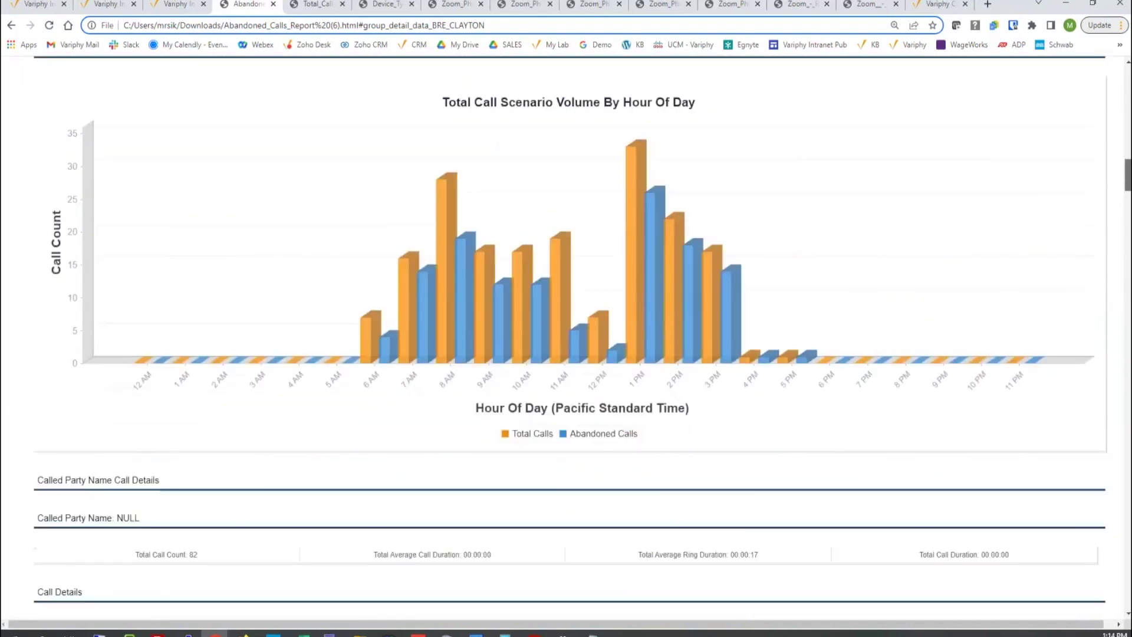
# - Look through the call details for the called party name NULL, and return to the report's summary tables
pyautogui.scroll(-9, 566, 354)
pyautogui.scroll(2, 39, 151)
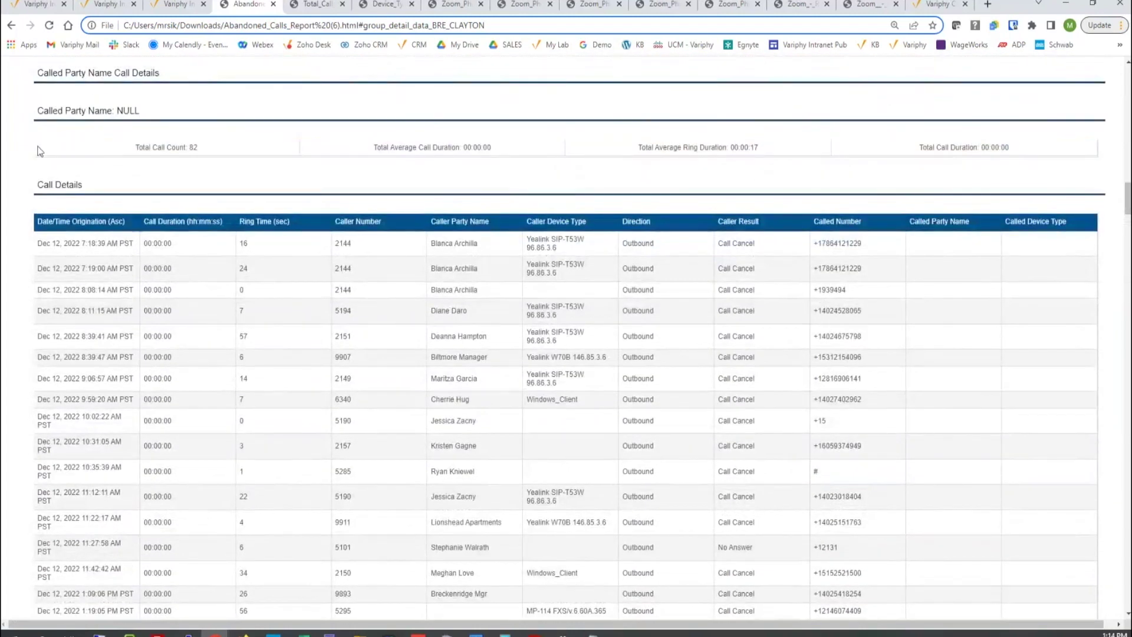
pyautogui.scroll(-1, 55, 201)
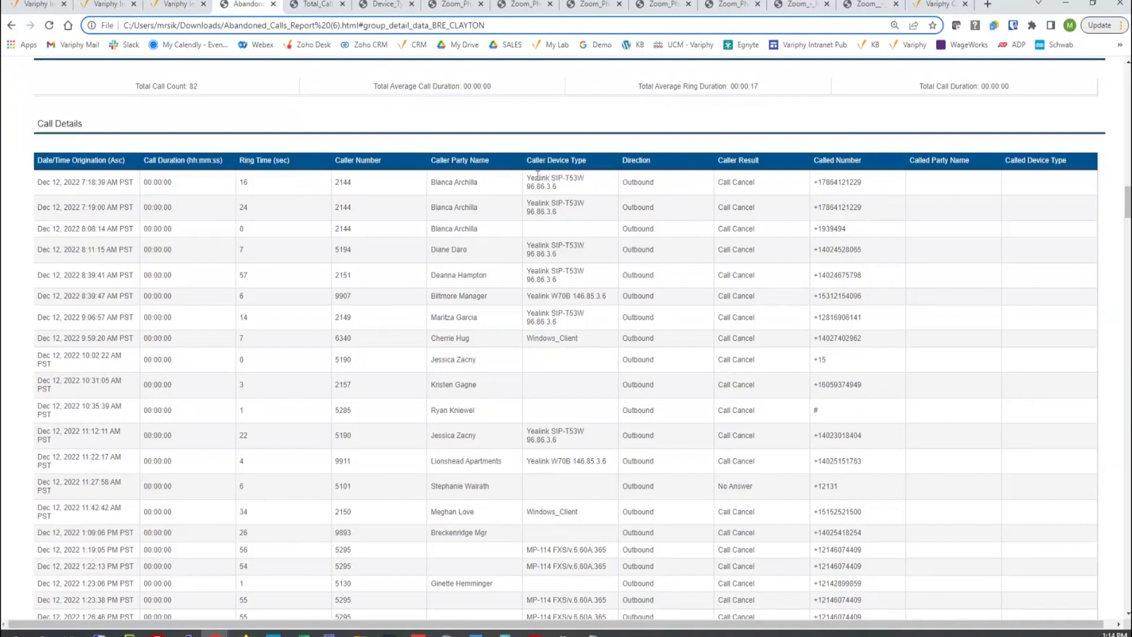
pyautogui.moveTo(1128, 206); pyautogui.dragTo(1128, 94)
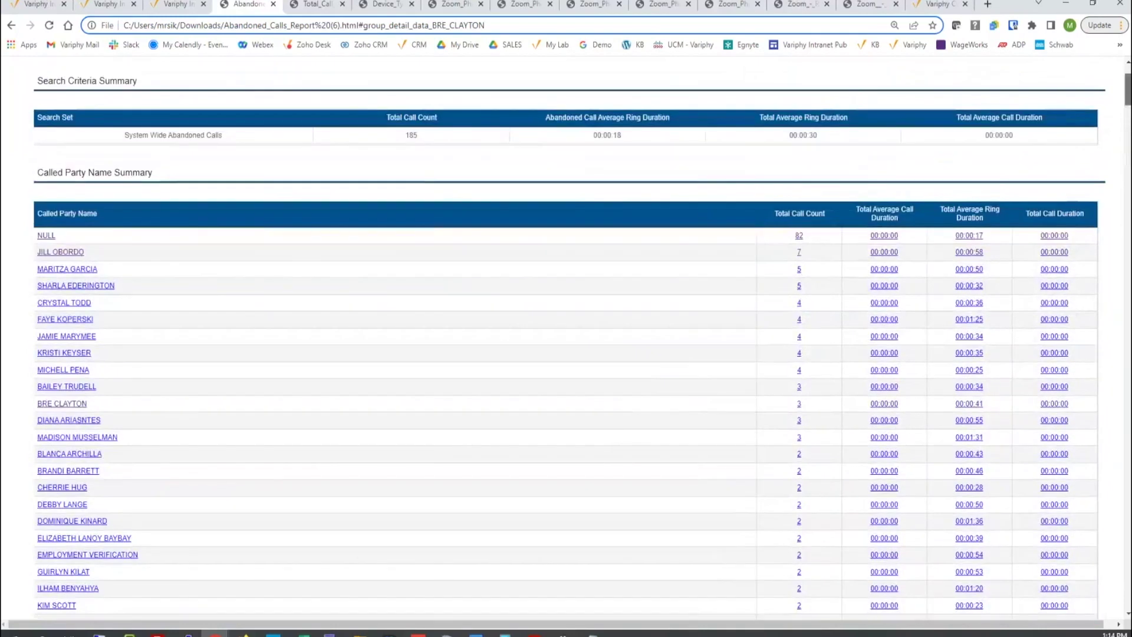
# - Open the Total Call Volume by Direction report and examine its direction summary and inbound call details
pyautogui.click(319, 7)
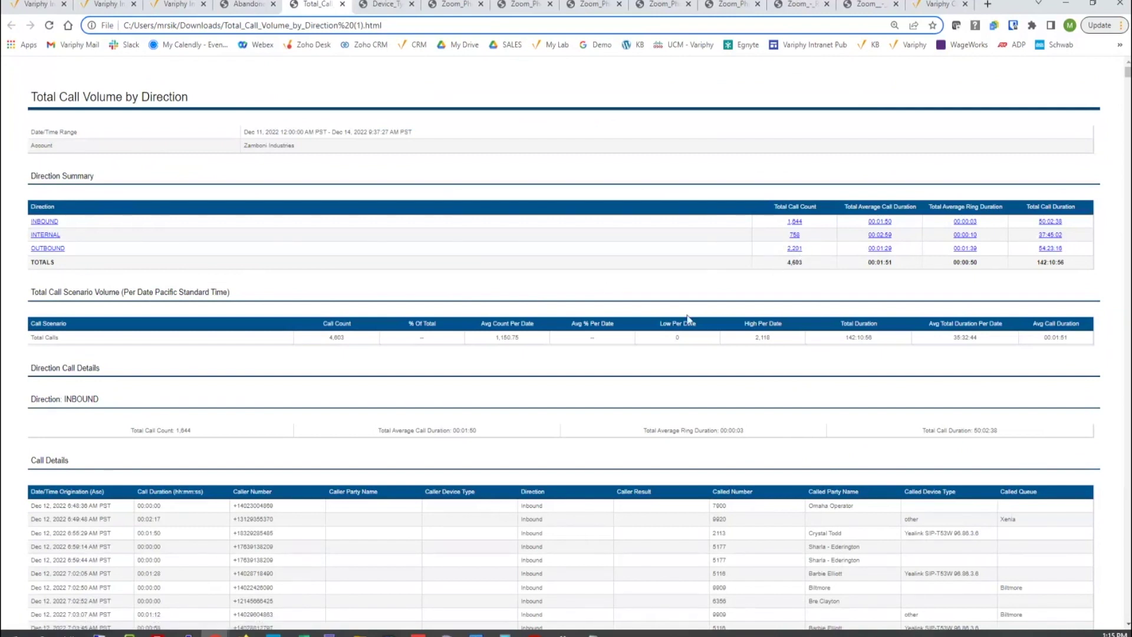
pyautogui.scroll(-2, 684, 324)
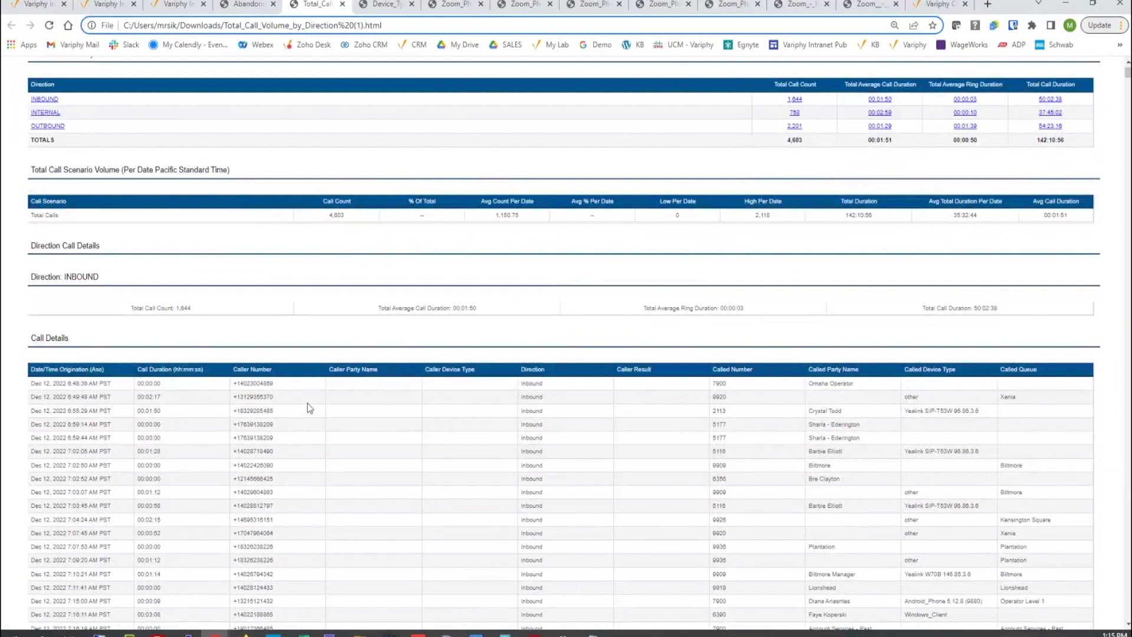
pyautogui.scroll(-5, 334, 391)
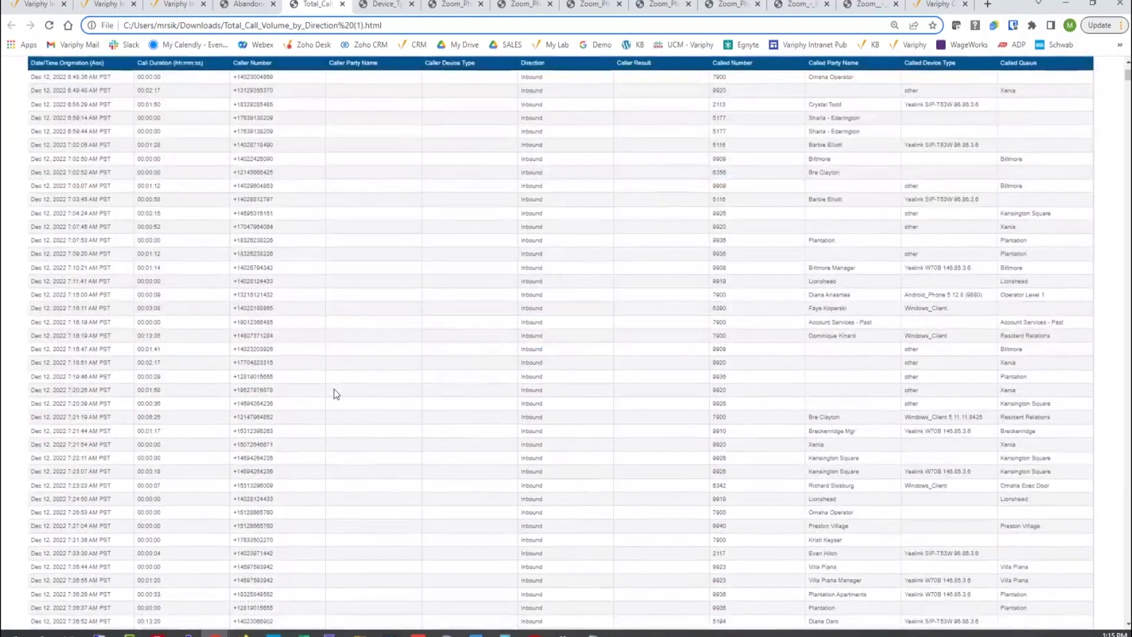
pyautogui.scroll(7, 334, 388)
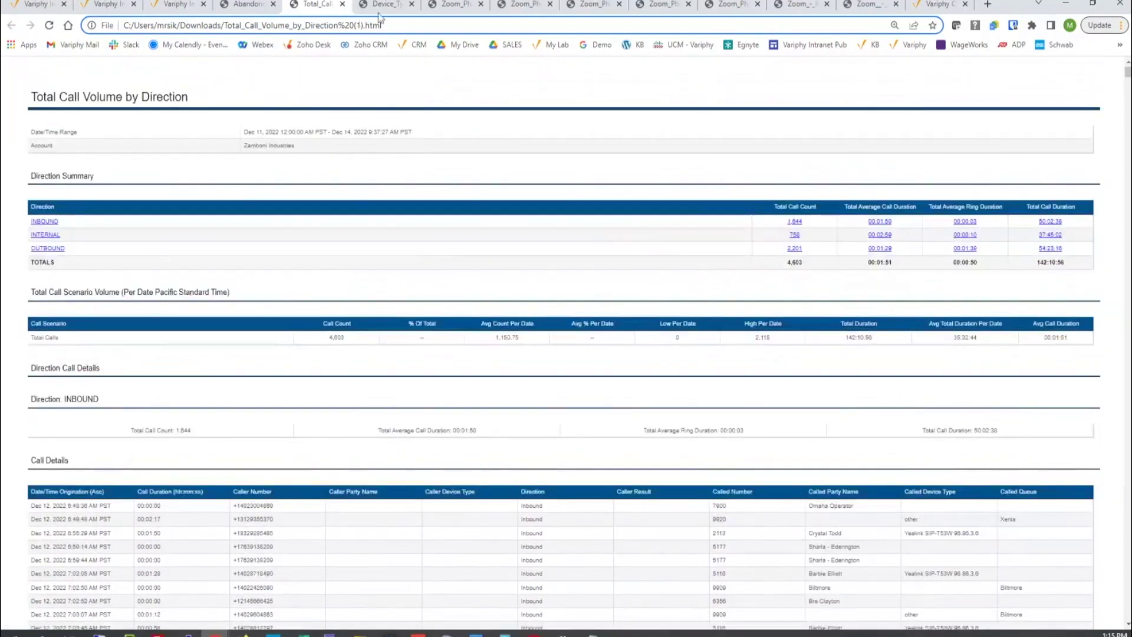
# - Open the Device Type Utilization report, examine the search criteria used for all calls, and enlarge the page
pyautogui.click(386, 7)
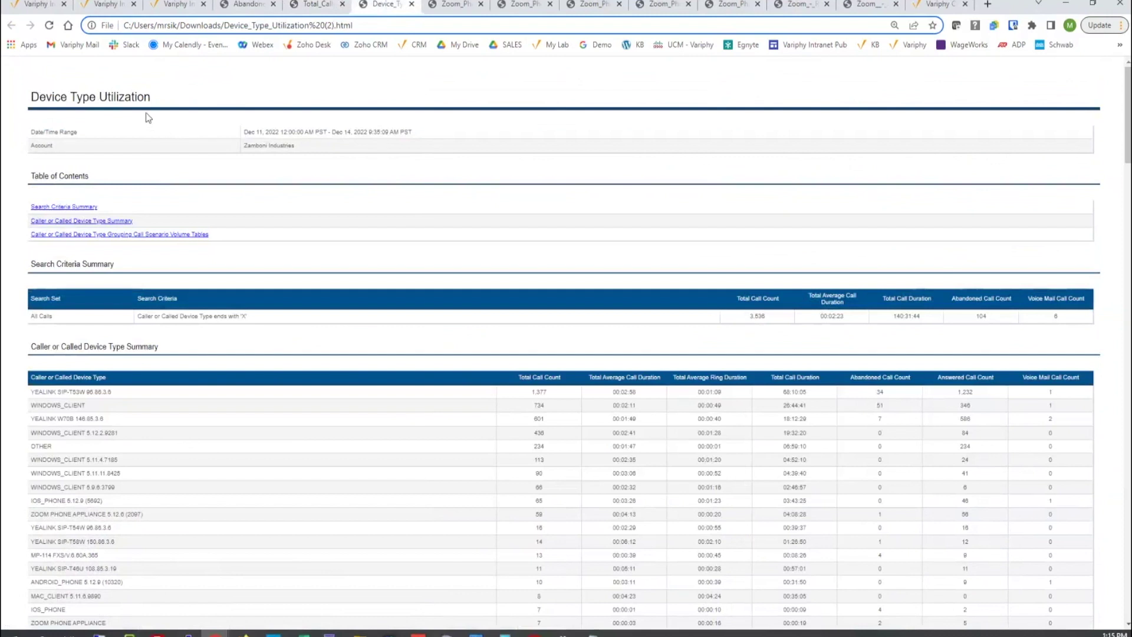
pyautogui.tripleClick(136, 316)
pyautogui.tripleClick(259, 319)
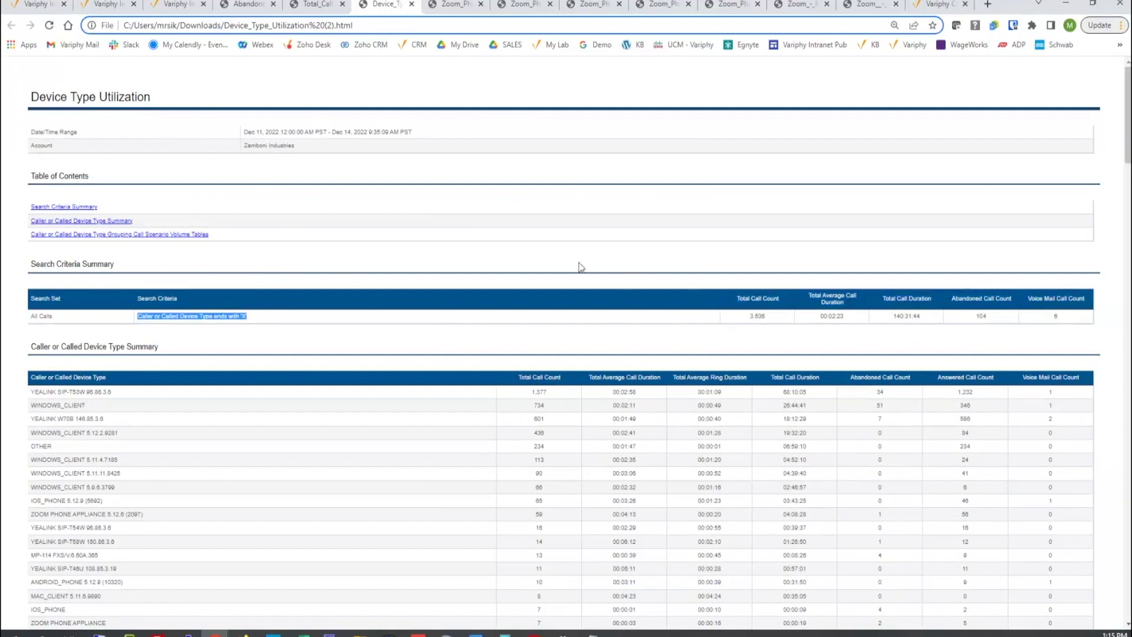
pyautogui.hotkey('ctrl', '-')
pyautogui.hotkey('ctrl', '+')
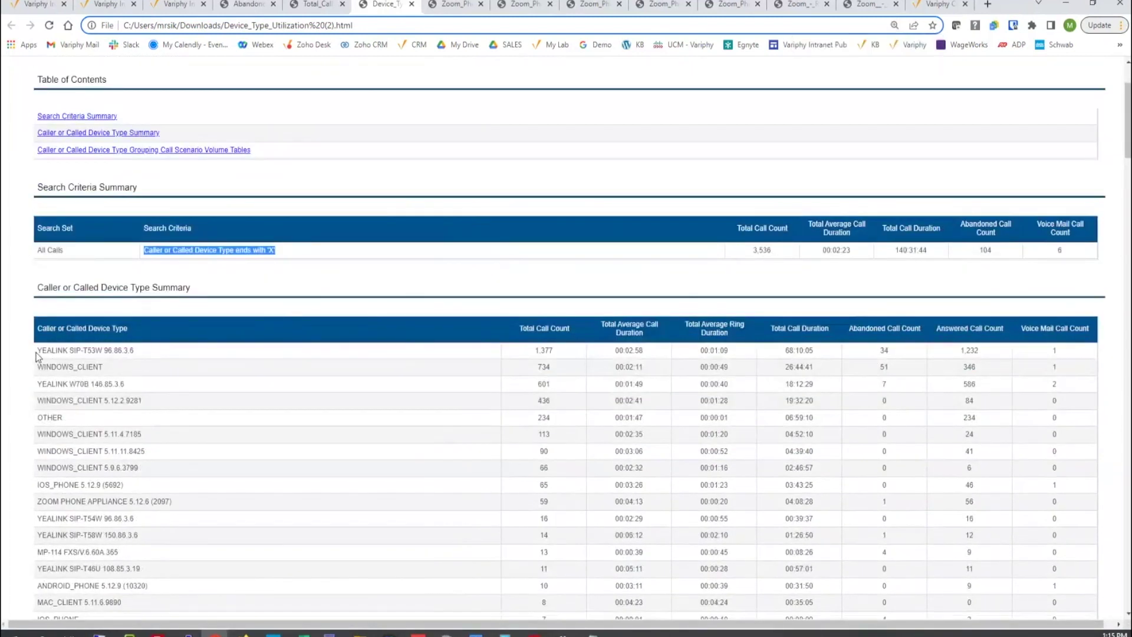
# - Examine the caller or called device types and their total call counts in the device type summary
pyautogui.click(58, 359)
pyautogui.moveTo(37, 350); pyautogui.dragTo(134, 353)
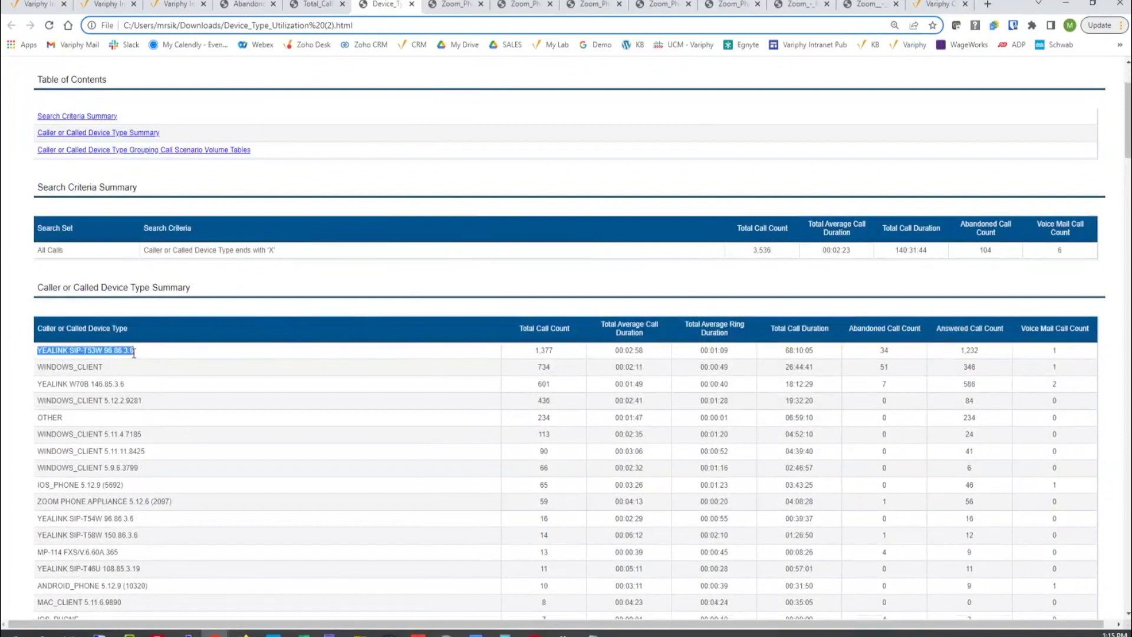
pyautogui.scroll(-2, 222, 293)
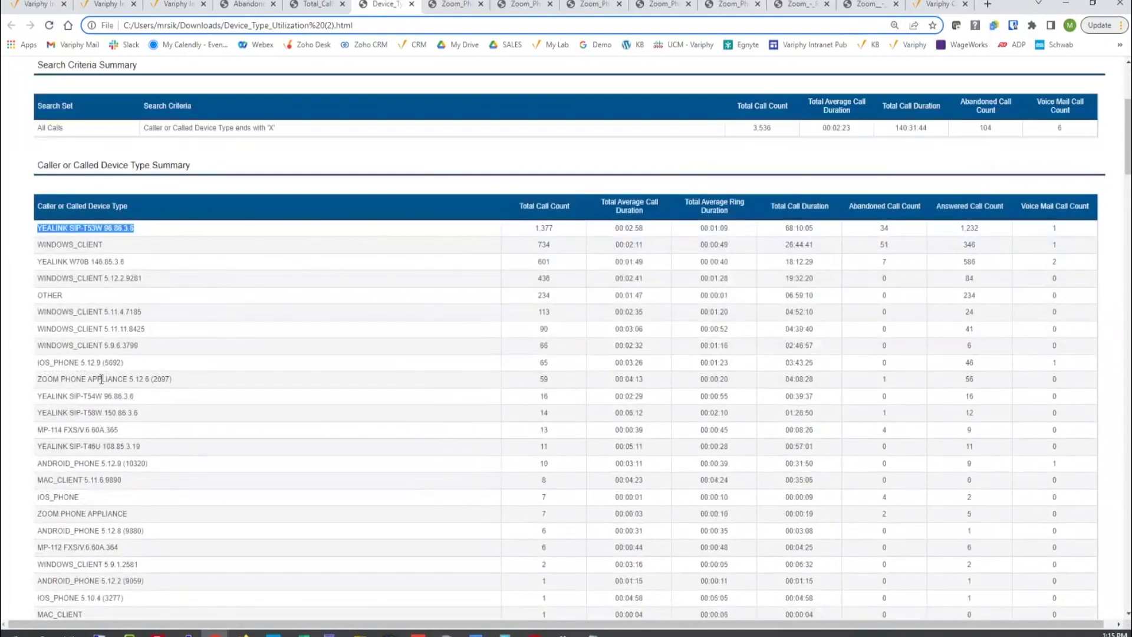
pyautogui.moveTo(516, 209); pyautogui.dragTo(575, 215)
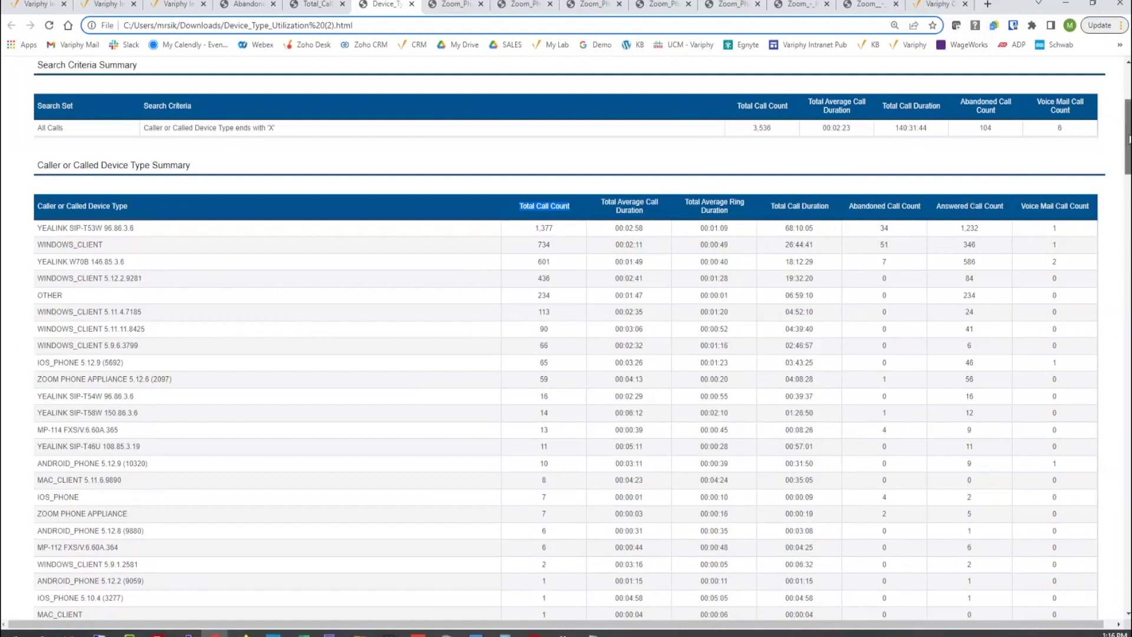
pyautogui.moveTo(1129, 132); pyautogui.dragTo(1128, 103)
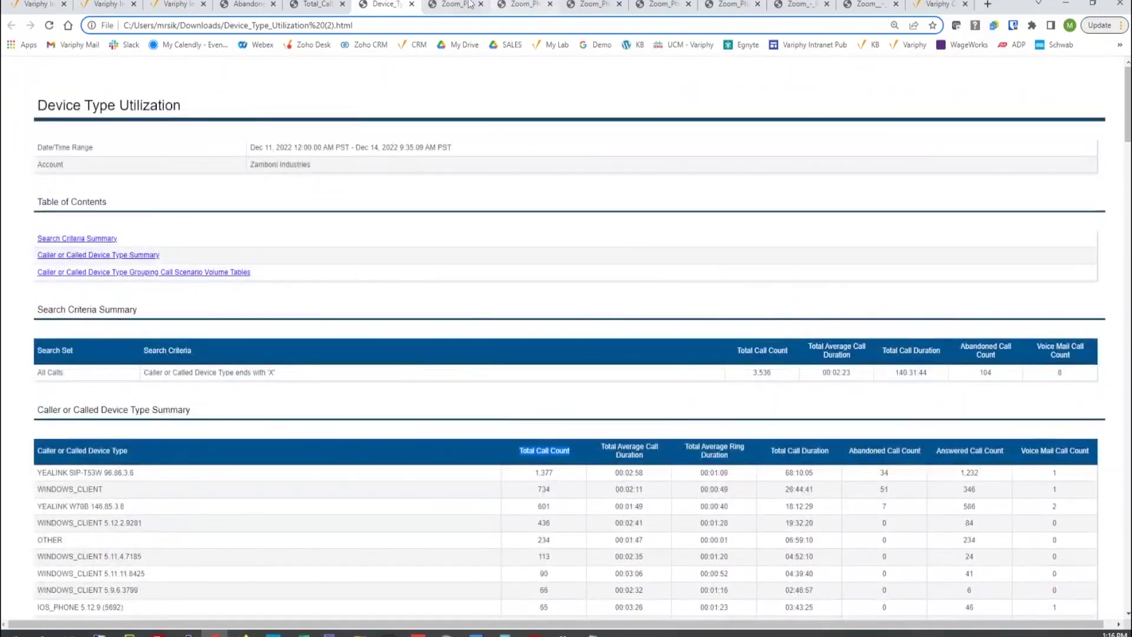
# - Open the Zoom Phone Inbound & Outbound by Dept report and examine its search set and department summary, including the inbound, outbound and queued call counts
pyautogui.click(455, 4)
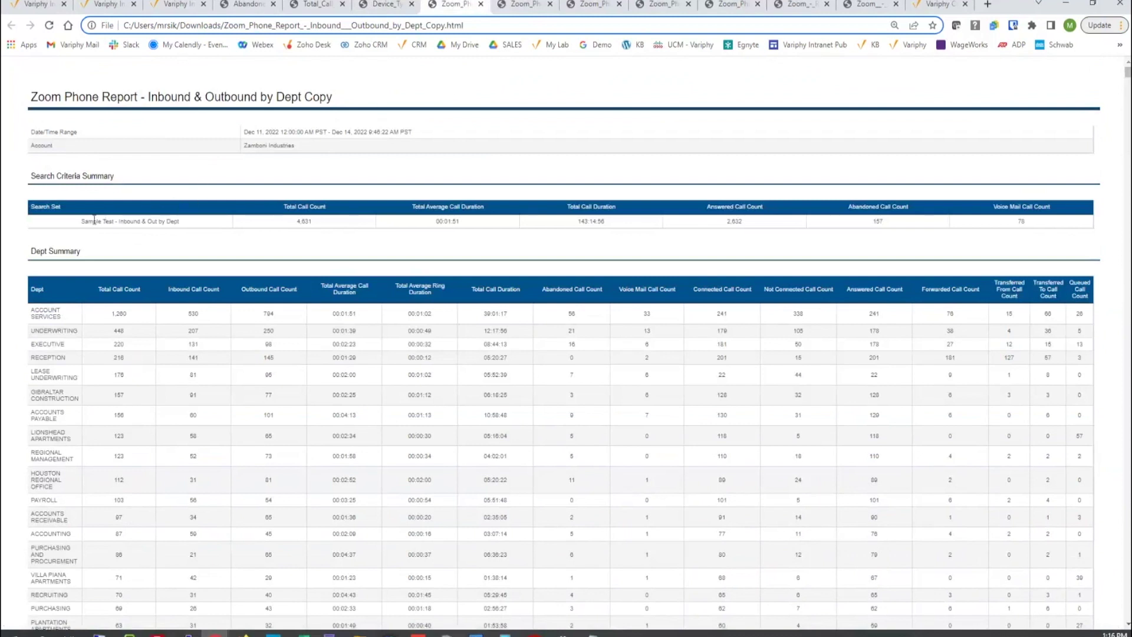
pyautogui.moveTo(81, 222); pyautogui.dragTo(186, 225)
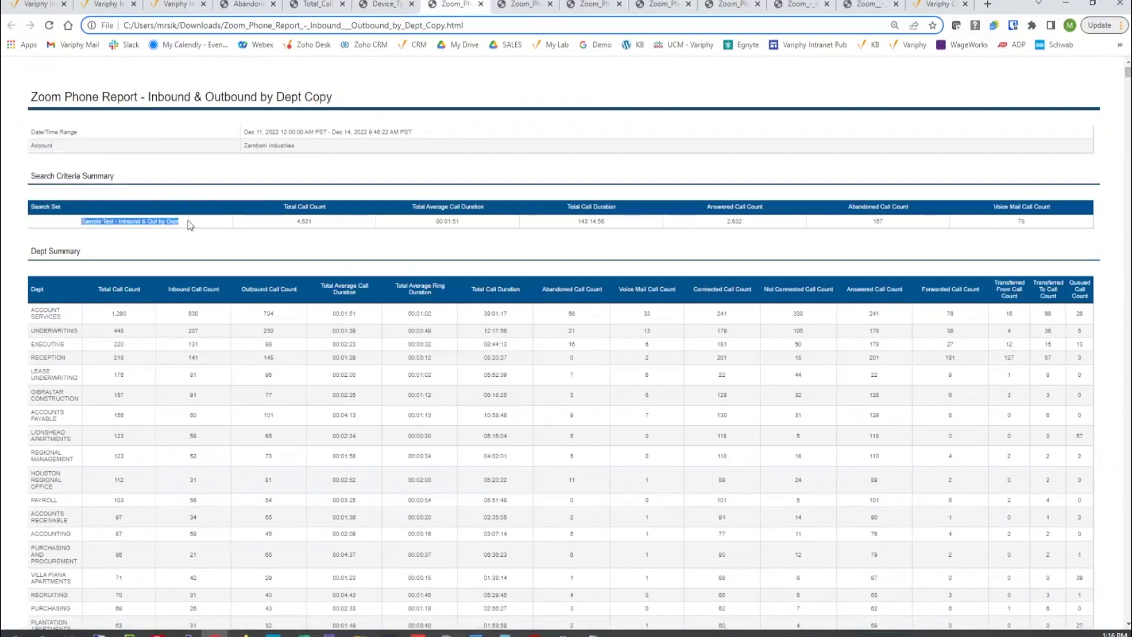
pyautogui.moveTo(297, 221); pyautogui.dragTo(308, 223)
pyautogui.scroll(-1, 166, 230)
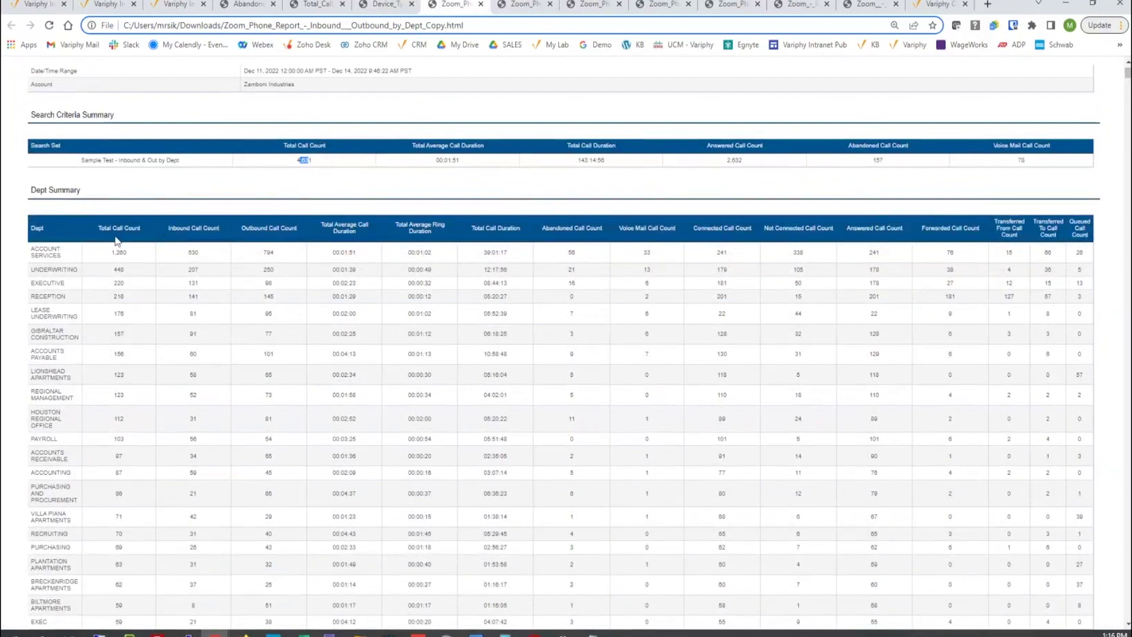
pyautogui.moveTo(166, 227); pyautogui.dragTo(301, 240)
pyautogui.scroll(-1, 56, 235)
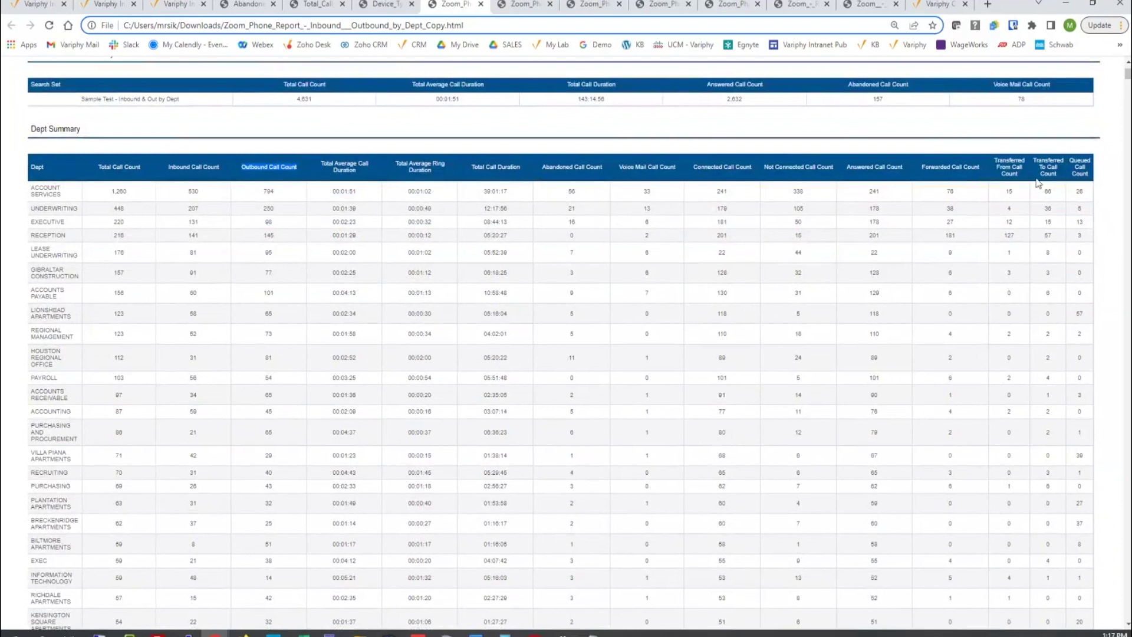
pyautogui.click(1078, 197)
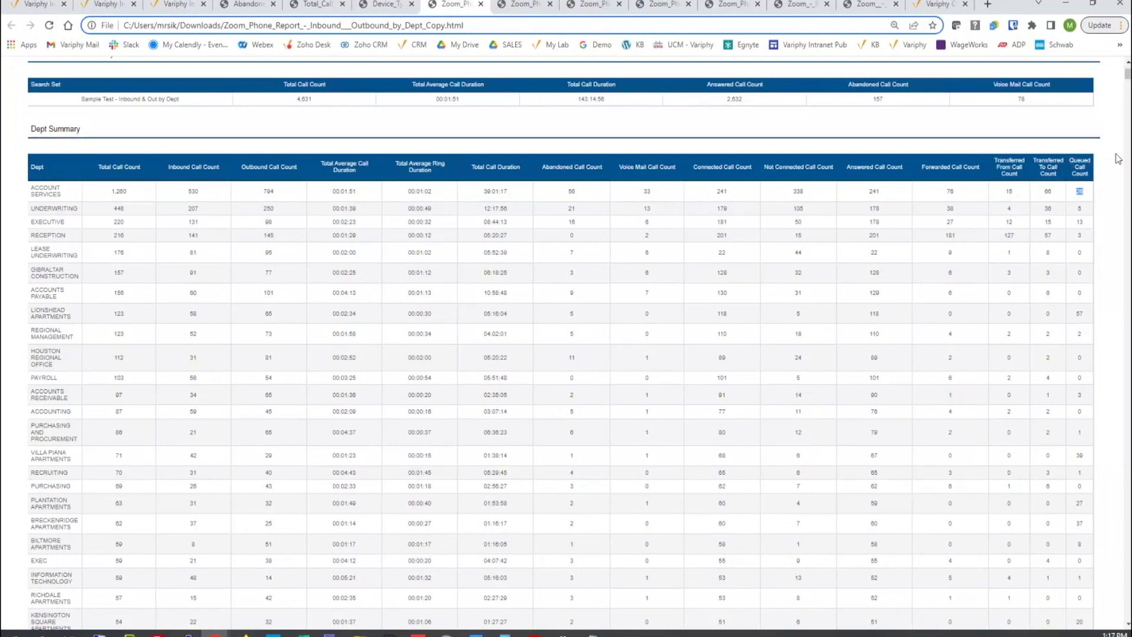
# - Look through the total call scenario volume by date and the hourly volume charts per department
pyautogui.scroll(-10, 1109, 263)
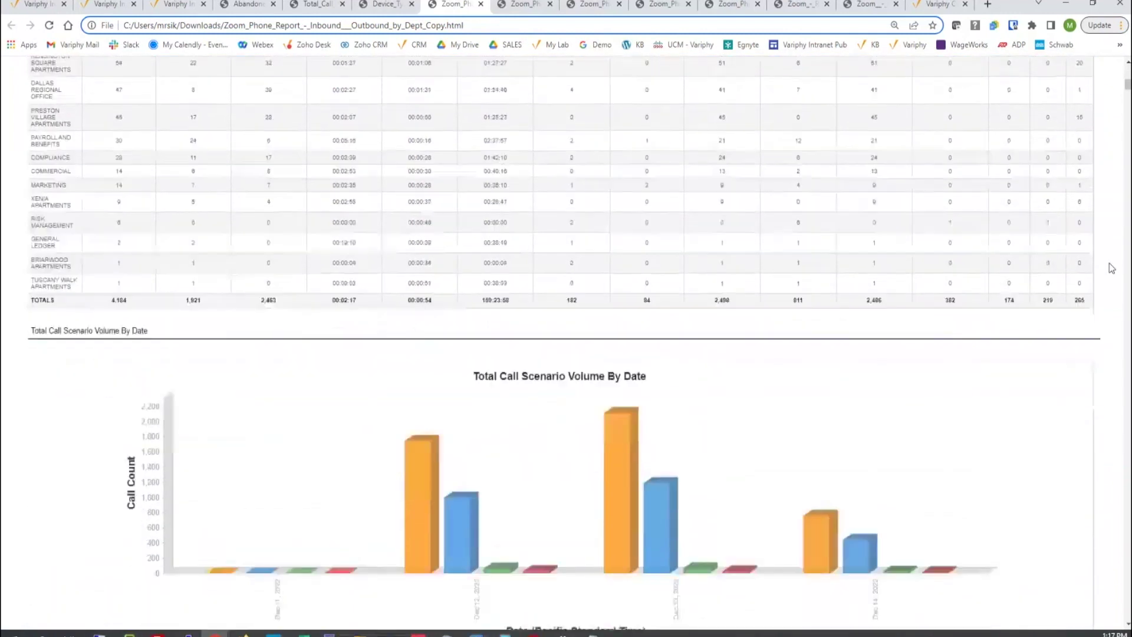
pyautogui.scroll(-5, 1109, 263)
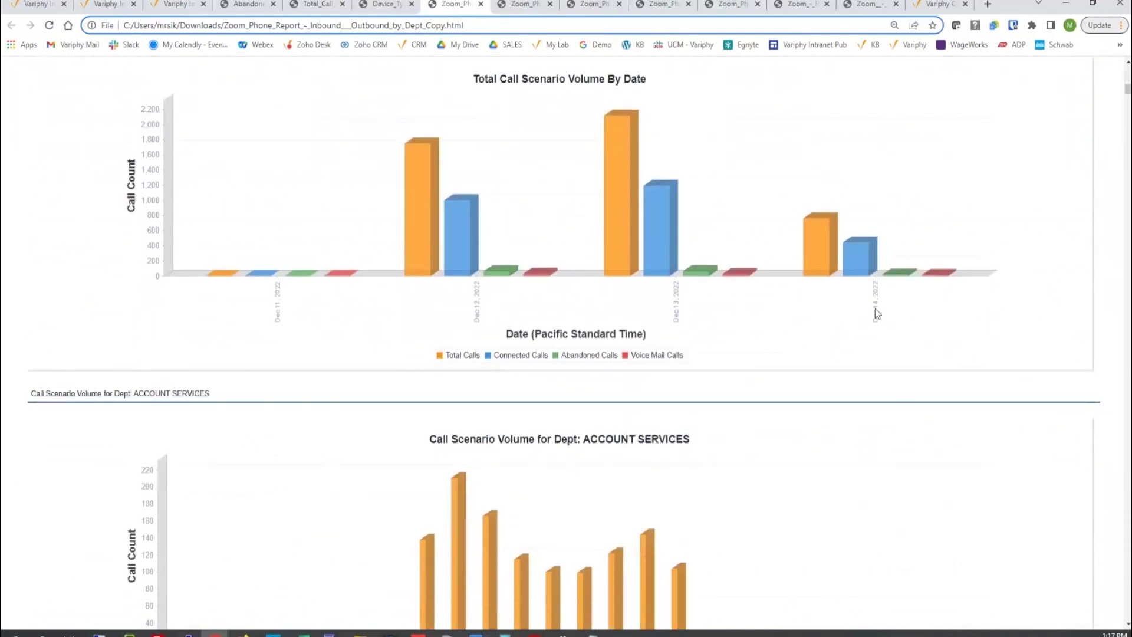
pyautogui.scroll(-9, 628, 309)
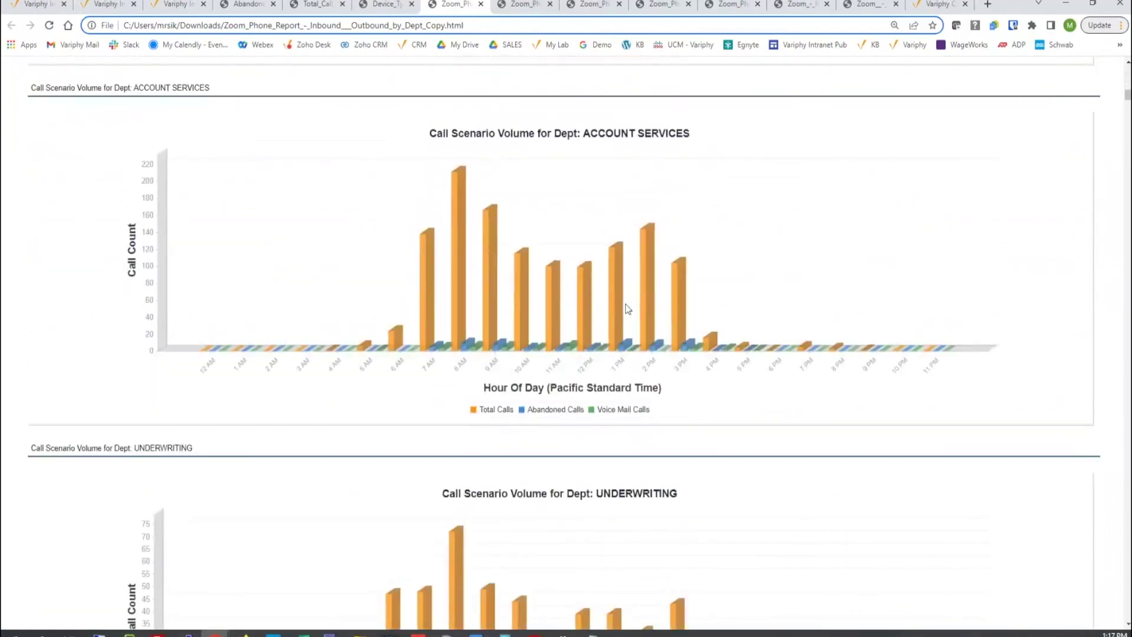
# - Examine the department concurrent call activity summary and the ACCOUNT SERVICES call streams chart, and return to the start of the report
pyautogui.moveTo(1127, 100); pyautogui.dragTo(1097, 327)
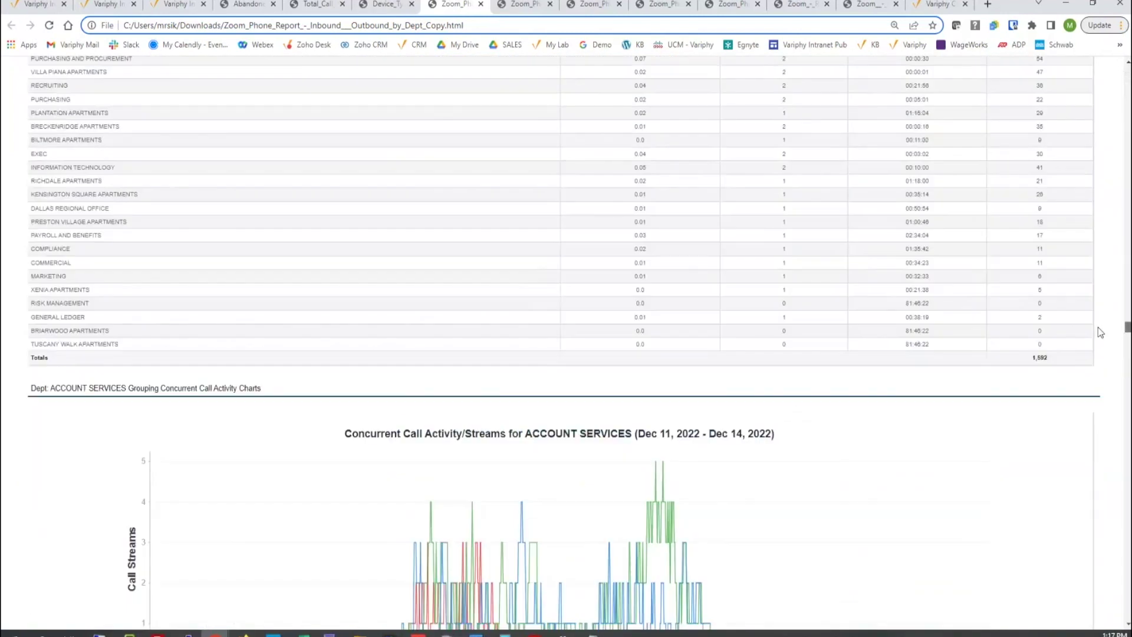
pyautogui.scroll(6, 842, 244)
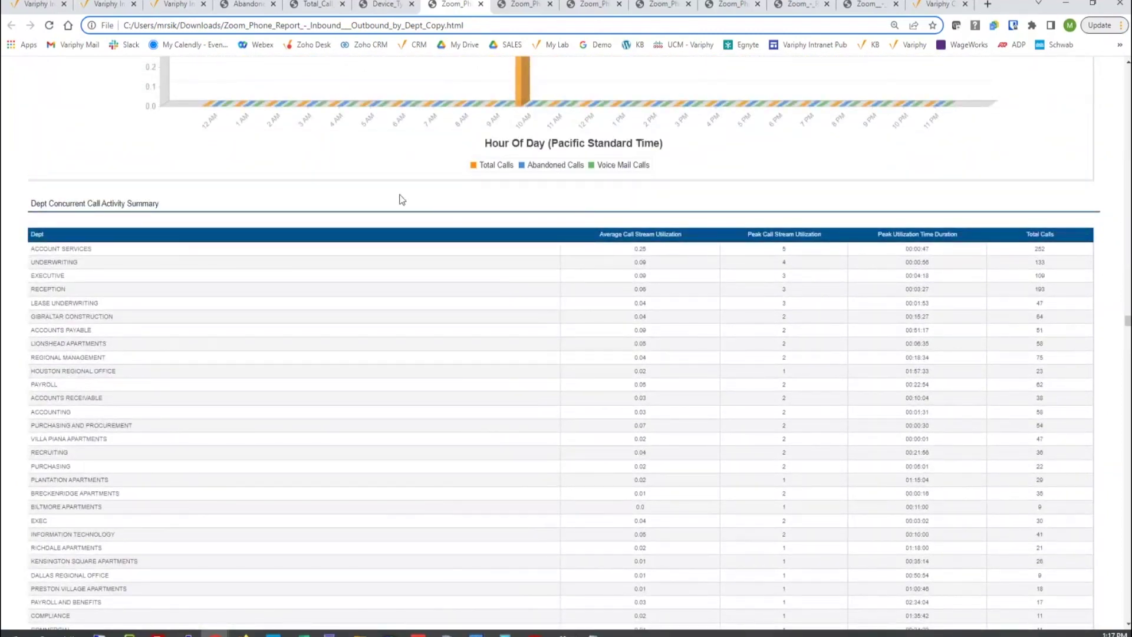
pyautogui.scroll(-8, 399, 199)
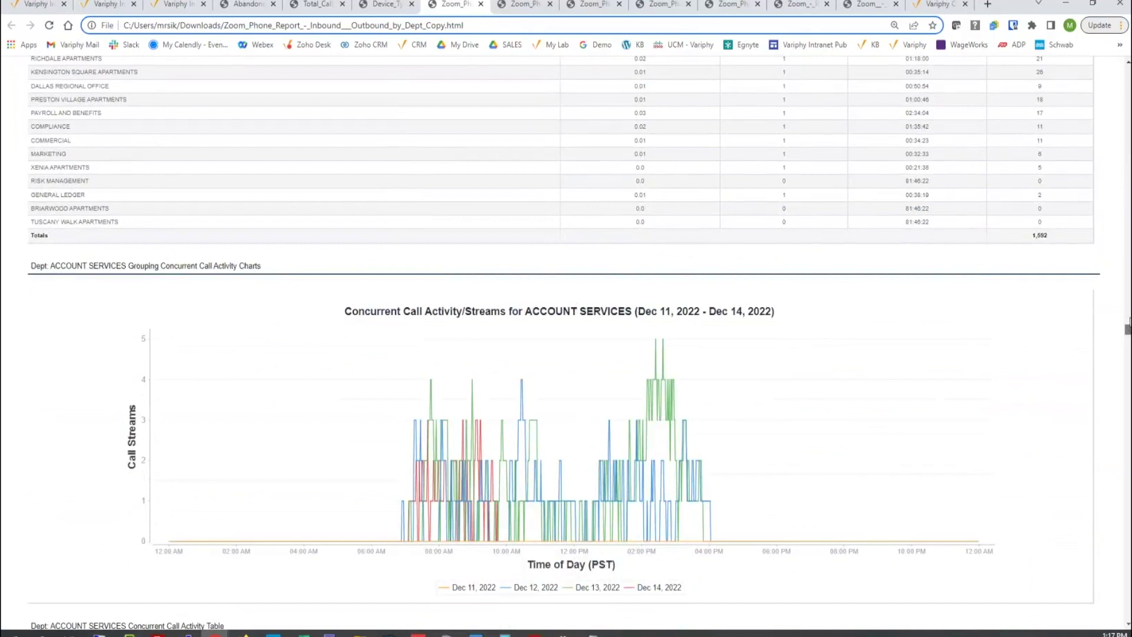
pyautogui.moveTo(1127, 330); pyautogui.dragTo(1128, 72)
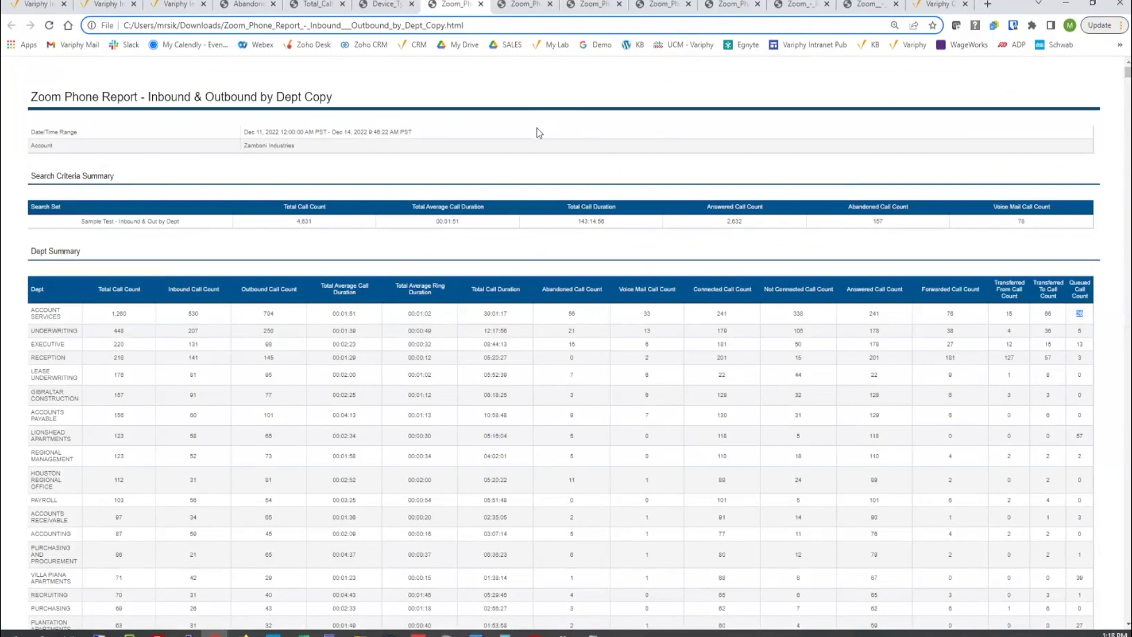
# - Open the Zoom Phone Inbound by Dept report, enlarge the page, and examine its called department and agent summary
pyautogui.click(523, 6)
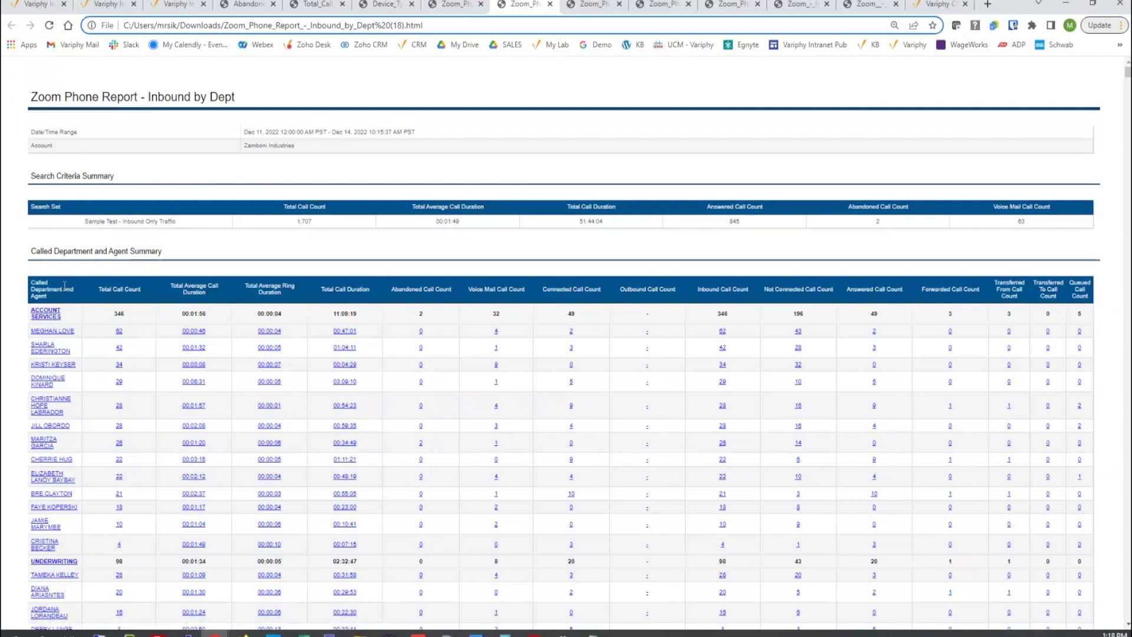
pyautogui.scroll(-2, 64, 286)
pyautogui.hotkey('ctrl', '+')
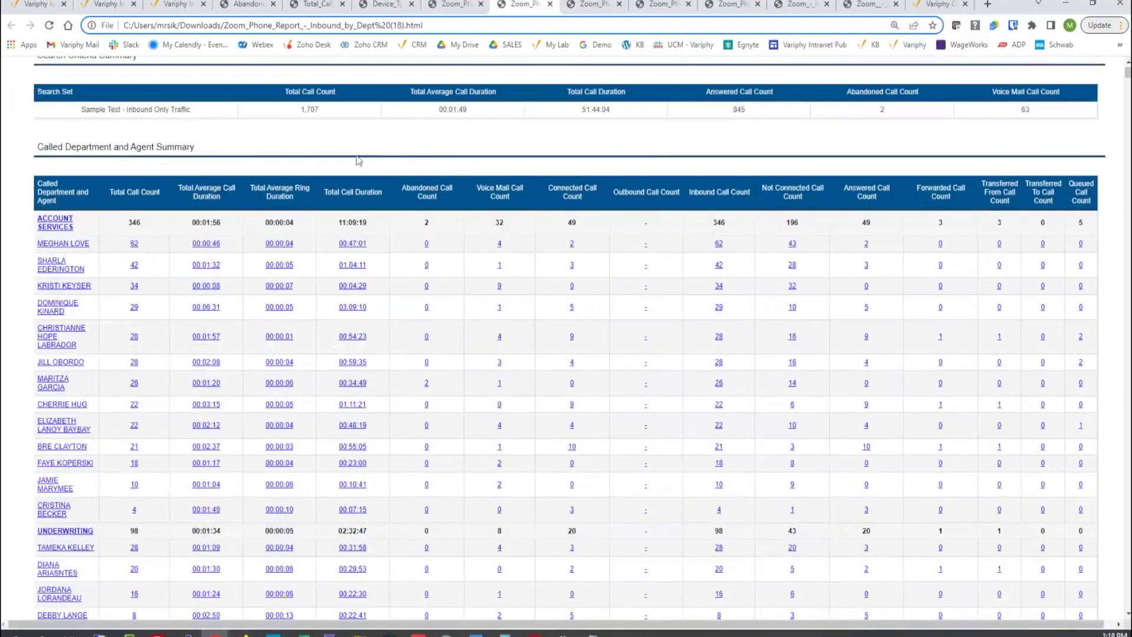
pyautogui.scroll(2, 361, 175)
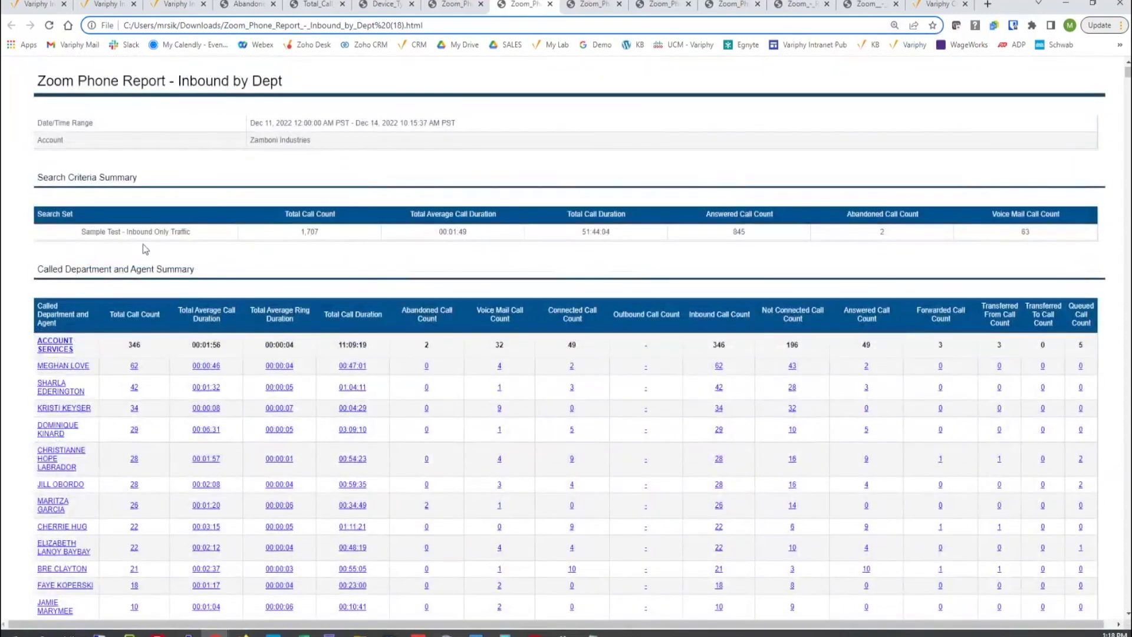
pyautogui.scroll(-2, 152, 252)
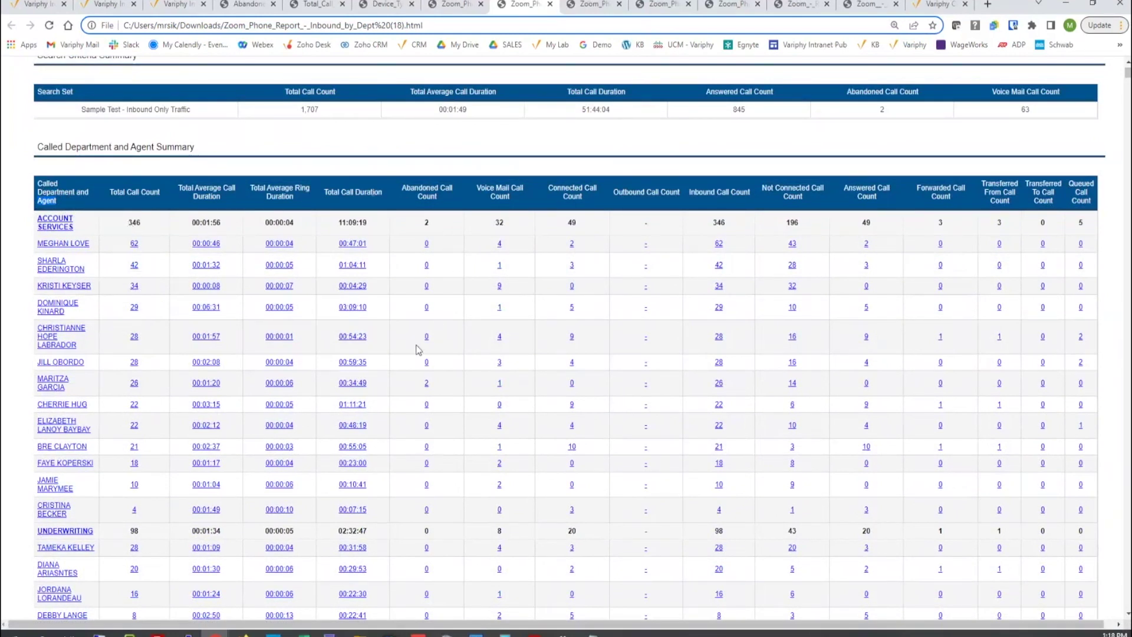
# - Drill into the ACCOUNT SERVICES department, examine its first agent's totals and call details, and return to the start of the report
pyautogui.click(48, 226)
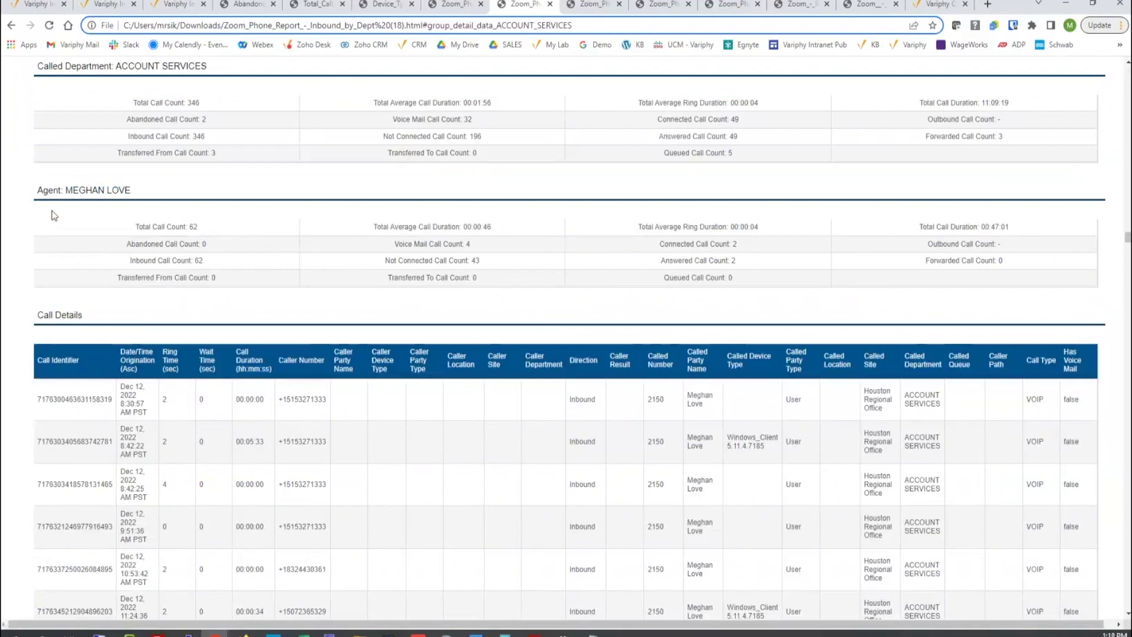
pyautogui.moveTo(116, 68); pyautogui.dragTo(209, 80)
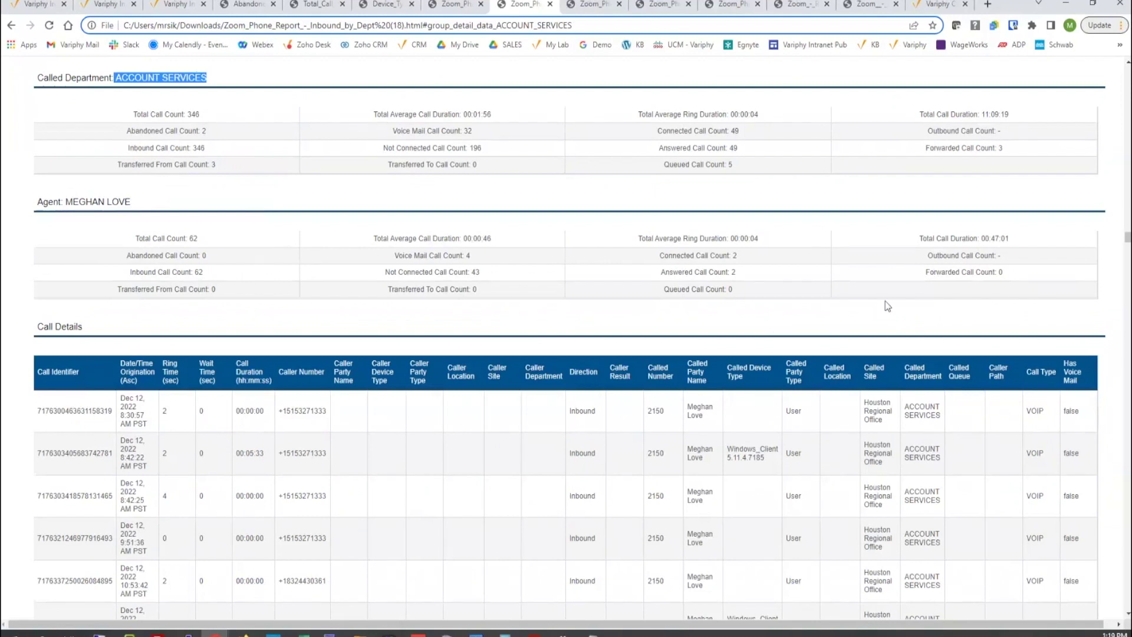
pyautogui.scroll(-2, 539, 303)
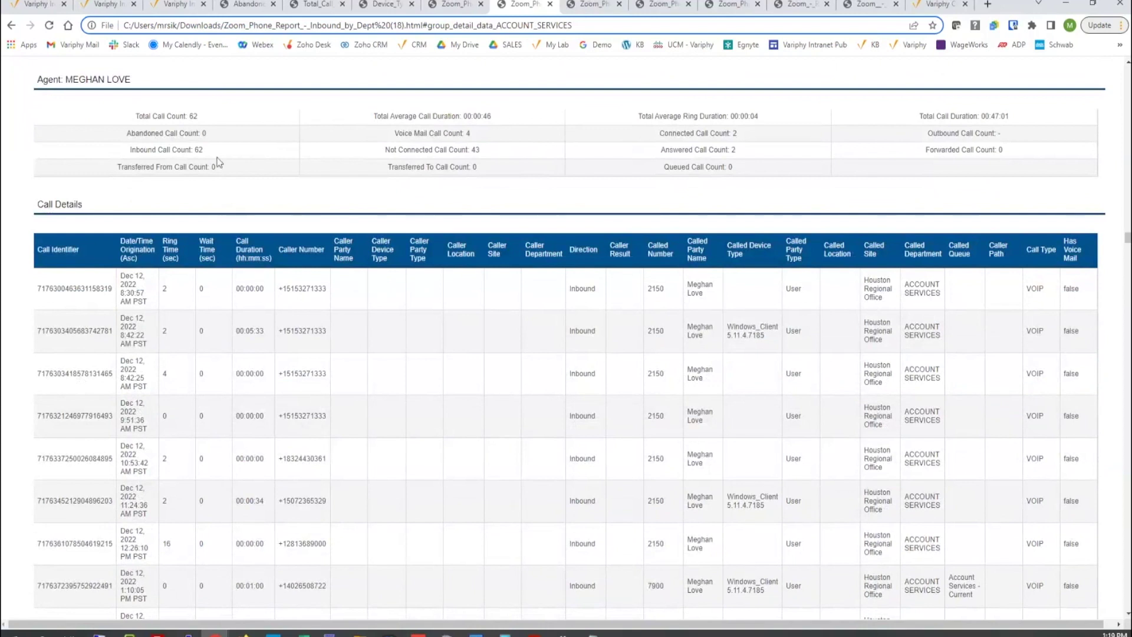
pyautogui.moveTo(185, 116); pyautogui.dragTo(200, 118)
pyautogui.moveTo(1127, 242); pyautogui.dragTo(1128, 74)
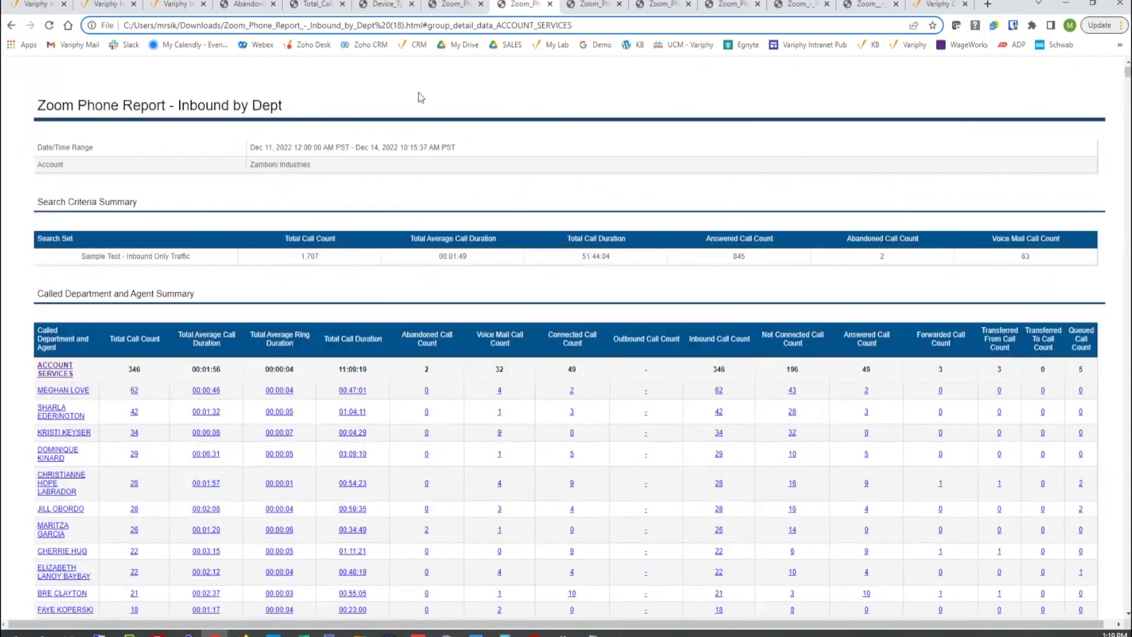
# - Switch to Variphy, open the Zamboni Industries report schedules and start creating a new schedule
pyautogui.click(181, 7)
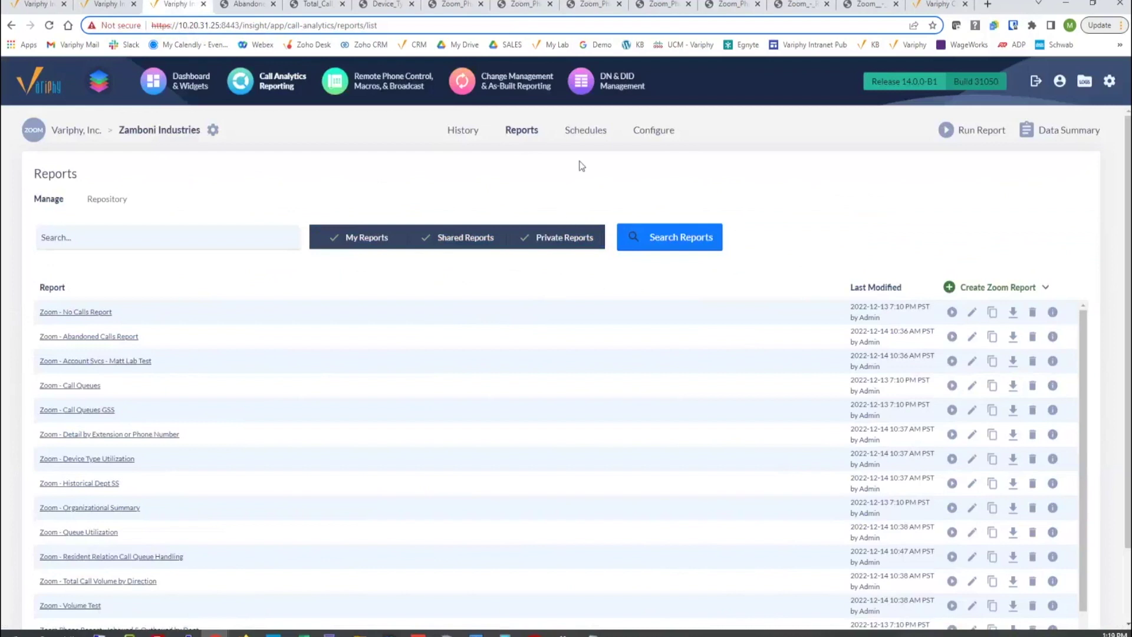
pyautogui.click(581, 131)
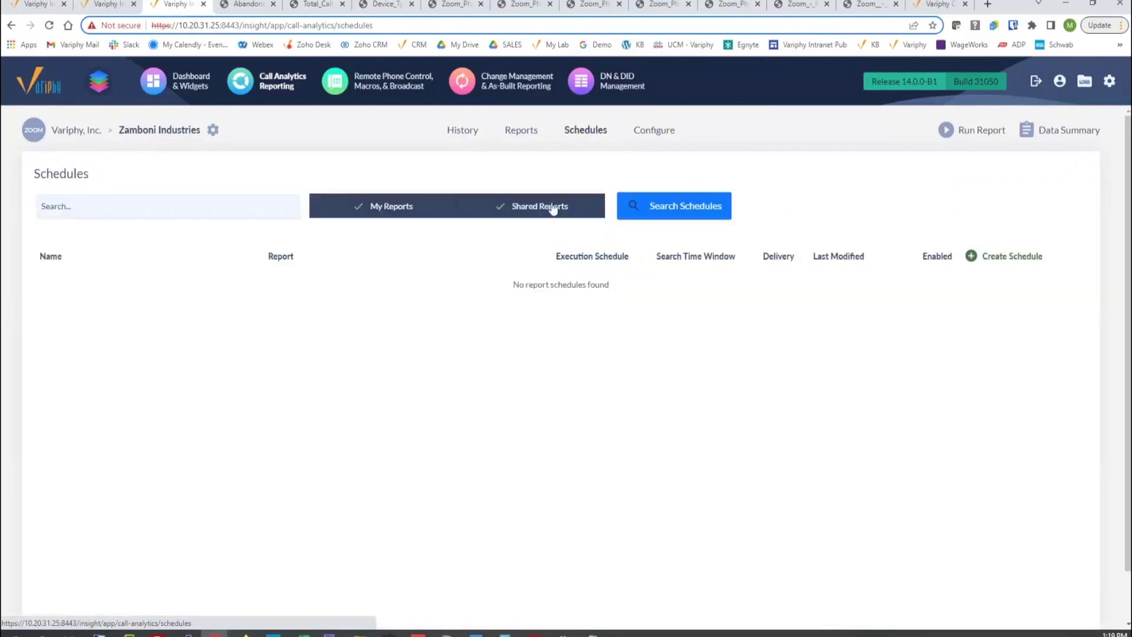
pyautogui.click(975, 263)
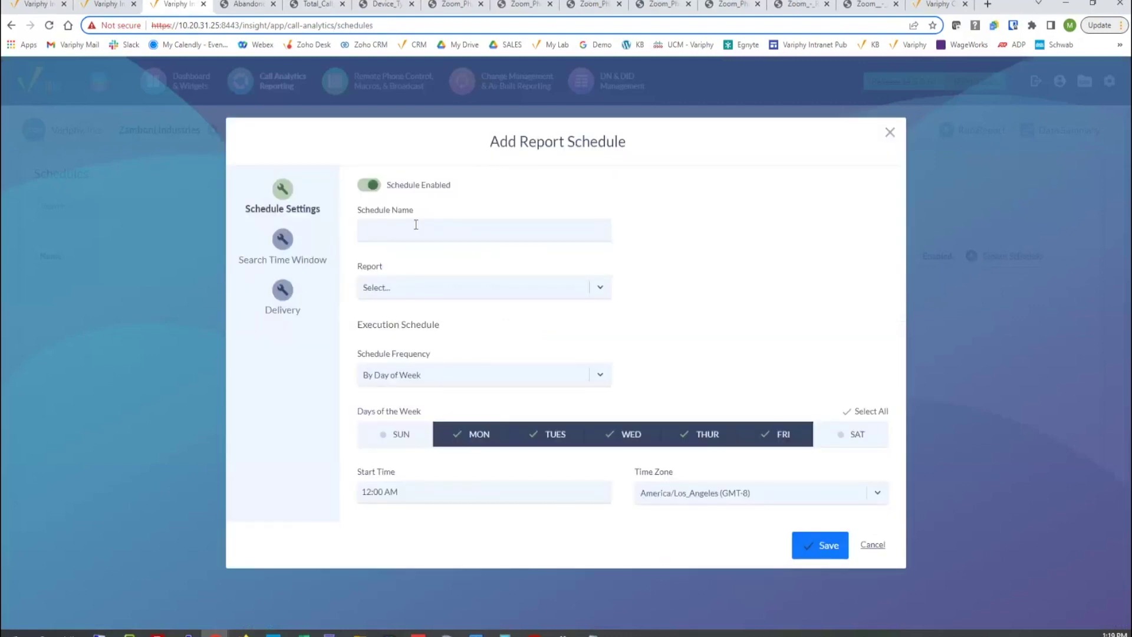
# - Look through the reports available for the new schedule and set its frequency to By Month
pyautogui.click(434, 292)
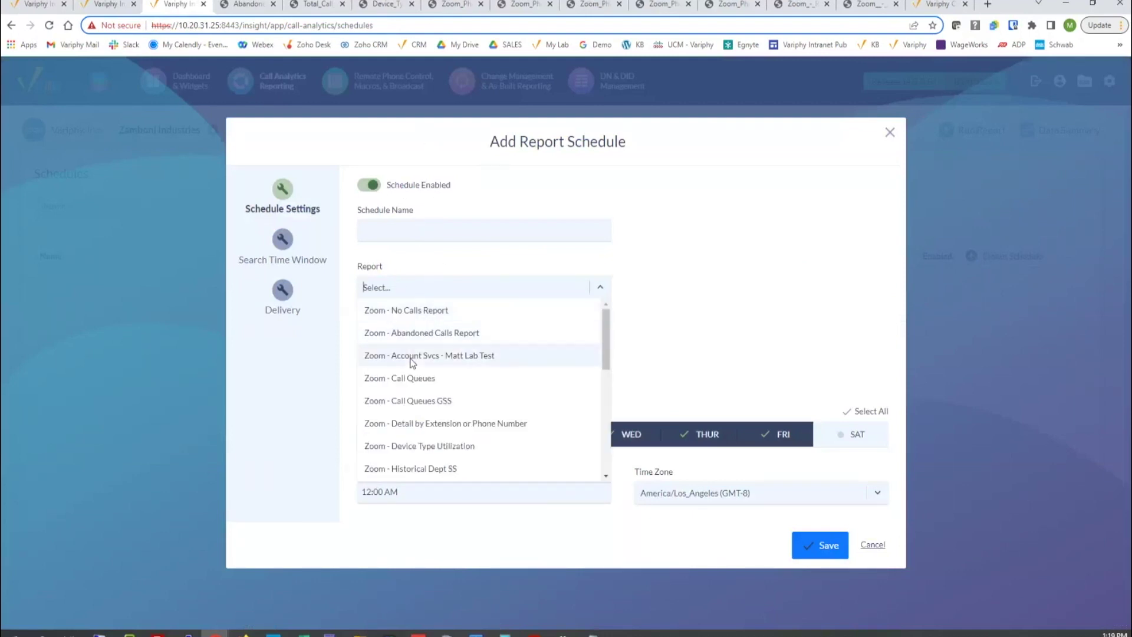
pyautogui.click(719, 285)
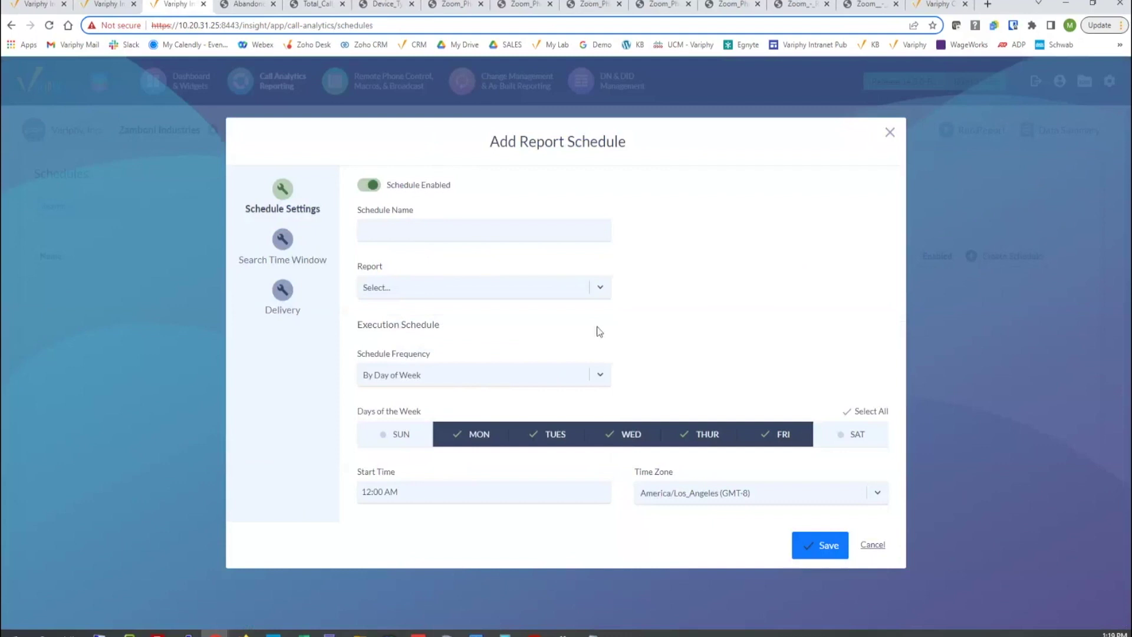
pyautogui.click(434, 378)
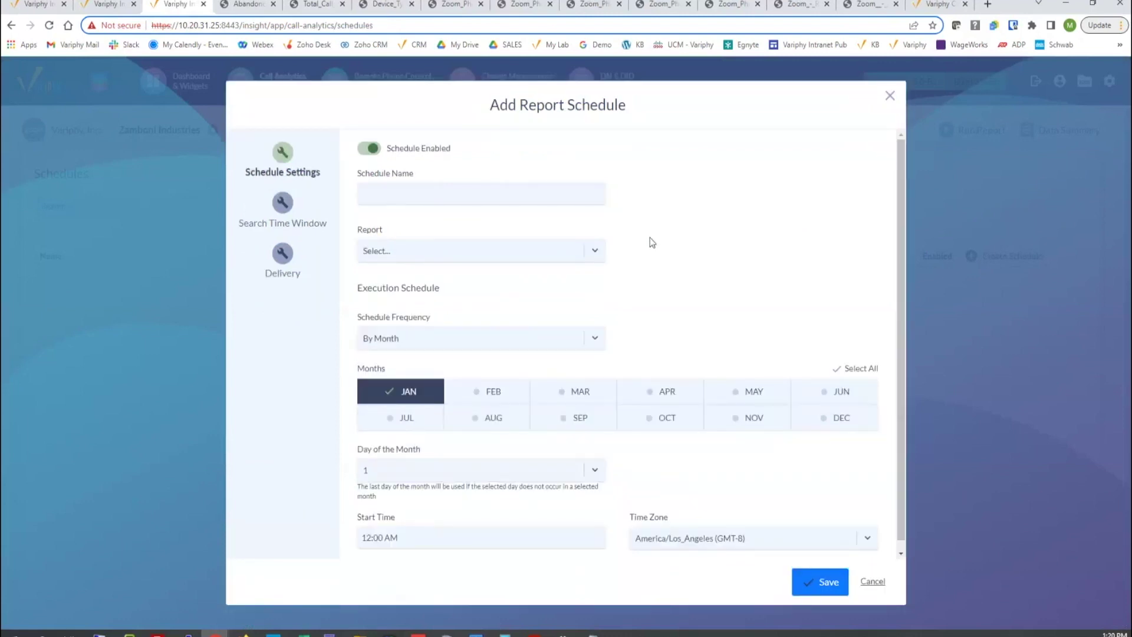
pyautogui.scroll(-1, 656, 237)
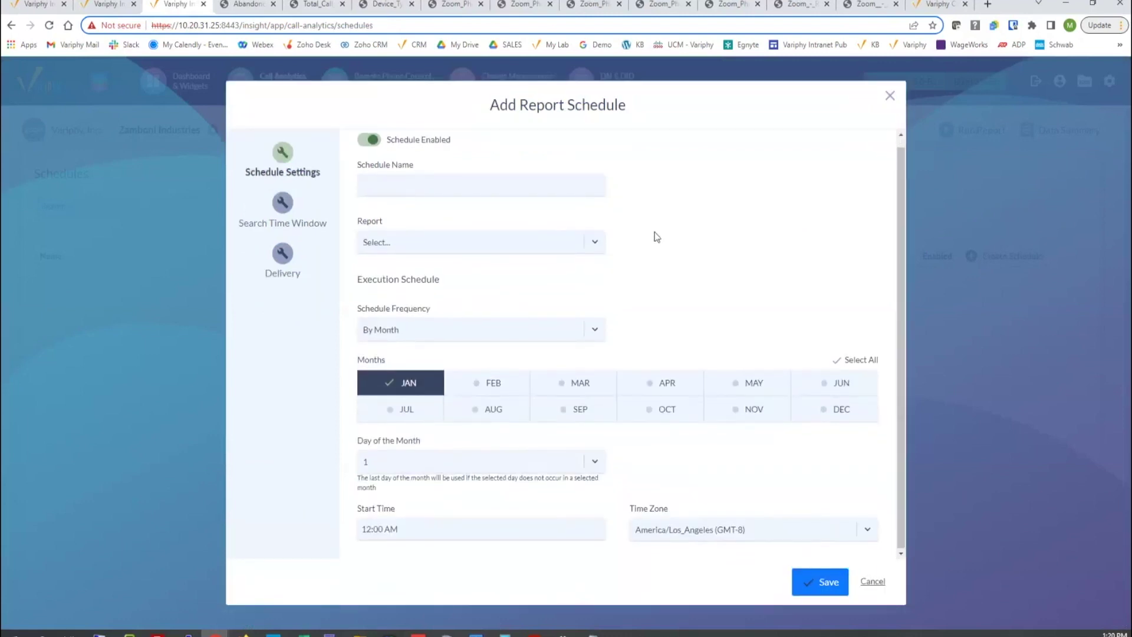
# - Examine the schedule's search time window settings and its date/time range choices
pyautogui.click(292, 219)
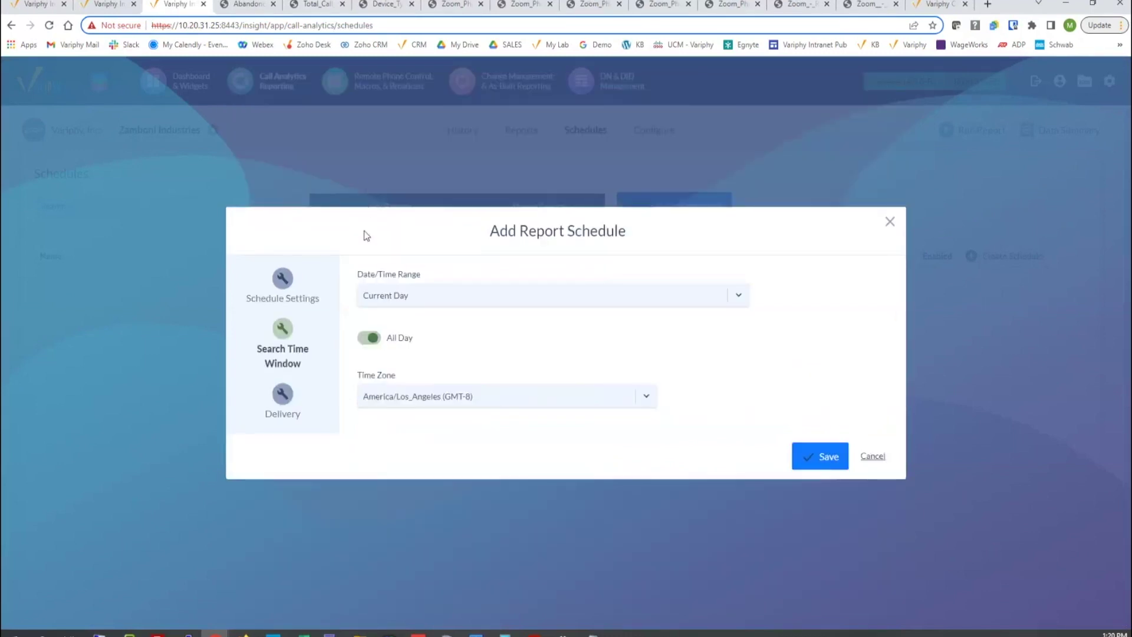
pyautogui.moveTo(358, 276); pyautogui.dragTo(425, 276)
pyautogui.click(419, 298)
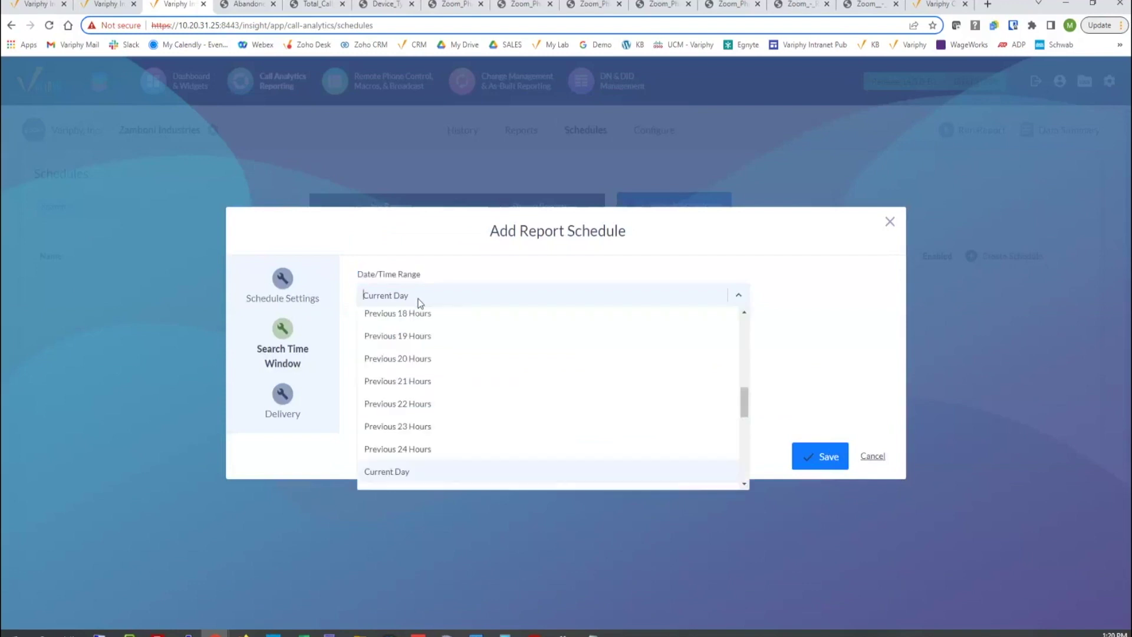
pyautogui.click(324, 291)
# - Review the schedule's delivery options, try Repository as the report delivery, and discard the new schedule
pyautogui.click(291, 400)
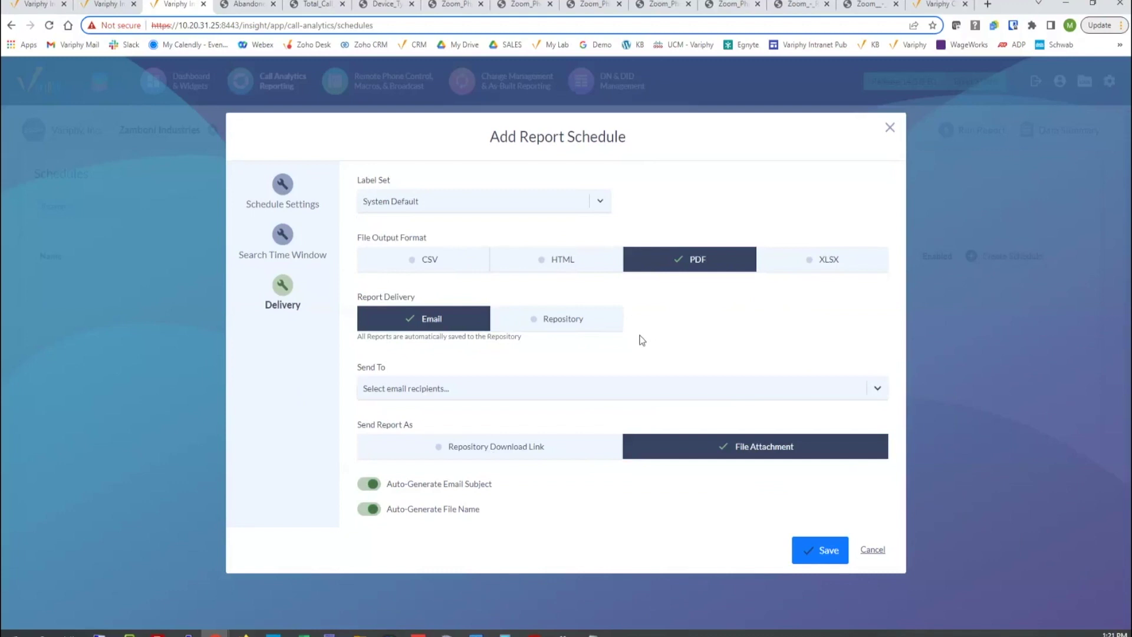
pyautogui.click(611, 326)
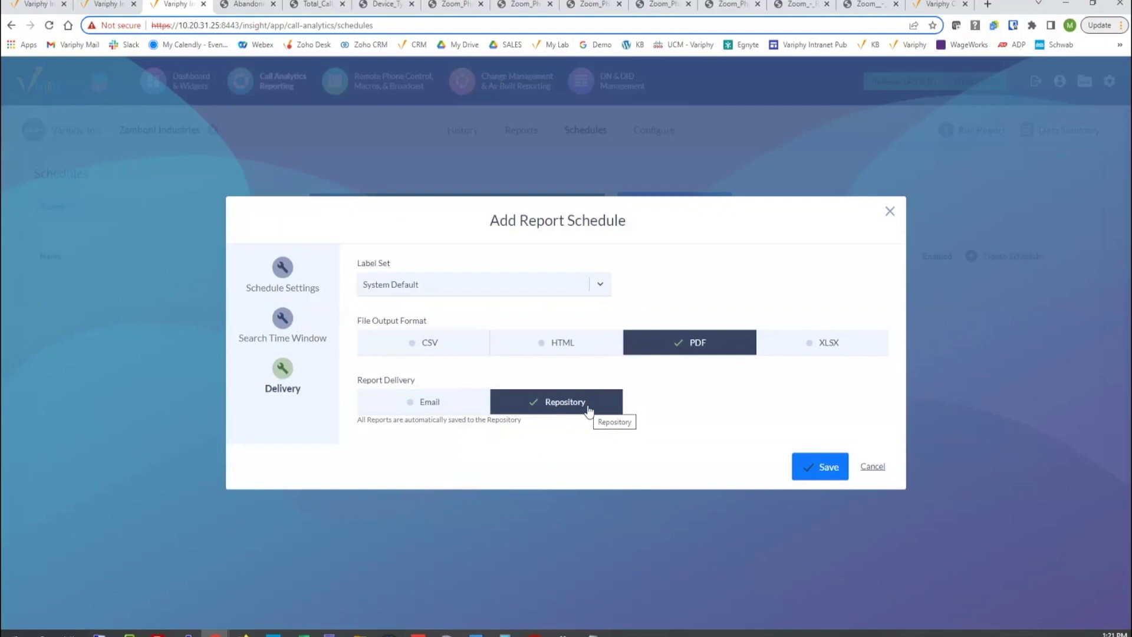
pyautogui.click(872, 467)
# - Open the report repository, look through the date/time range choices for its history, and close them without changes
pyautogui.click(520, 131)
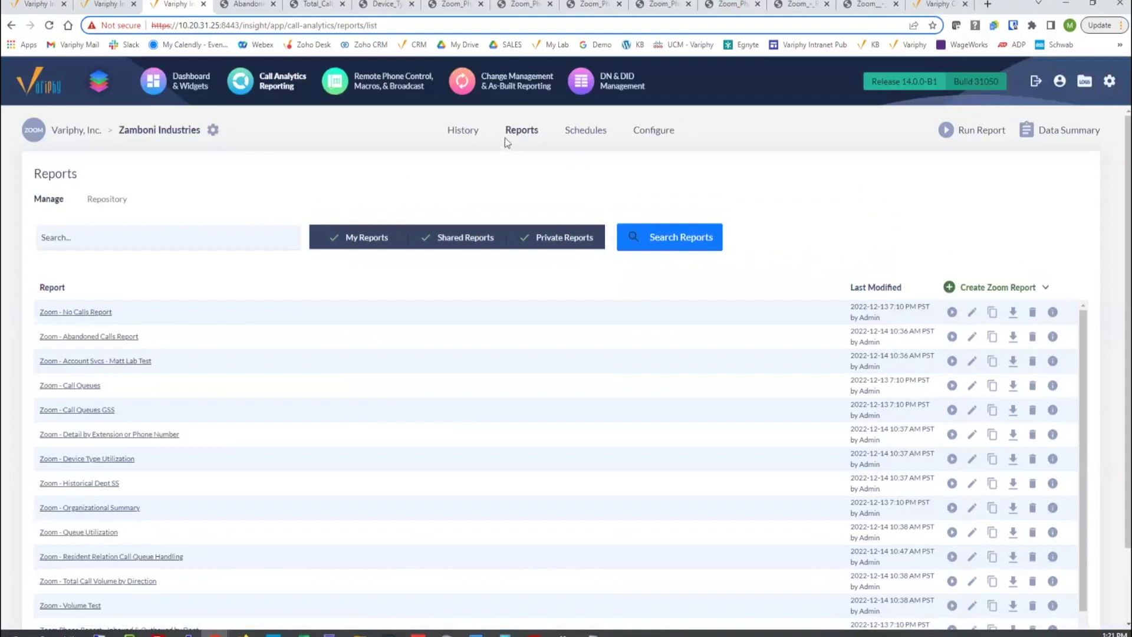
pyautogui.click(104, 202)
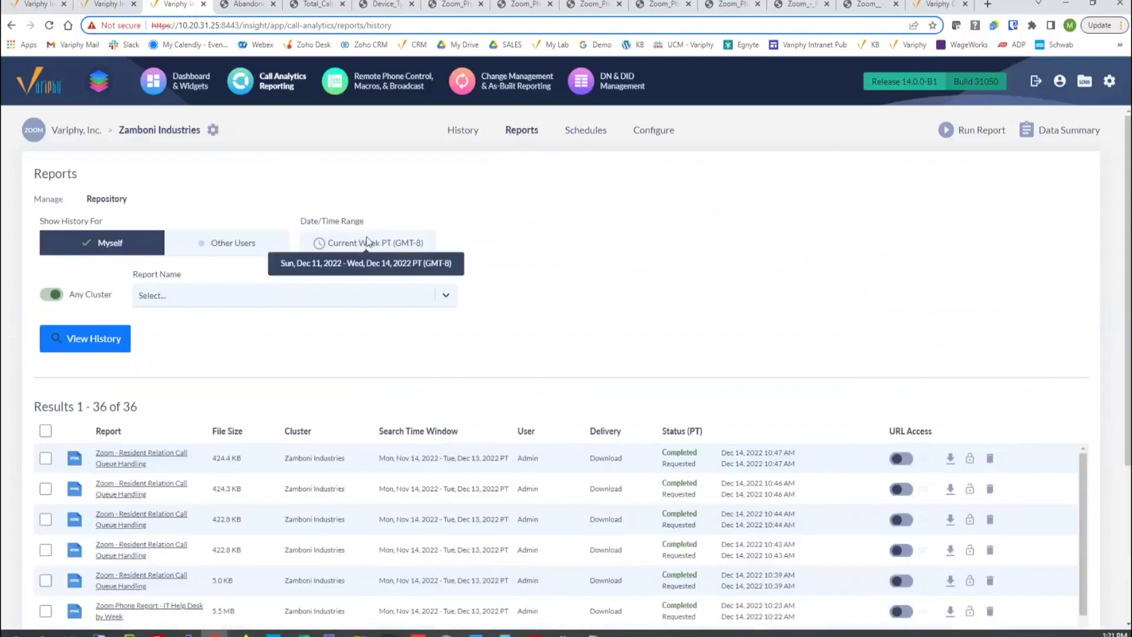
pyautogui.click(369, 242)
pyautogui.click(631, 278)
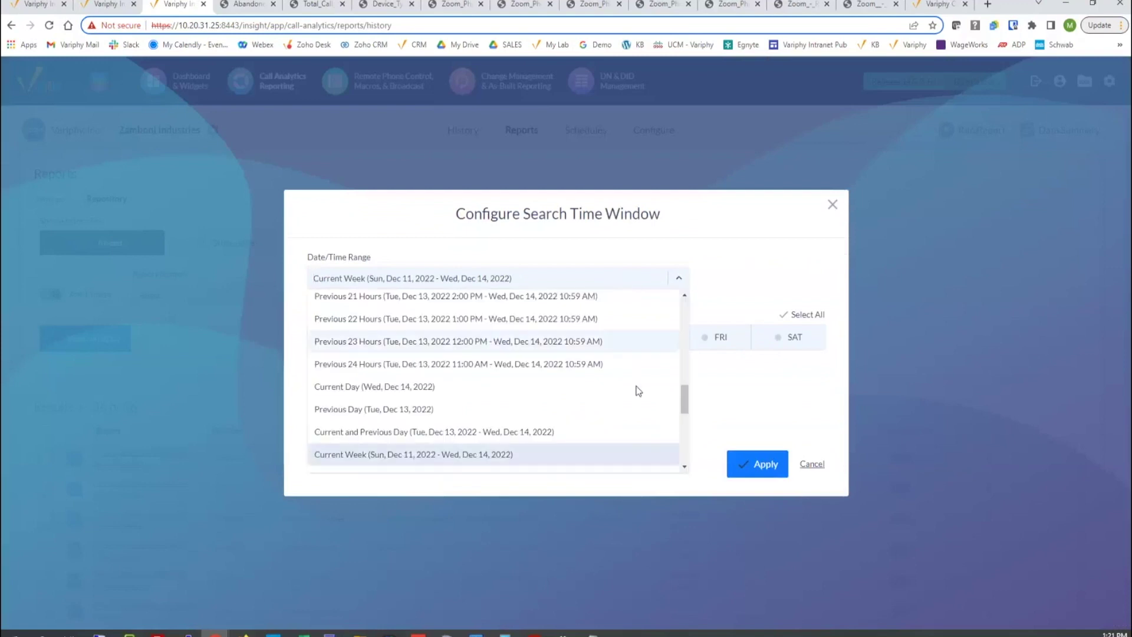
pyautogui.click(786, 222)
pyautogui.click(833, 206)
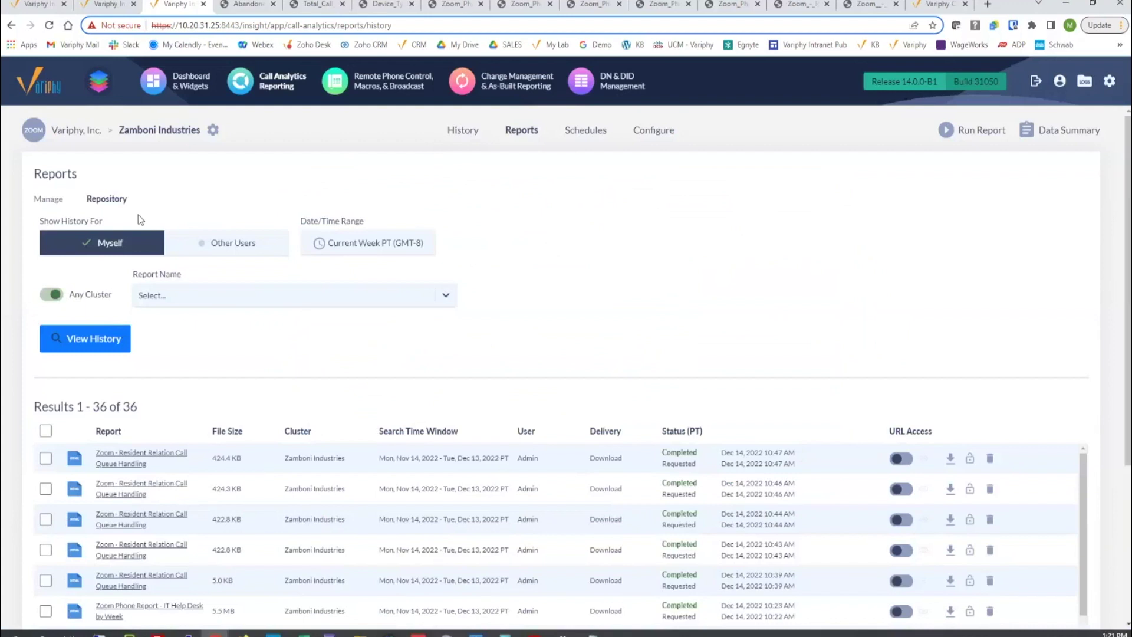
# - Look through the repository's report history and try the URL access switch on the newest Resident Relation Call Queue Handling report, leaving it off
pyautogui.scroll(-4, 565, 322)
pyautogui.scroll(-3, 579, 493)
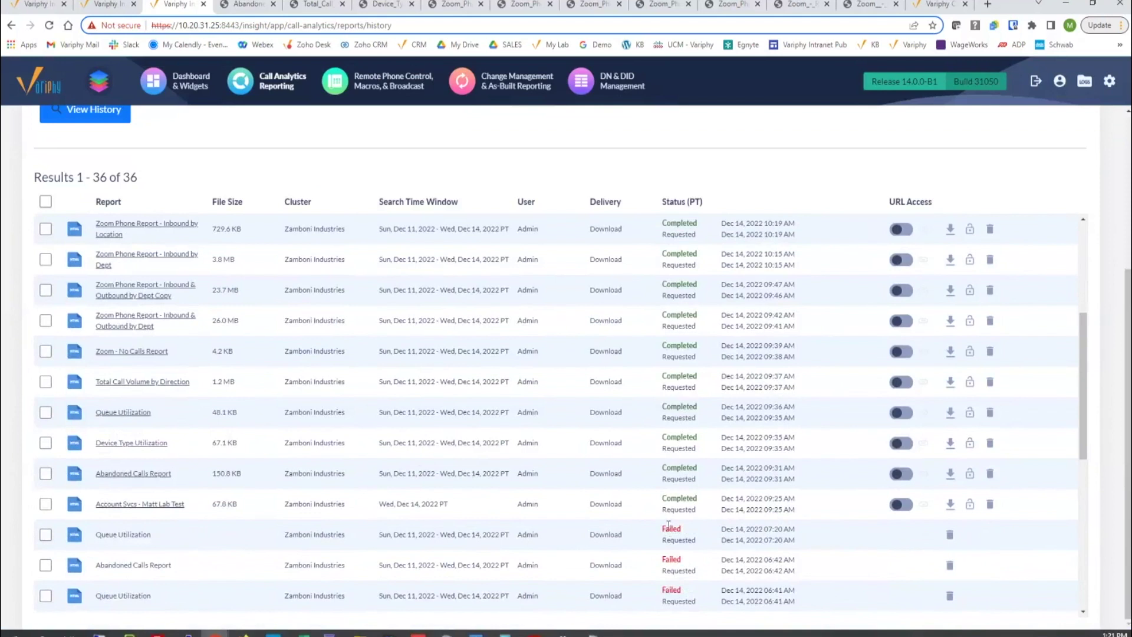
pyautogui.scroll(4, 671, 530)
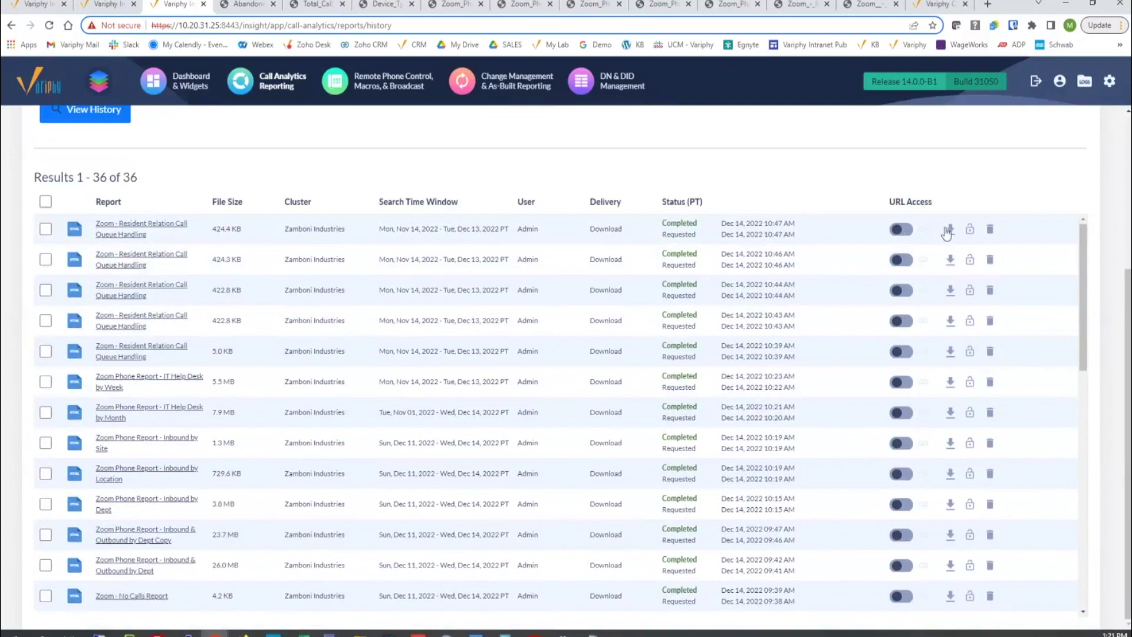
pyautogui.click(905, 230)
pyautogui.click(901, 230)
pyautogui.scroll(4, 755, 210)
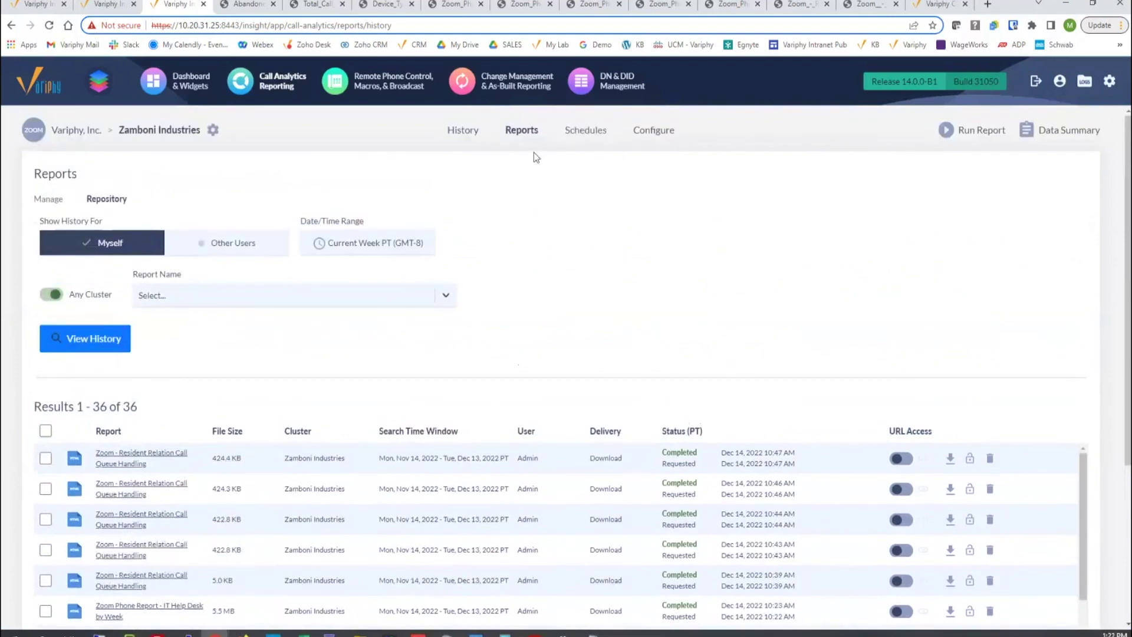
# - Examine the Inbound by Site report's search criteria summary, called site summary, hourly call volume chart and concurrent call activity
pyautogui.click(596, 6)
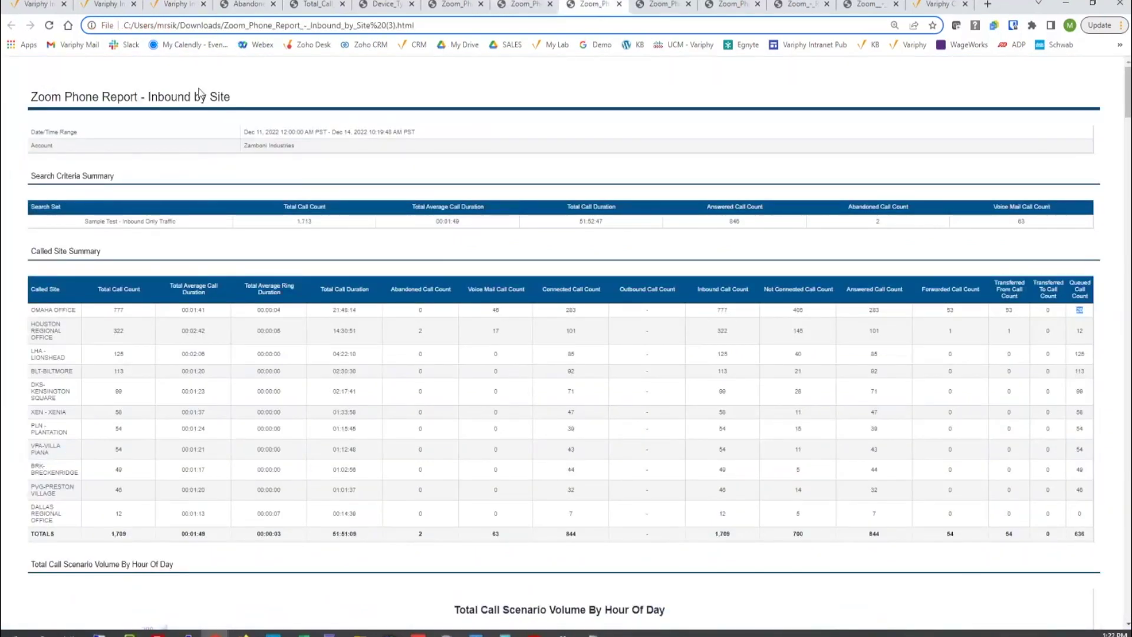
pyautogui.moveTo(210, 97); pyautogui.dragTo(235, 103)
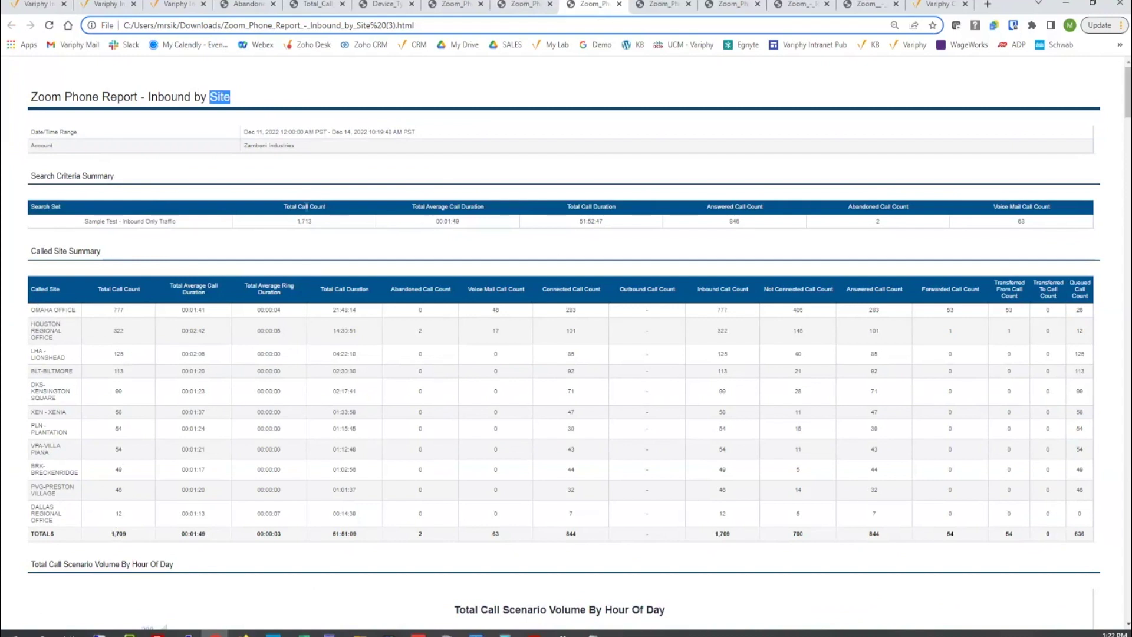
pyautogui.moveTo(289, 219); pyautogui.dragTo(835, 242)
pyautogui.scroll(-1, 283, 180)
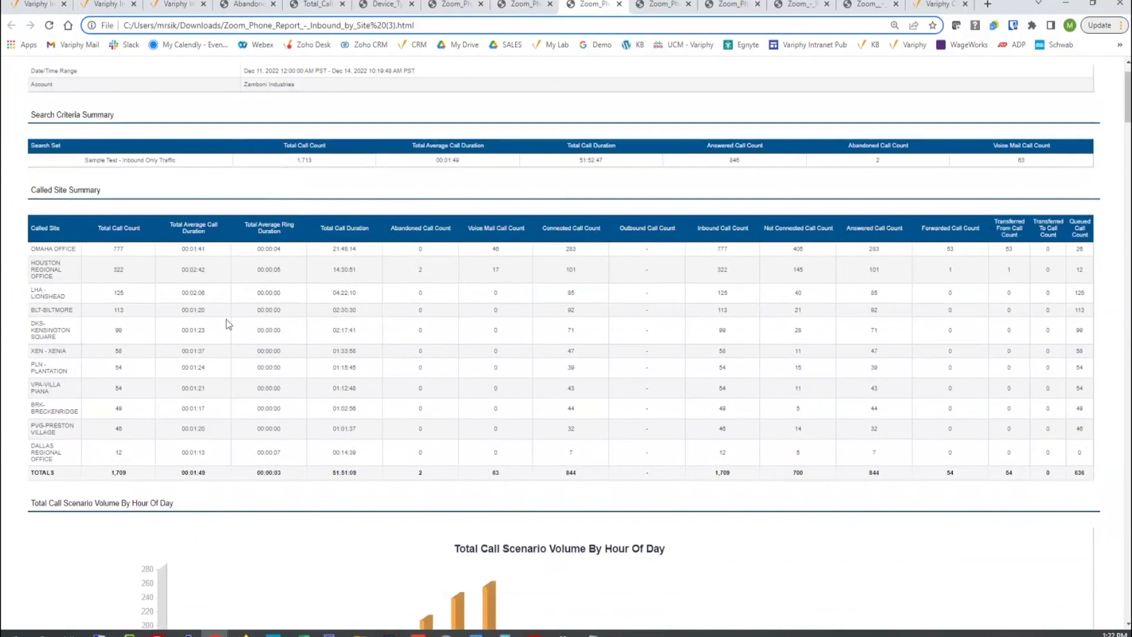
pyautogui.scroll(-5, 227, 323)
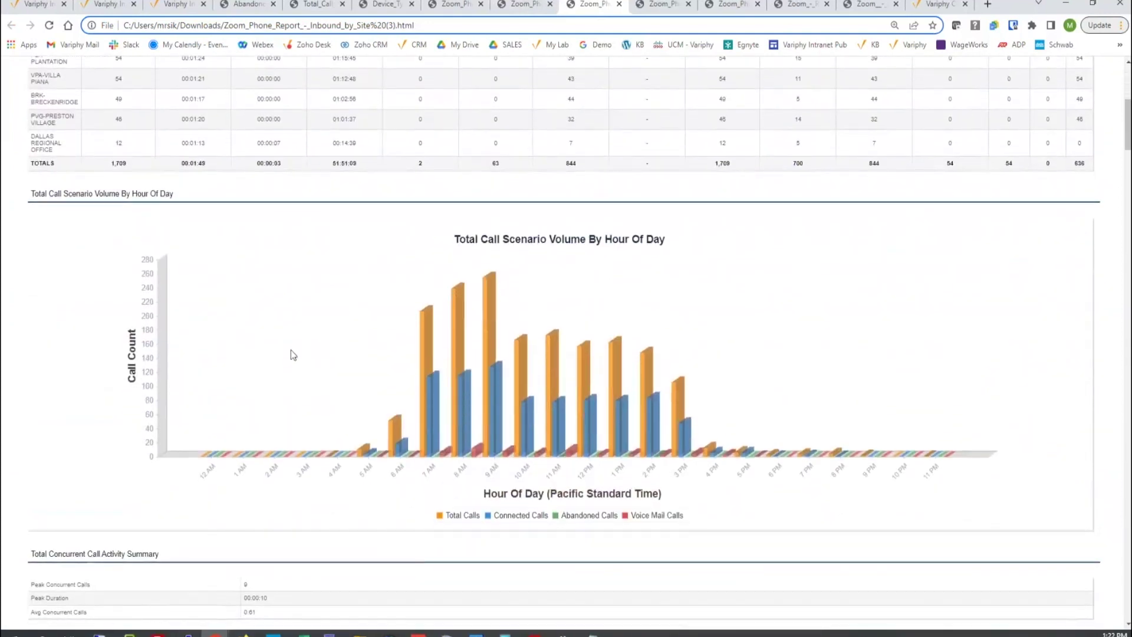
pyautogui.scroll(-3, 291, 352)
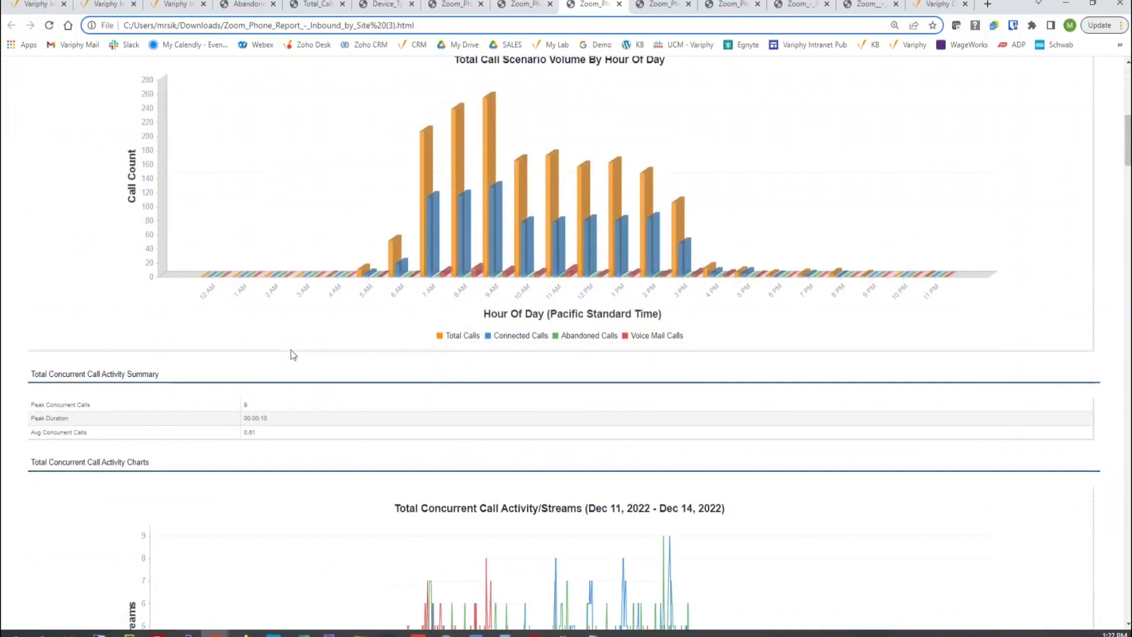
pyautogui.scroll(-2, 285, 358)
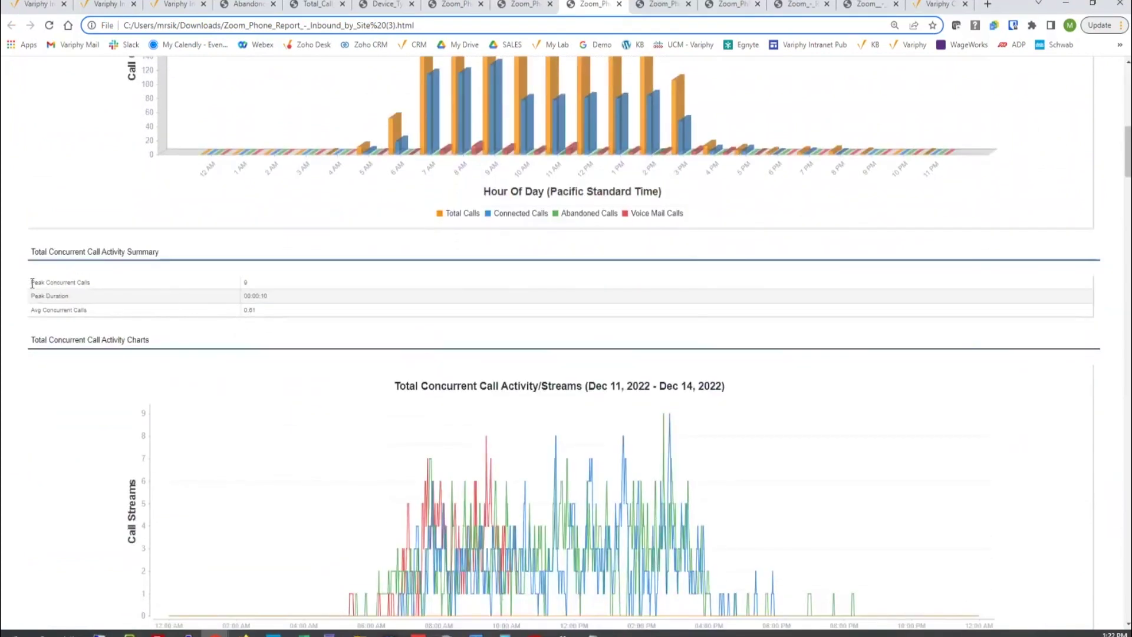
pyautogui.moveTo(32, 283); pyautogui.dragTo(96, 287)
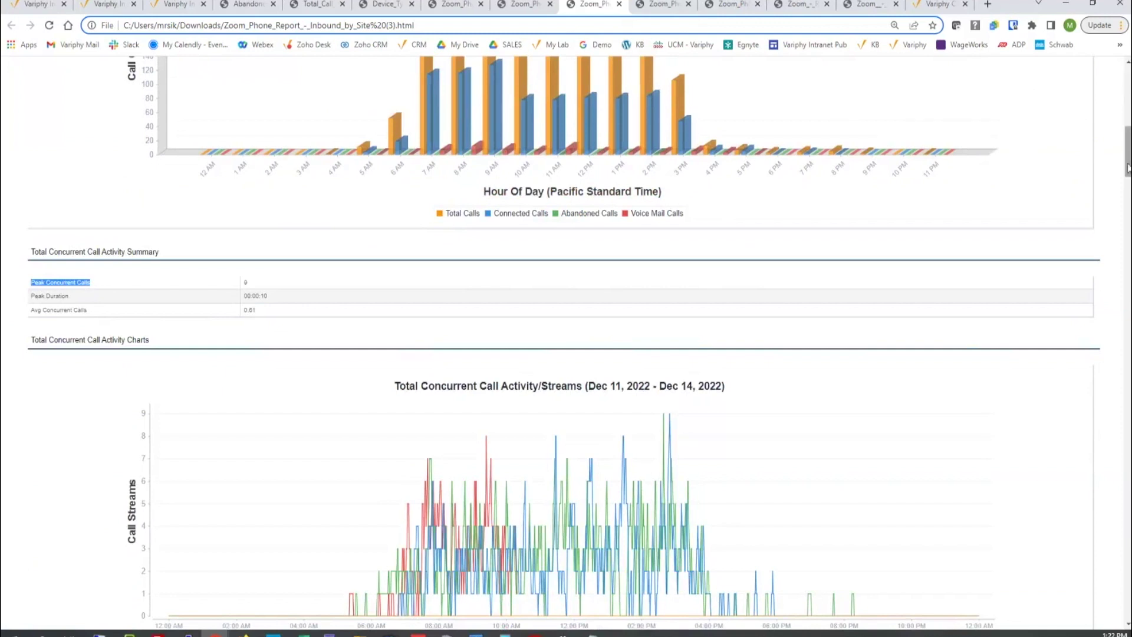
pyautogui.moveTo(1128, 165); pyautogui.dragTo(1128, 89)
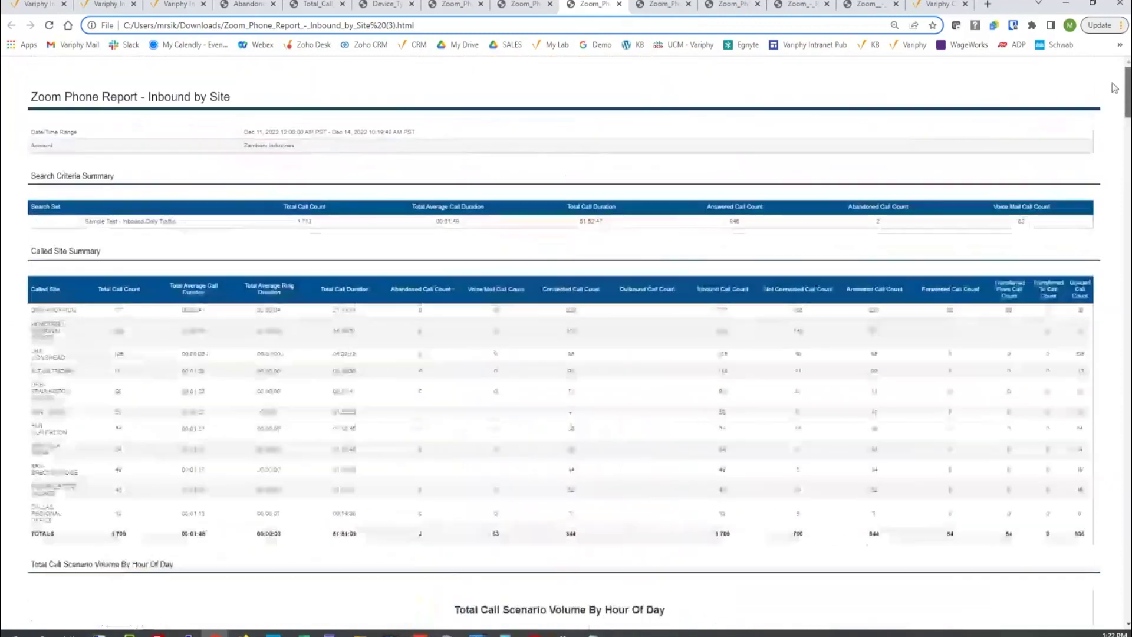
# - Examine the Agent and Device Type Summary in the IT Help Desk by Week report and view the by Month version
pyautogui.click(656, 5)
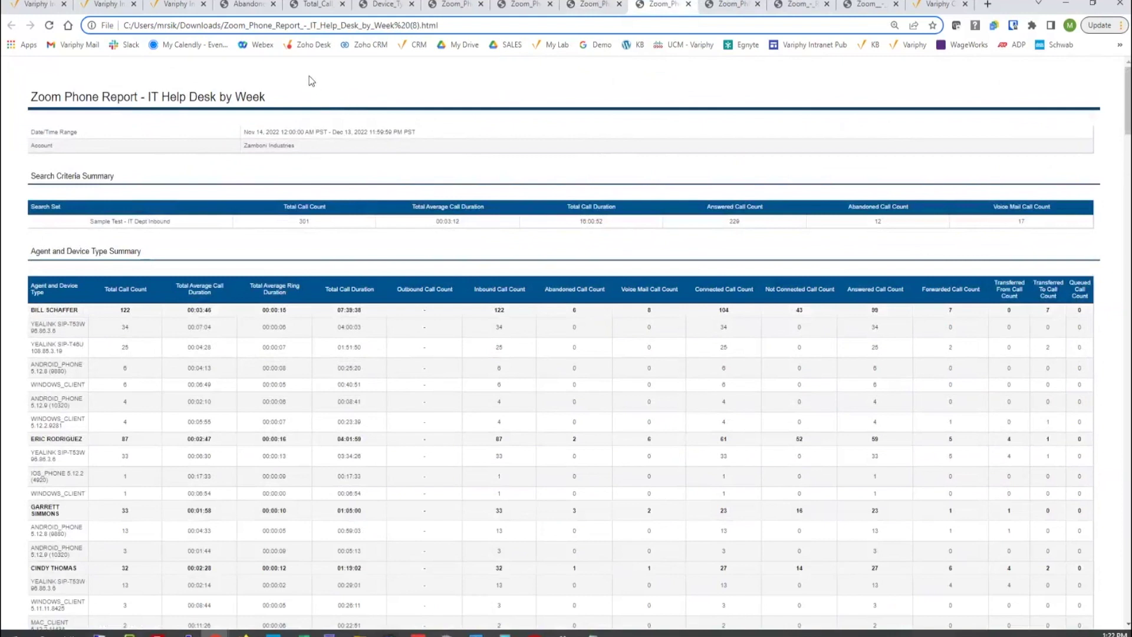
pyautogui.doubleClick(153, 97)
pyautogui.moveTo(206, 94); pyautogui.dragTo(211, 96)
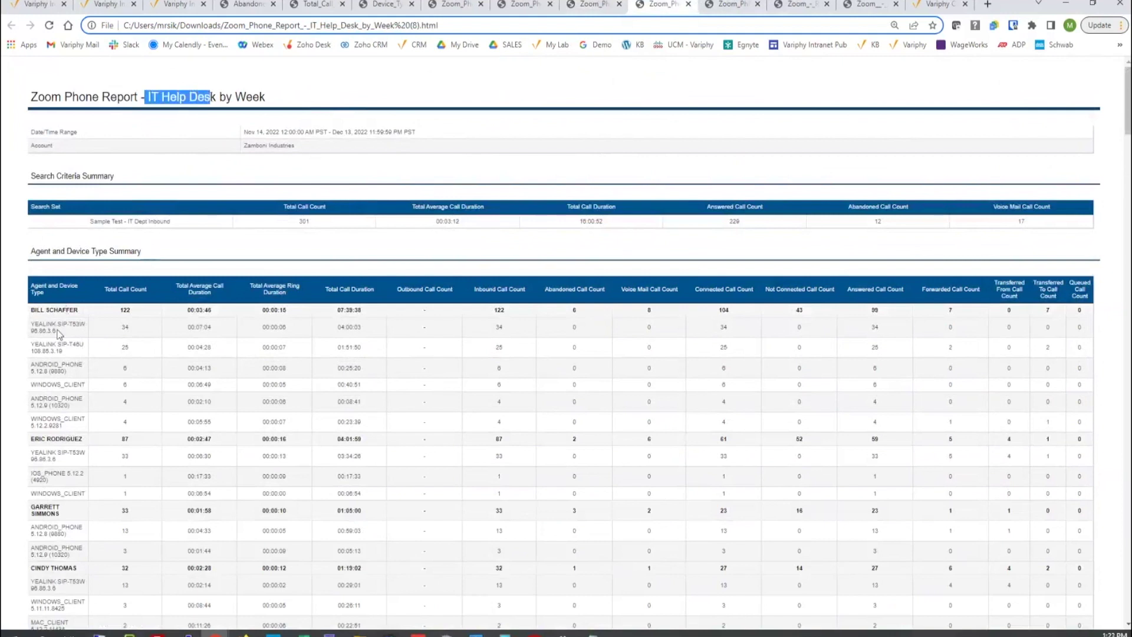
pyautogui.hotkey('ctrl', '+')
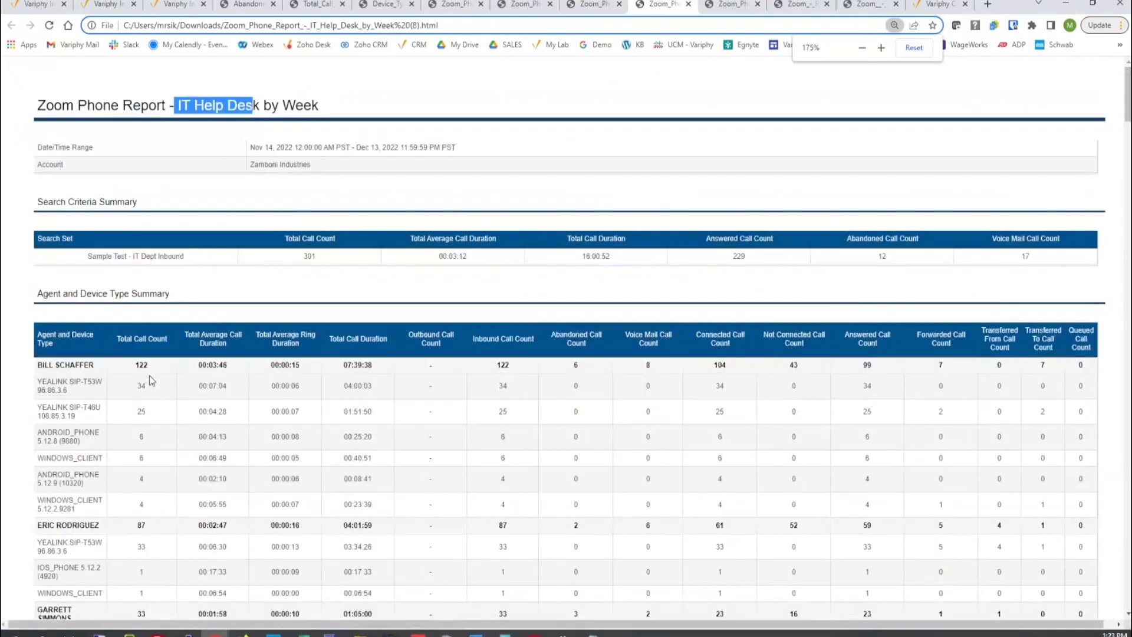
pyautogui.hotkey('ctrl', '+')
pyautogui.hotkey('ctrl', '+')
pyautogui.scroll(-2, 163, 405)
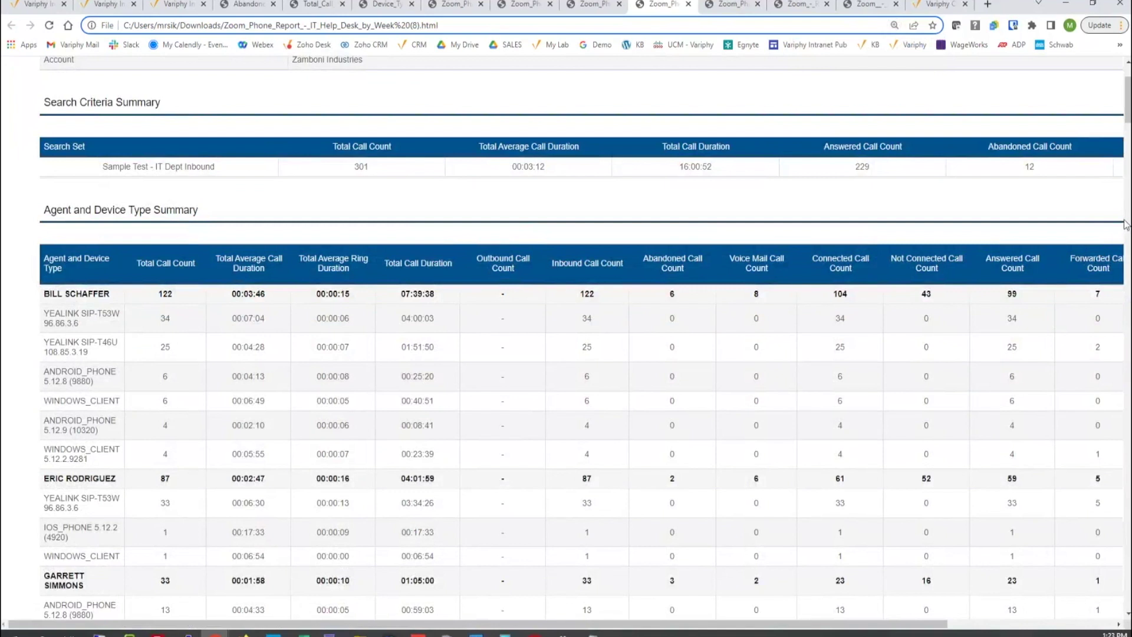
pyautogui.hotkey('ctrl', '-')
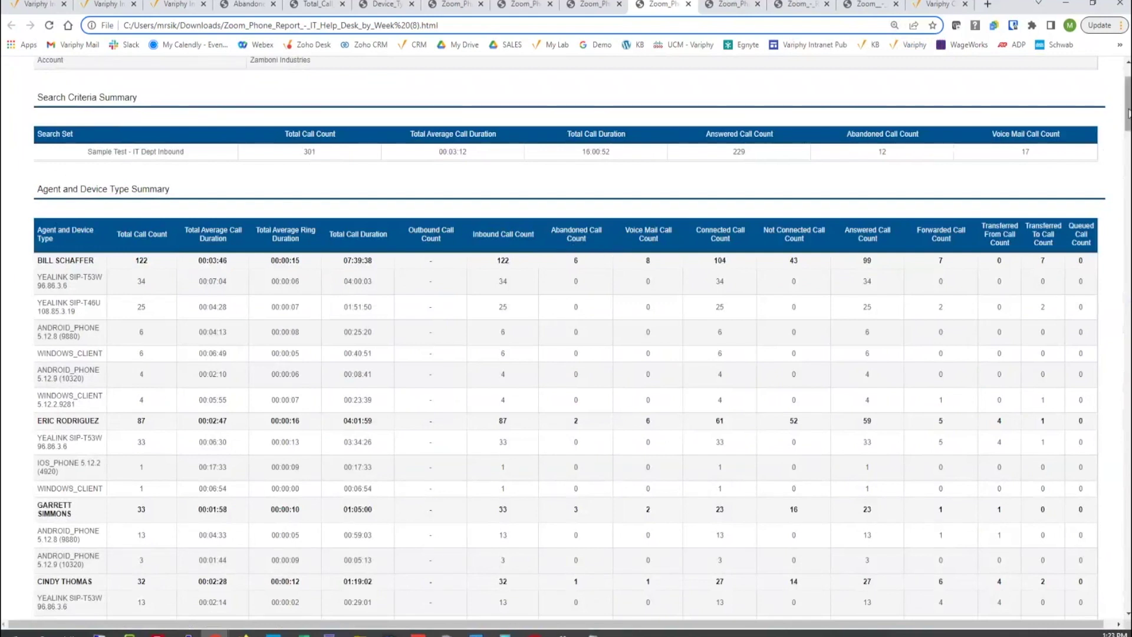
pyautogui.scroll(2, 1128, 112)
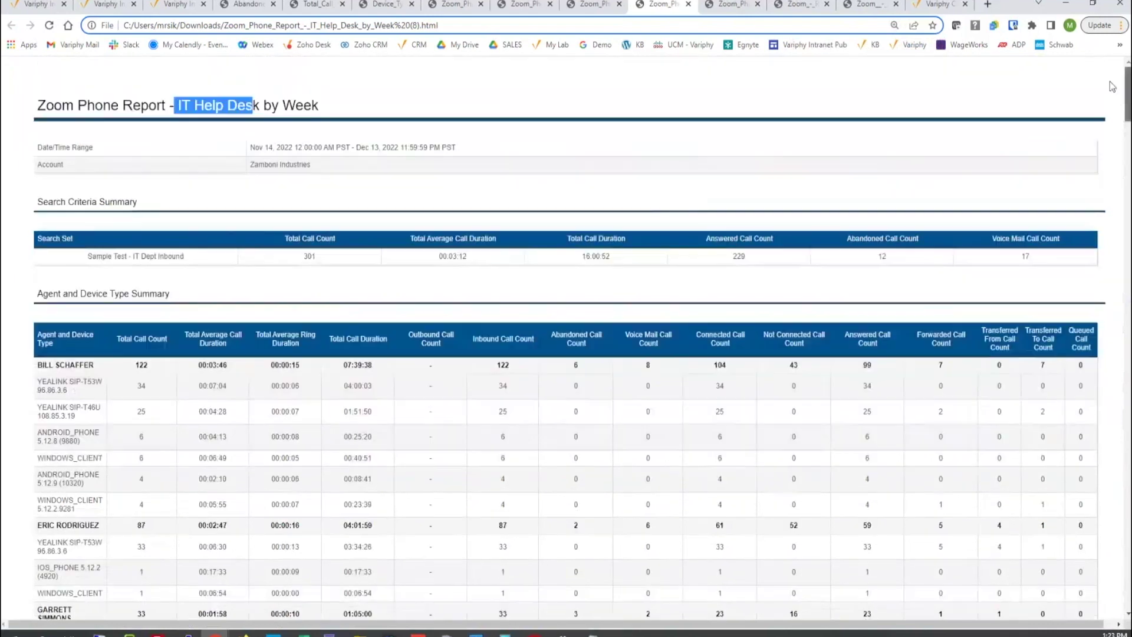
pyautogui.click(741, 6)
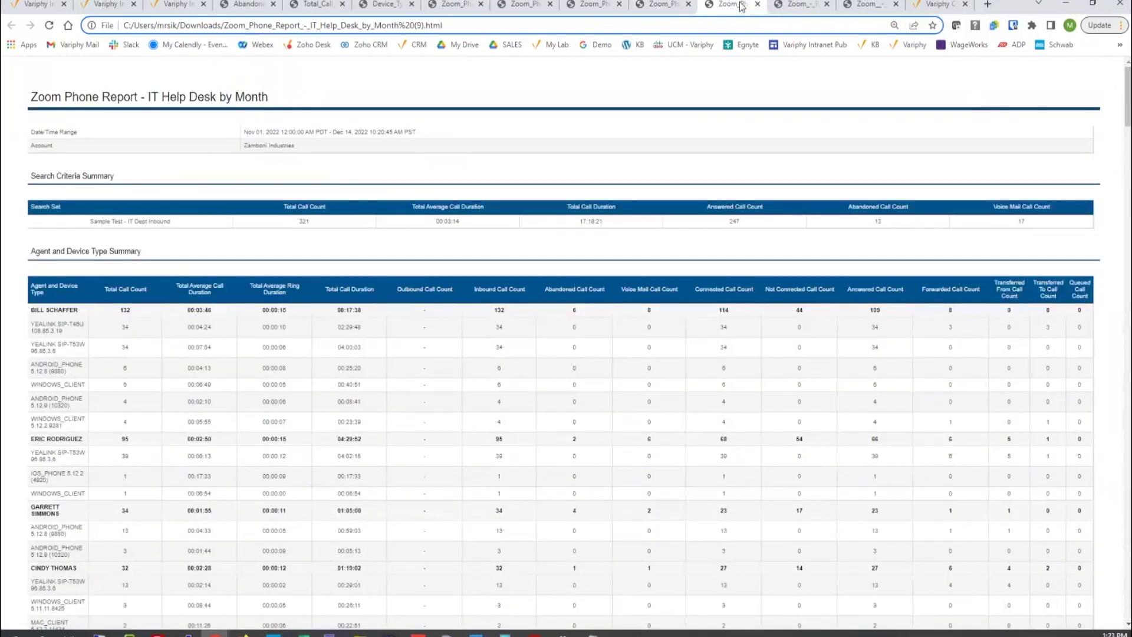
# - Open the Resident Relation Call Queue Handling report enlarged and examine its Agent Summary and abandoned and voice mail figures
pyautogui.click(793, 5)
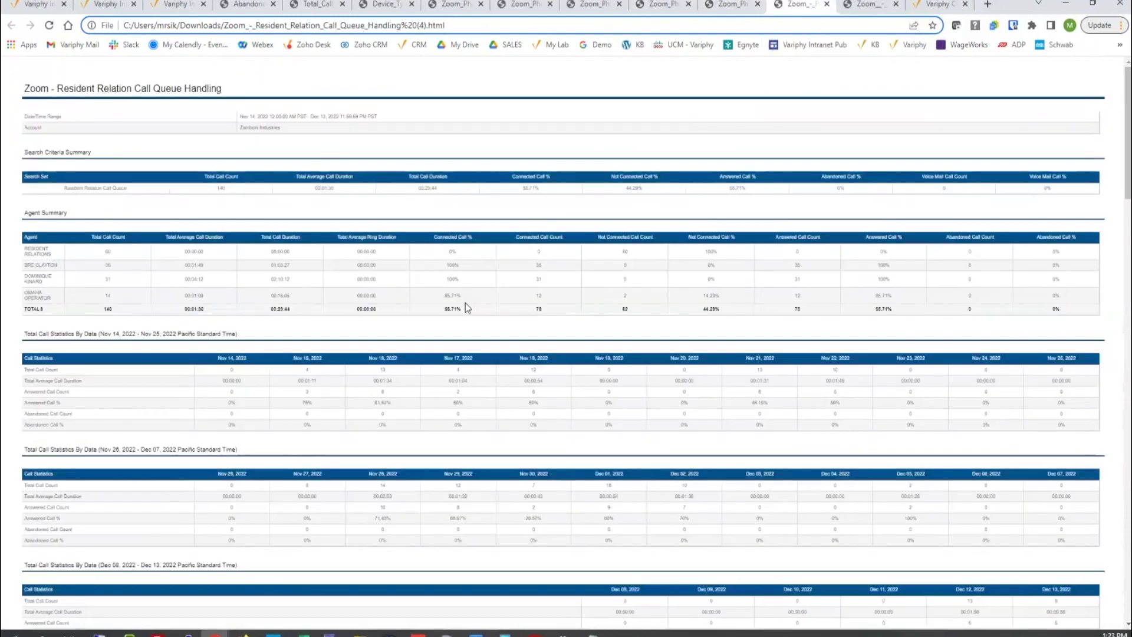
pyautogui.hotkey('ctrl', '+')
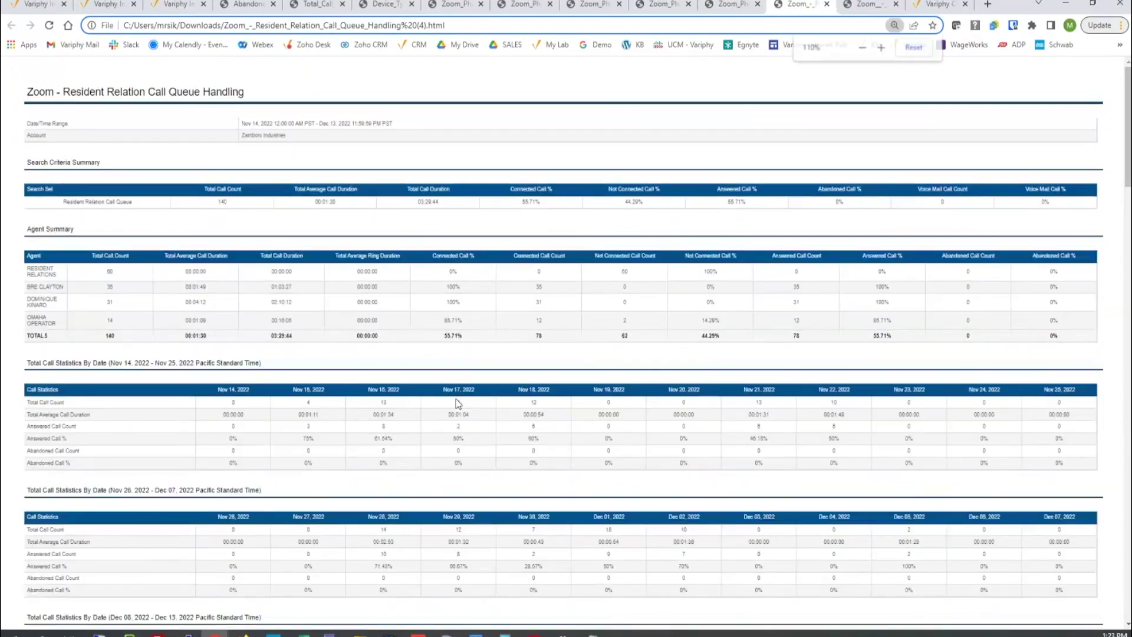
pyautogui.hotkey('ctrl', '+')
pyautogui.hotkey('ctrl', '+')
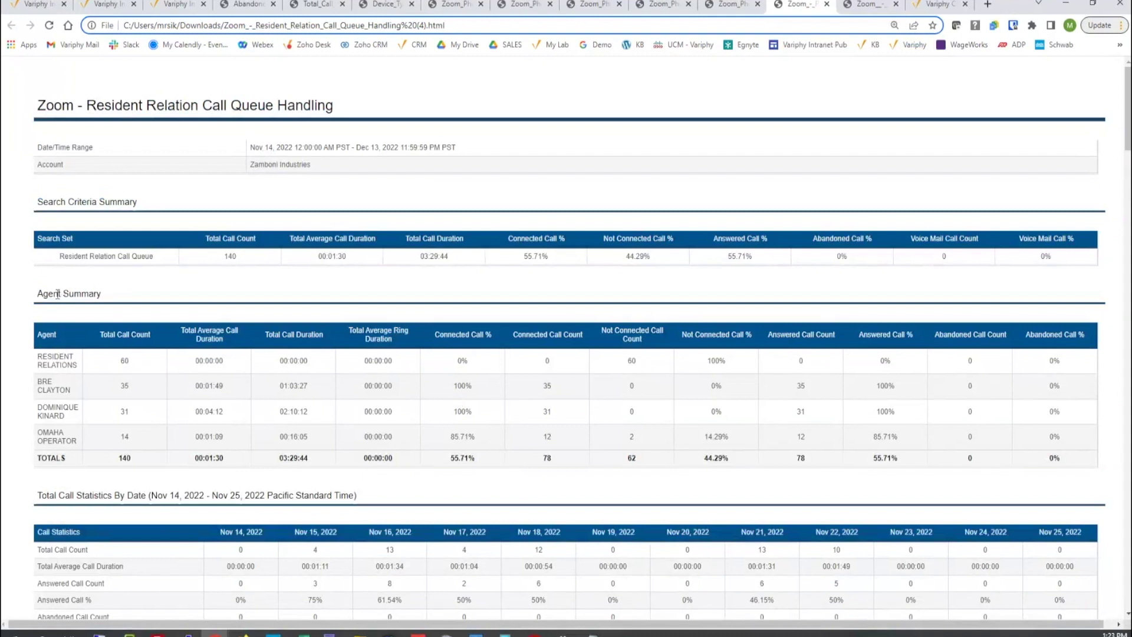
pyautogui.moveTo(38, 356); pyautogui.dragTo(77, 375)
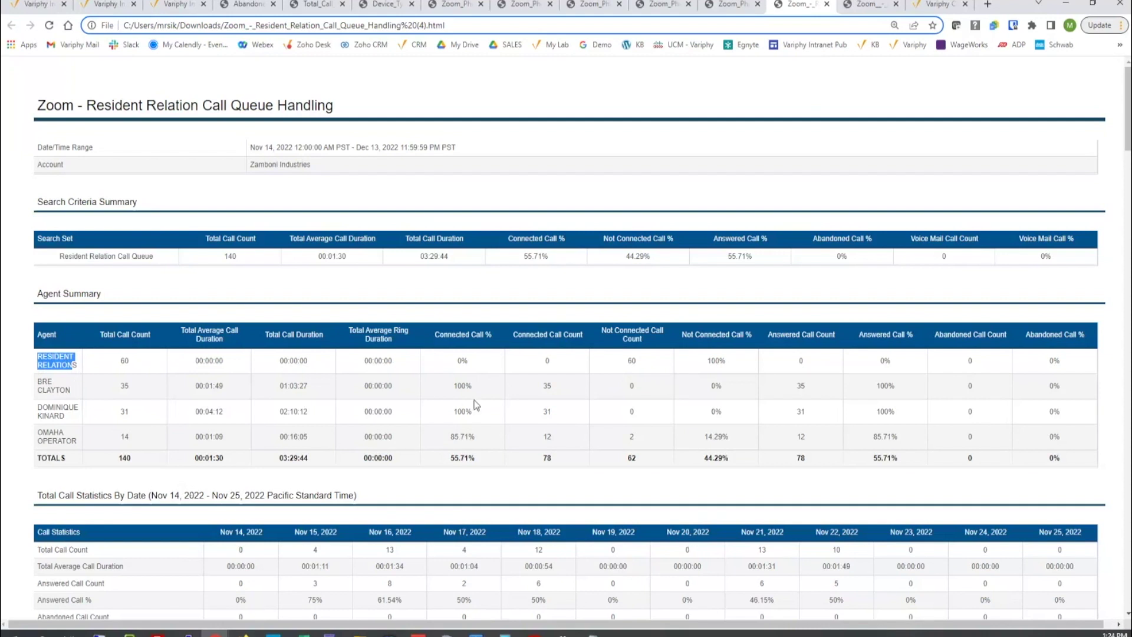
pyautogui.moveTo(833, 258); pyautogui.dragTo(1071, 255)
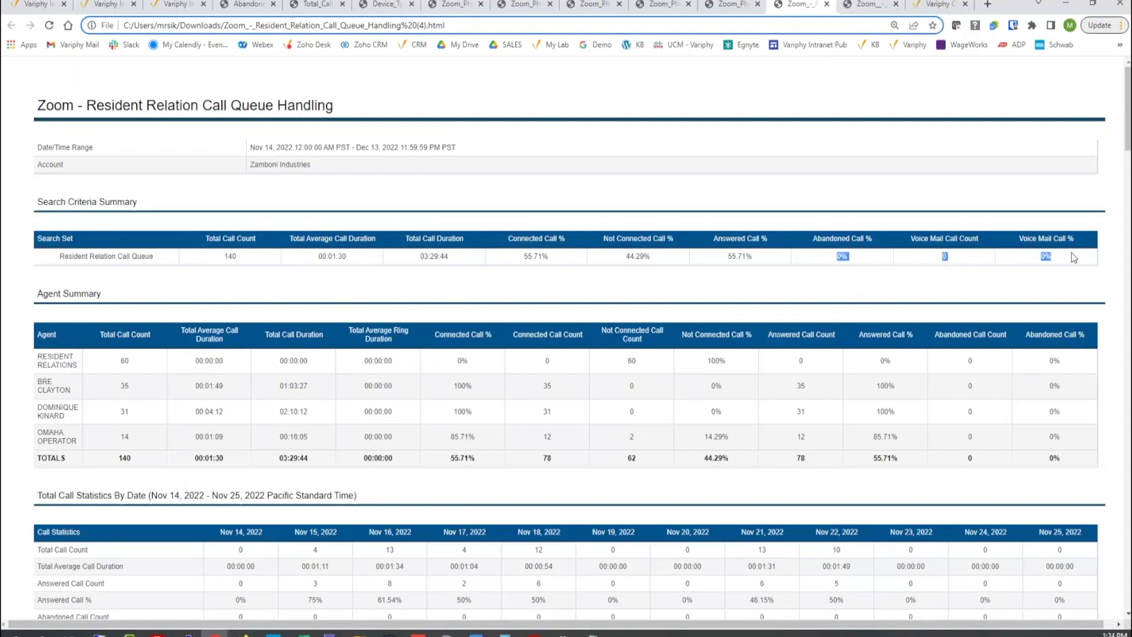
pyautogui.click(976, 292)
# - Review the call queue report's total call statistics by date, volume chart and agent statistics by date, returning to its beginning
pyautogui.scroll(-4, 346, 268)
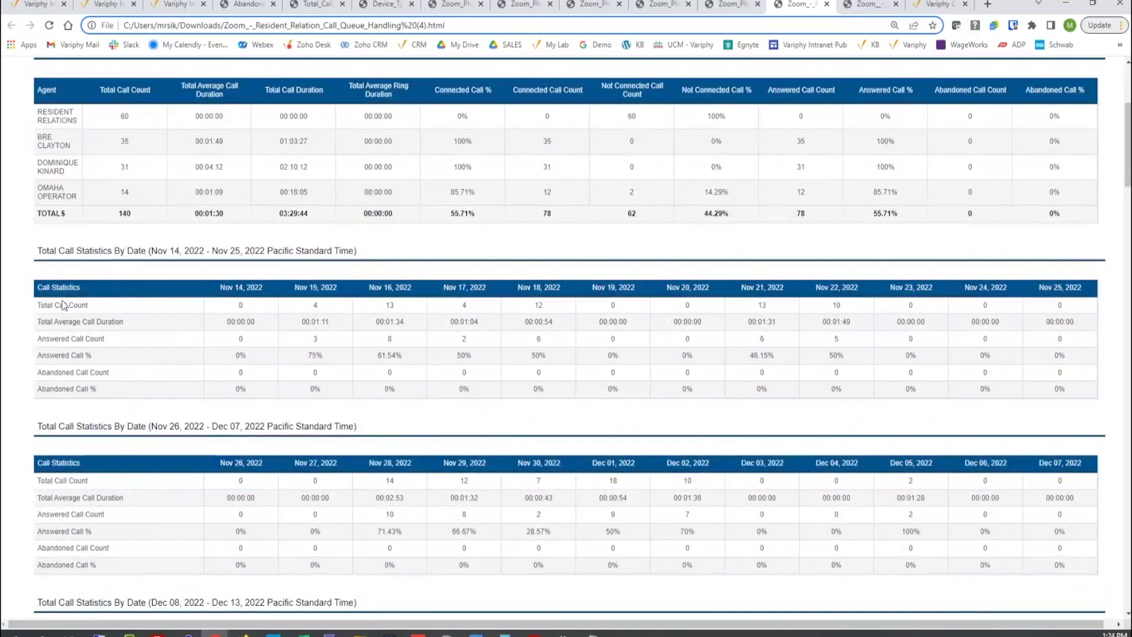
pyautogui.scroll(-1, 61, 305)
pyautogui.scroll(-4, 63, 304)
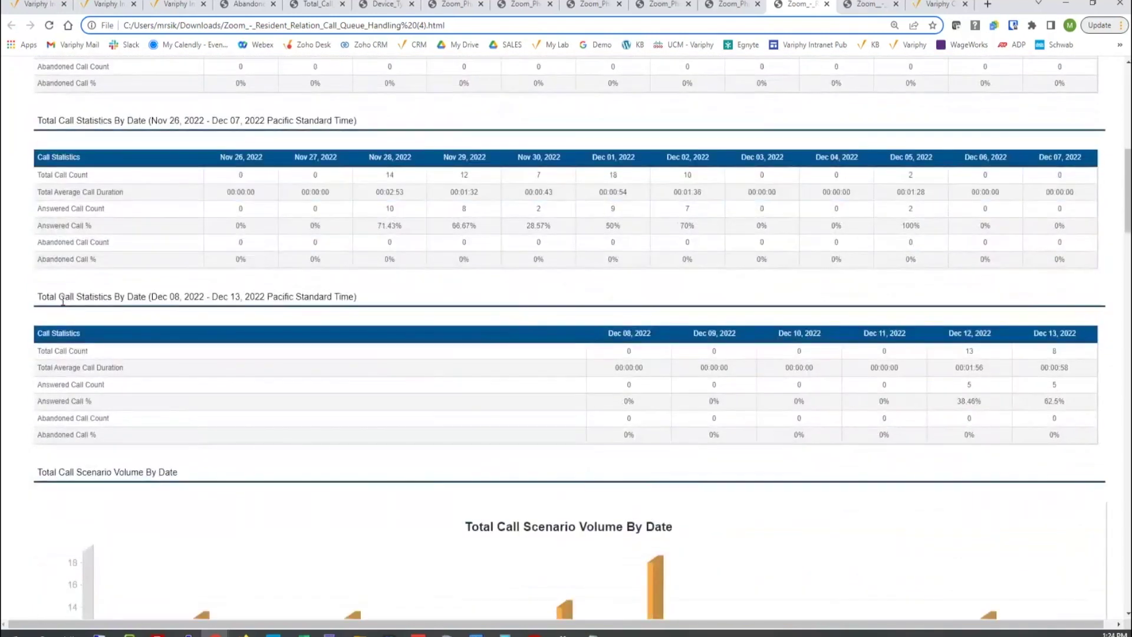
pyautogui.scroll(-3, 63, 302)
pyautogui.scroll(-8, 62, 301)
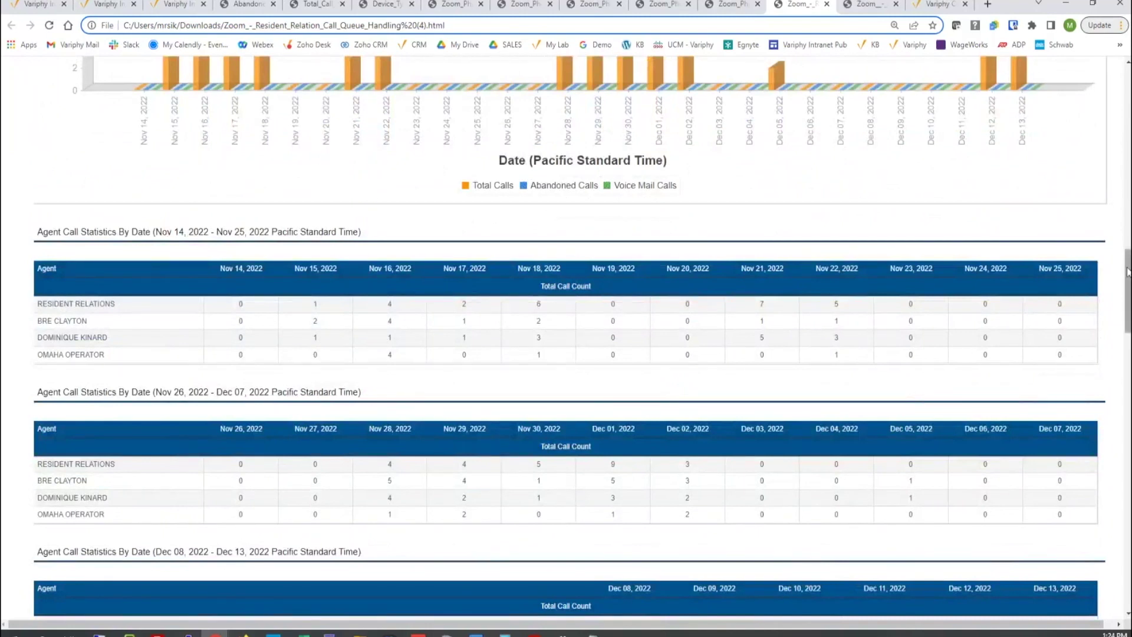
pyautogui.moveTo(1127, 271); pyautogui.dragTo(960, 59)
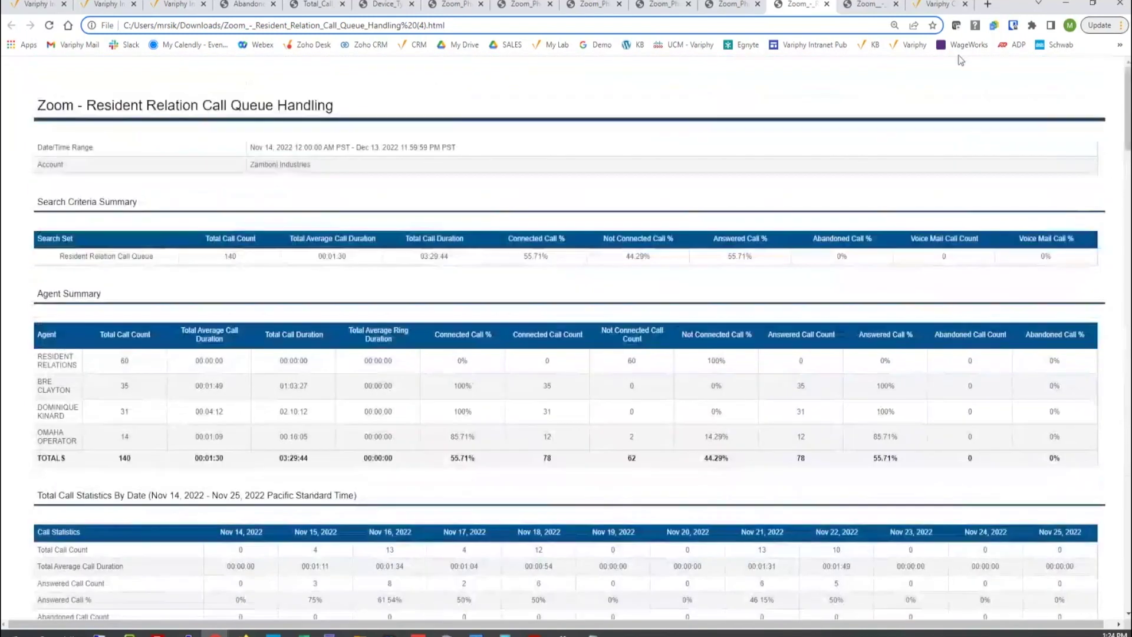
# - Open the No Calls Report enlarged and examine its departments, party names and date/time range
pyautogui.click(863, 7)
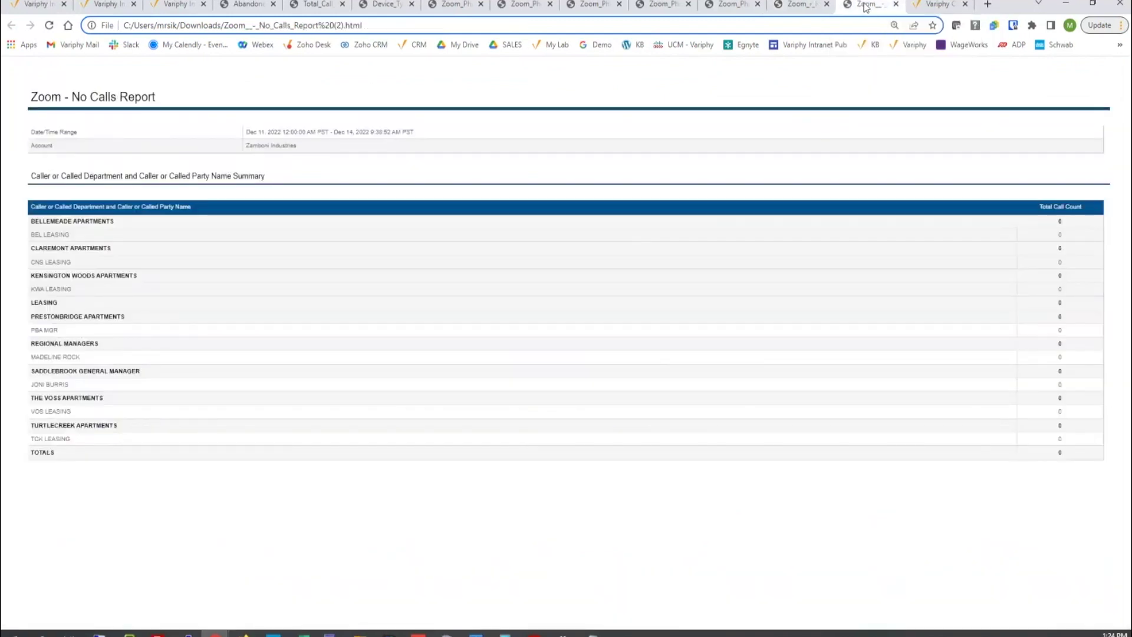
pyautogui.keyDown('ctrl'); pyautogui.scroll(5, 417, 523); pyautogui.keyUp('ctrl')
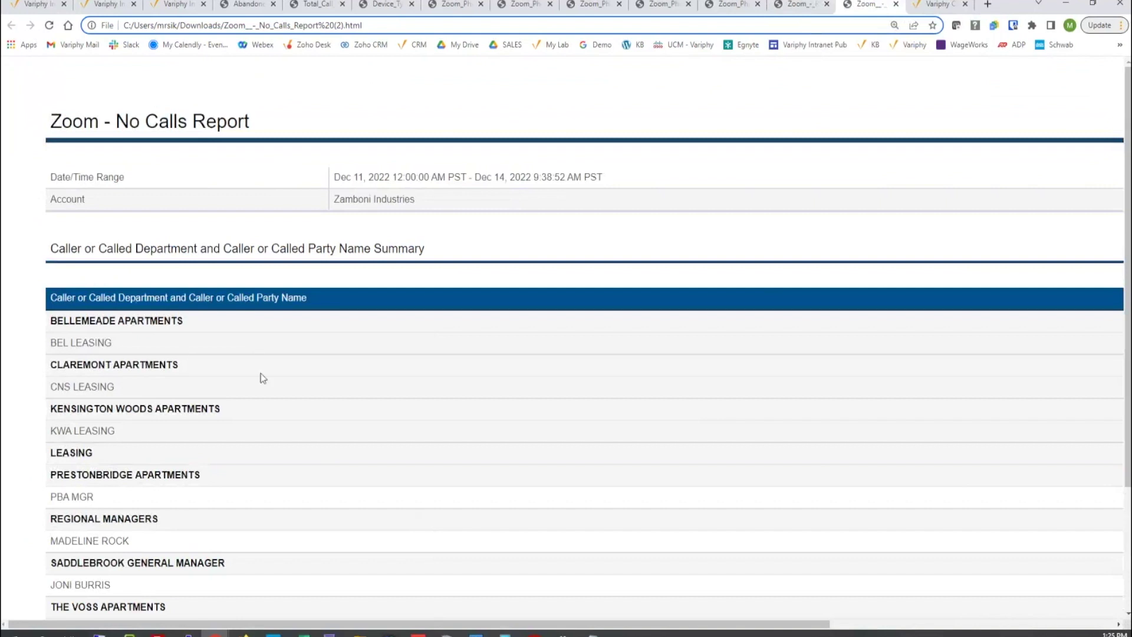
pyautogui.hotkey('ctrl', '-')
pyautogui.hotkey('ctrl', '-')
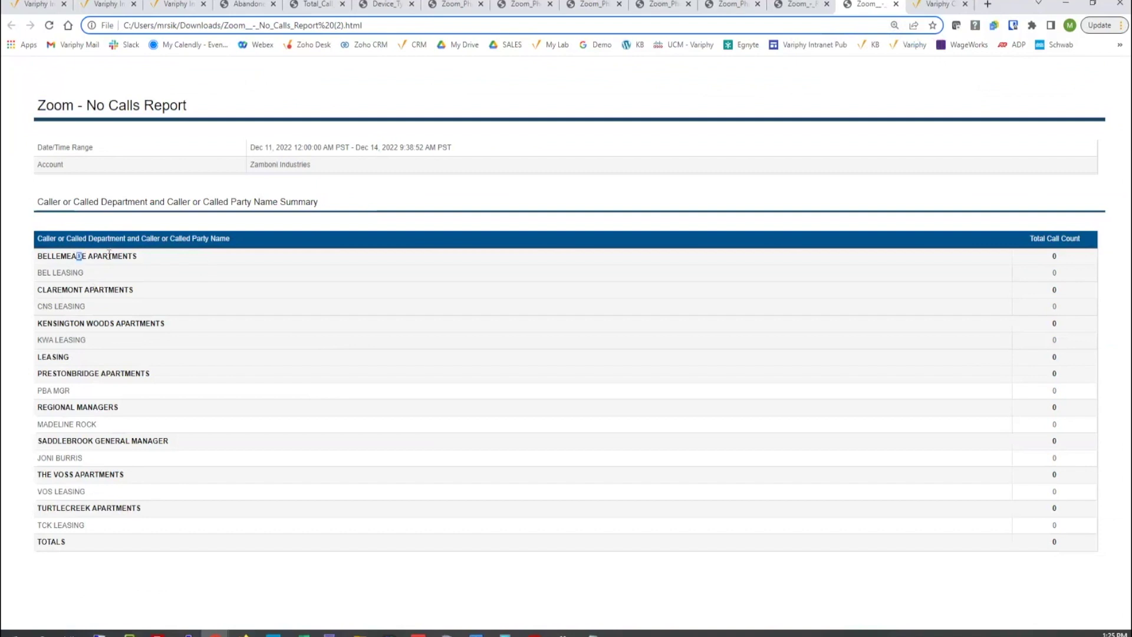
pyautogui.moveTo(76, 256); pyautogui.dragTo(108, 256)
pyautogui.moveTo(36, 271); pyautogui.dragTo(77, 270)
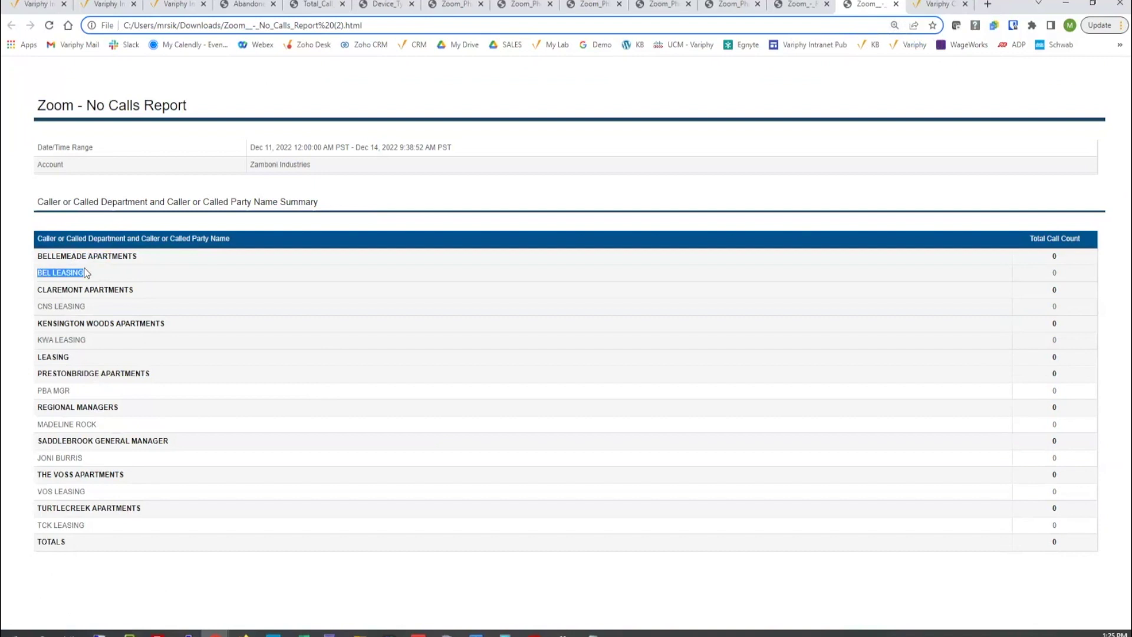
pyautogui.moveTo(256, 148); pyautogui.dragTo(402, 149)
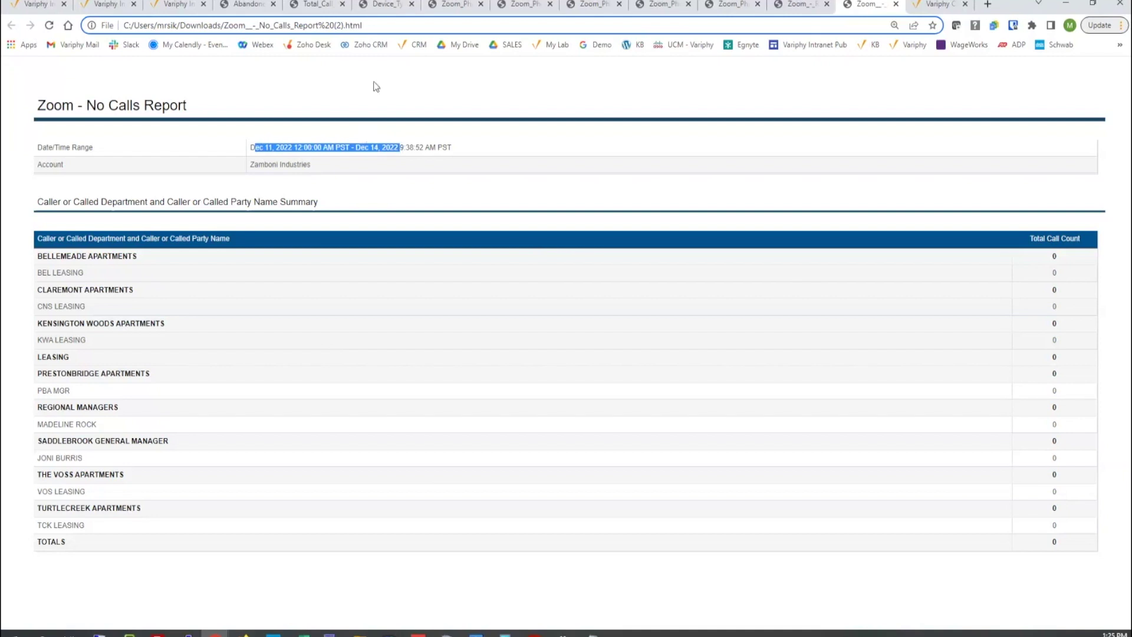
# - Open the Zoom Phone dashboard, enlarge the Zoom Top Departments widget to view its additional call statistics, and restore its compact size
pyautogui.click(112, 6)
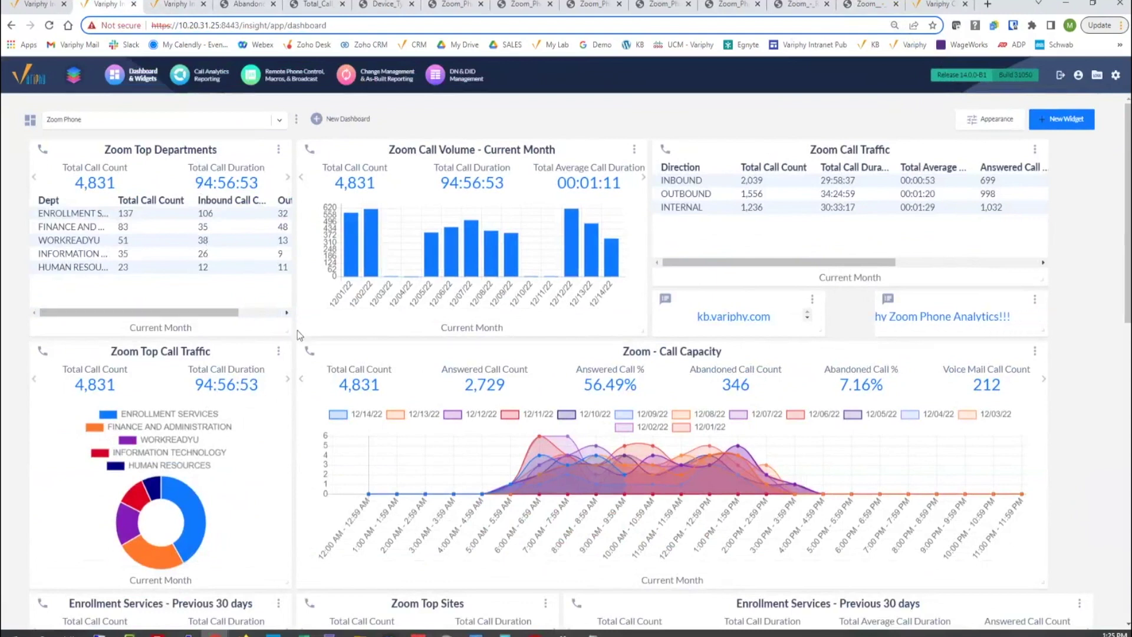
pyautogui.moveTo(282, 336); pyautogui.dragTo(903, 337)
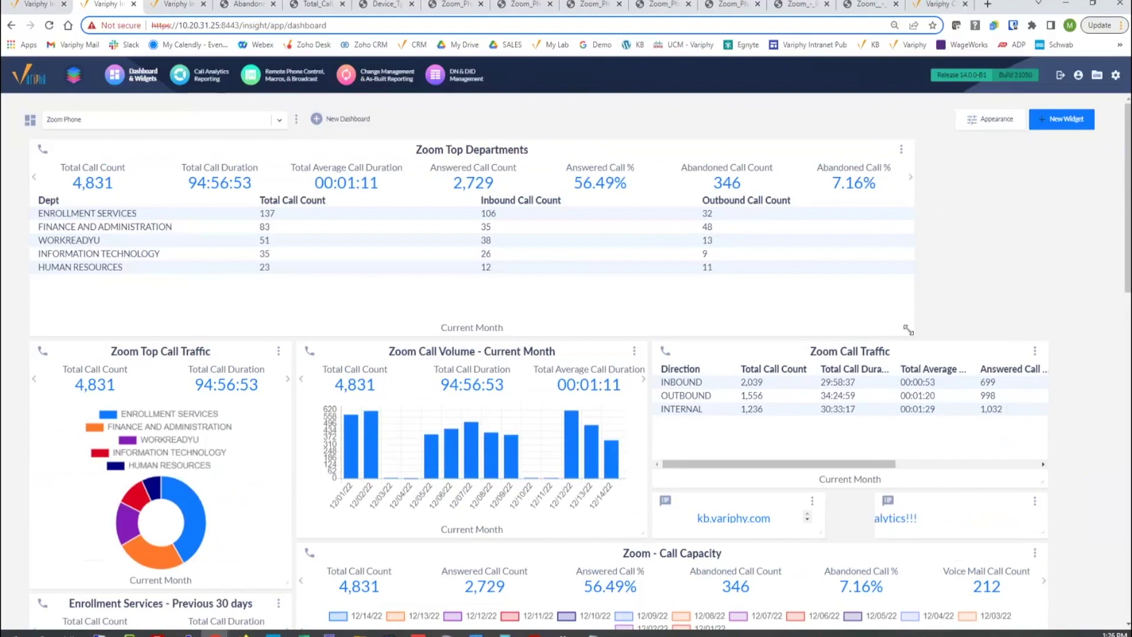
pyautogui.moveTo(908, 330); pyautogui.dragTo(592, 387)
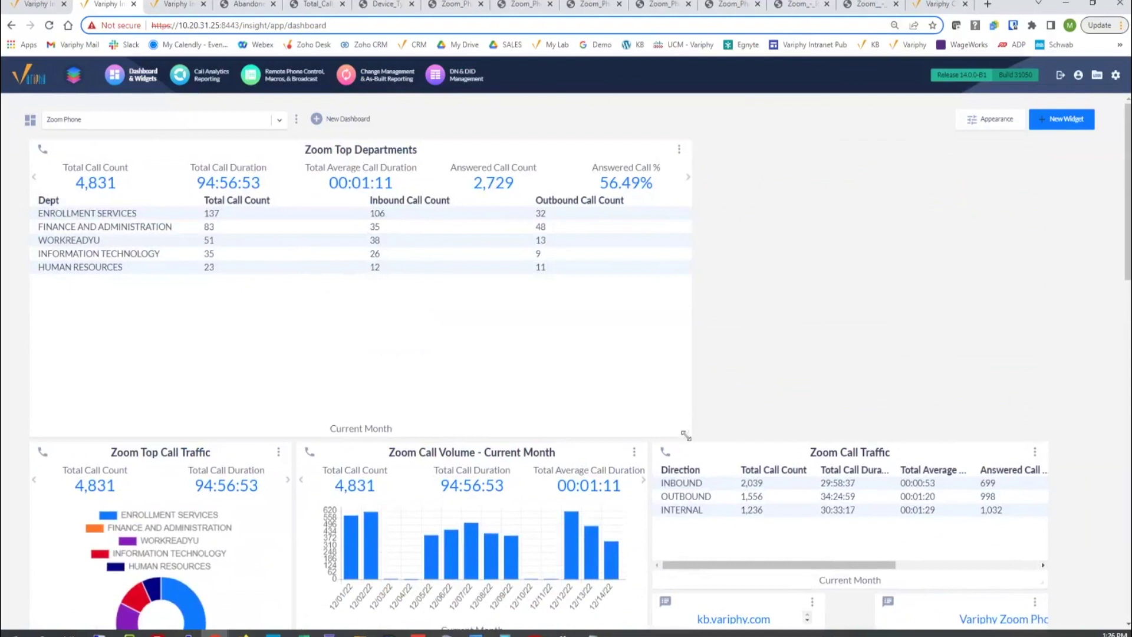
pyautogui.click(688, 181)
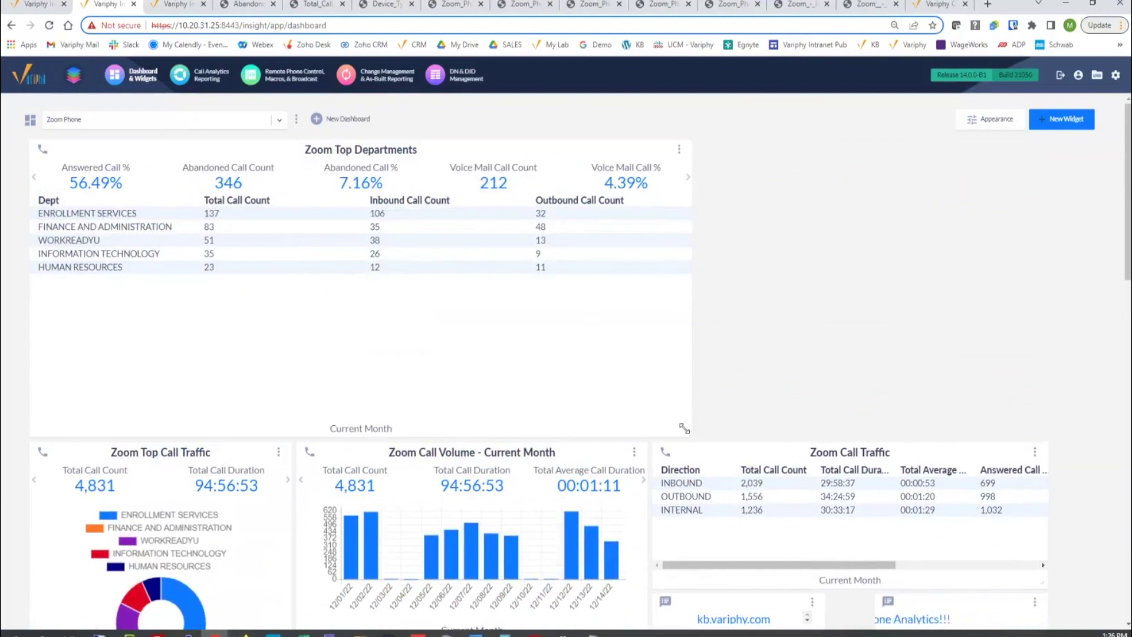
pyautogui.moveTo(684, 429); pyautogui.dragTo(299, 327)
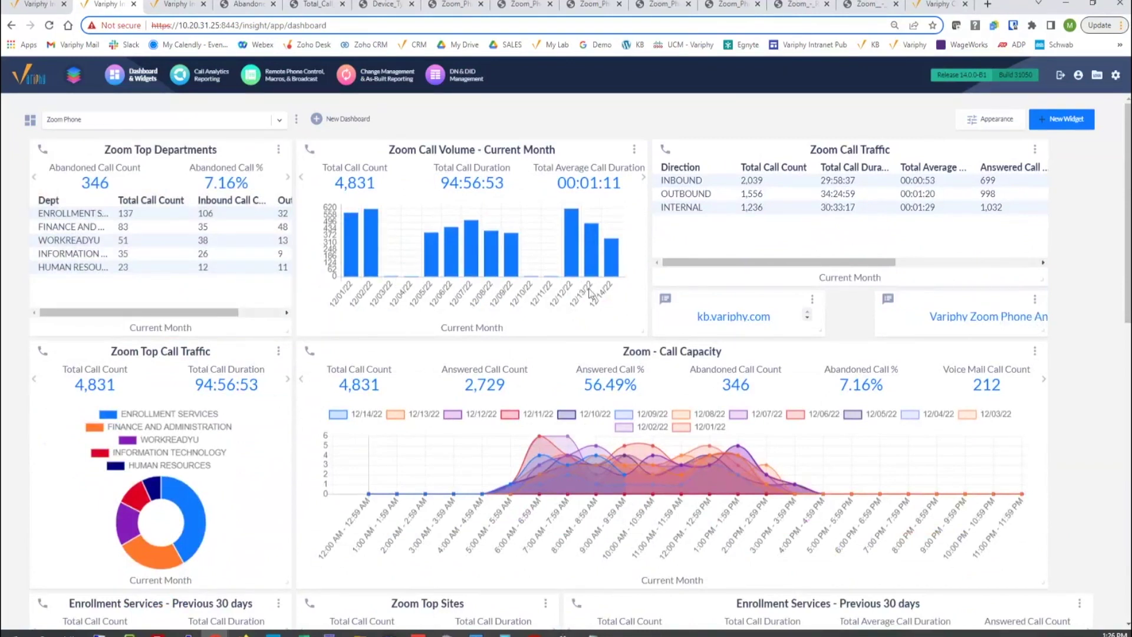
# - Enlarge the Zoom Call Volume - Current Month widget to view its daily chart in detail, and shrink it back to its original size
pyautogui.moveTo(645, 332); pyautogui.dragTo(1059, 419)
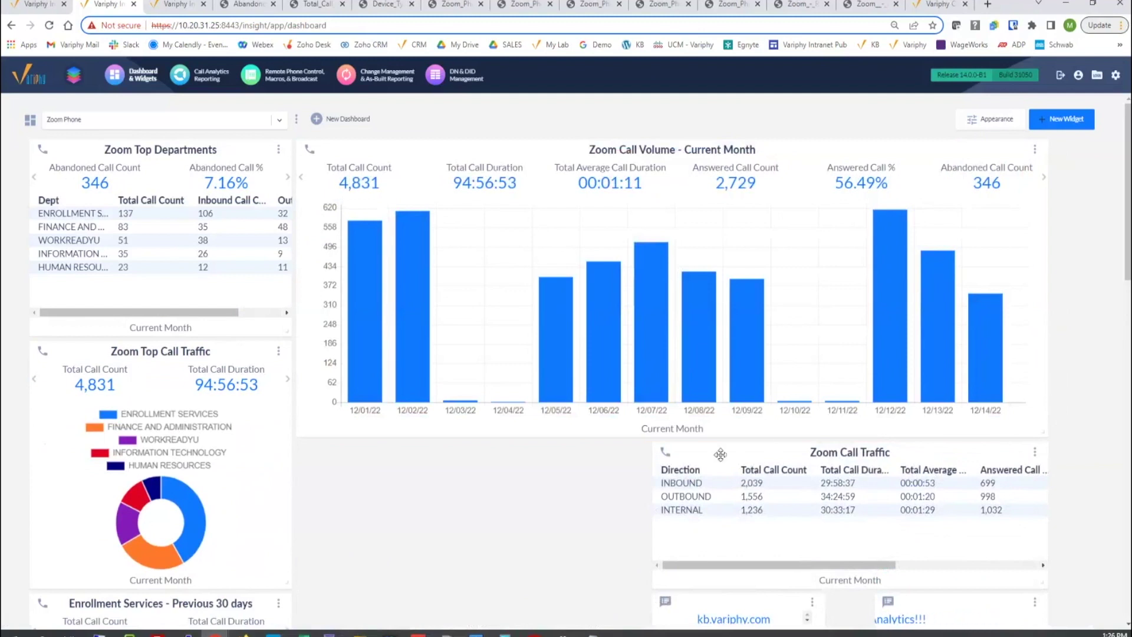
pyautogui.moveTo(638, 429); pyautogui.dragTo(724, 426)
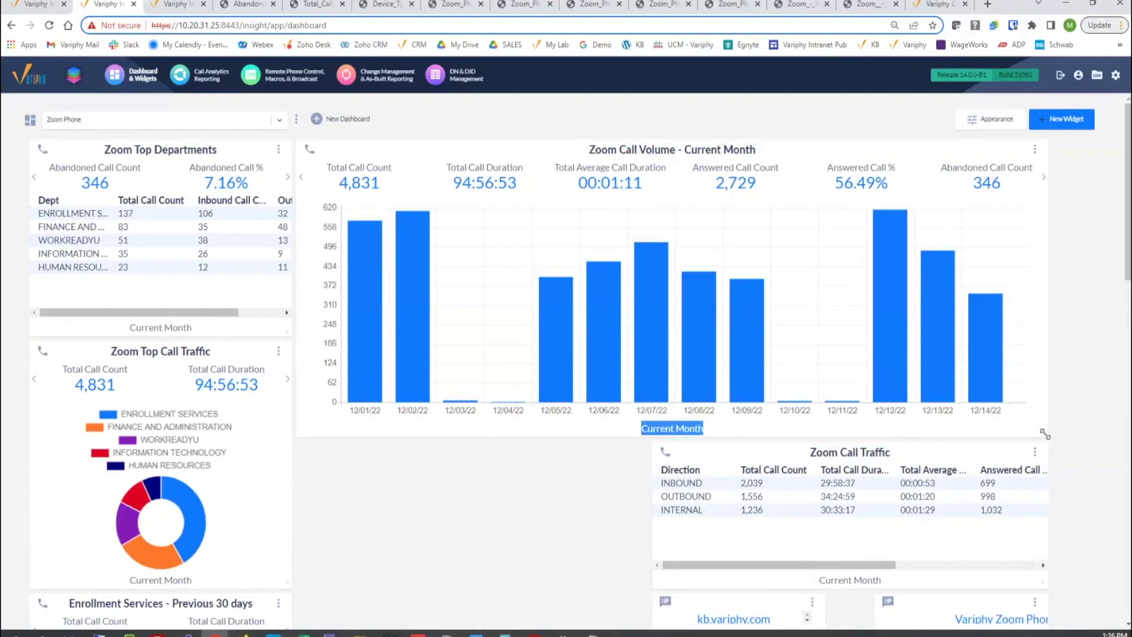
pyautogui.moveTo(1045, 435); pyautogui.dragTo(646, 336)
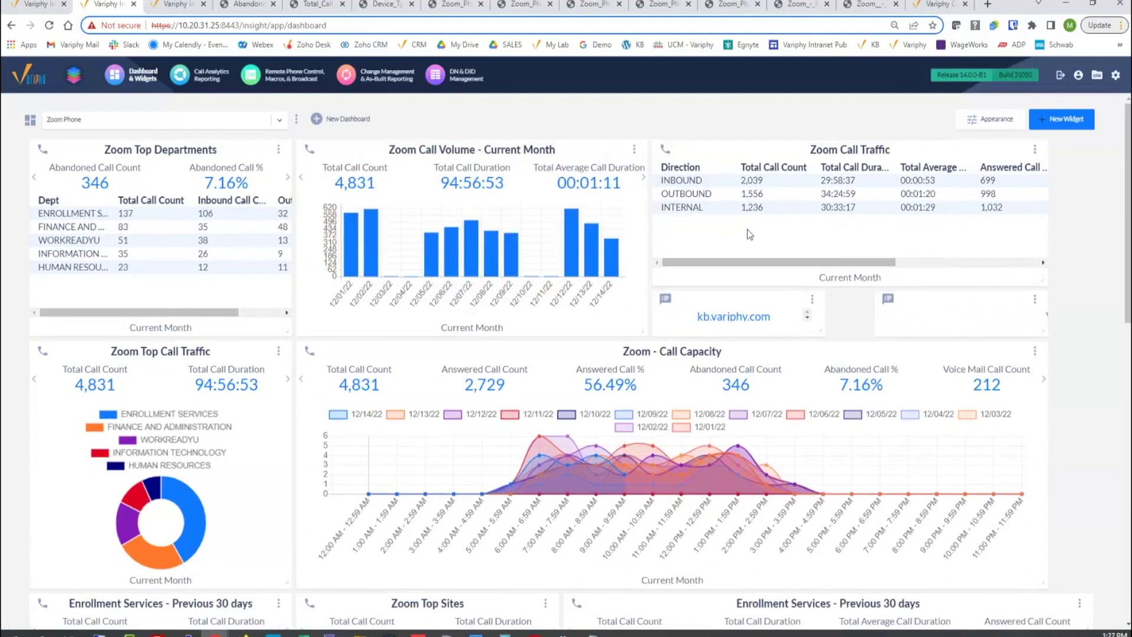
# - Enlarge the Zoom - Call Capacity widget in width and height and examine its hourly call peaks
pyautogui.scroll(-1, 747, 233)
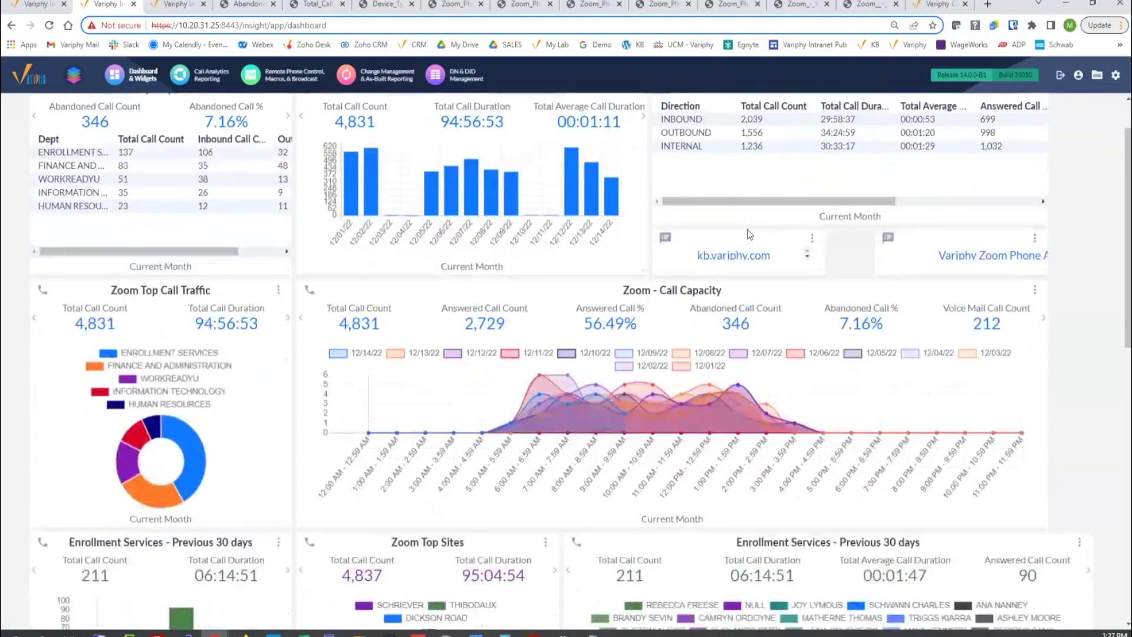
pyautogui.scroll(-1, 823, 196)
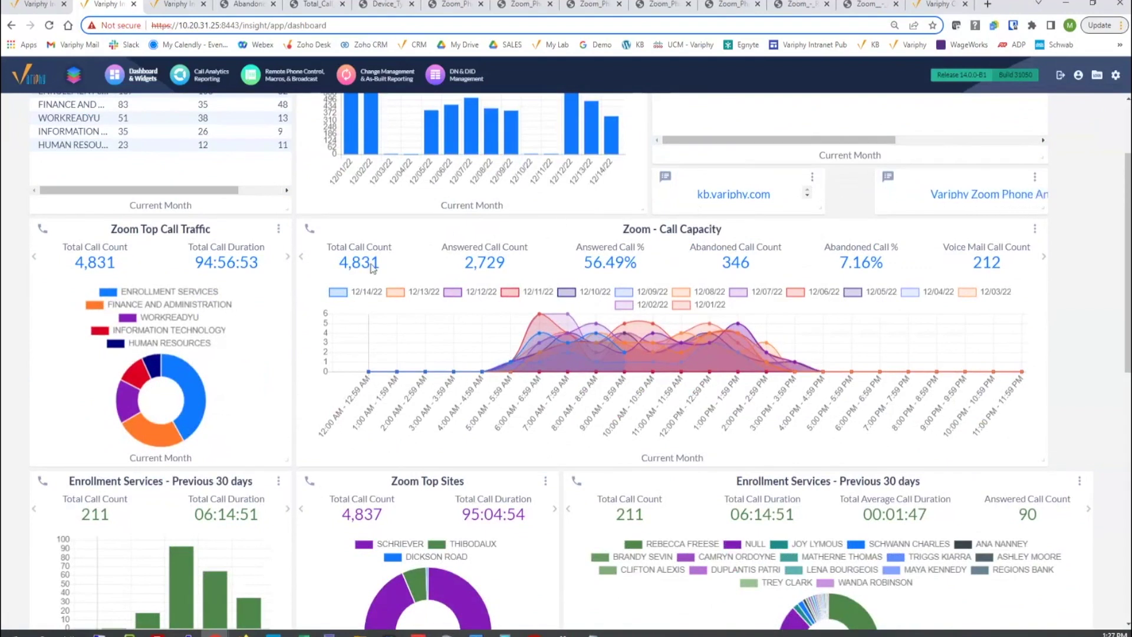
pyautogui.scroll(-1, 610, 264)
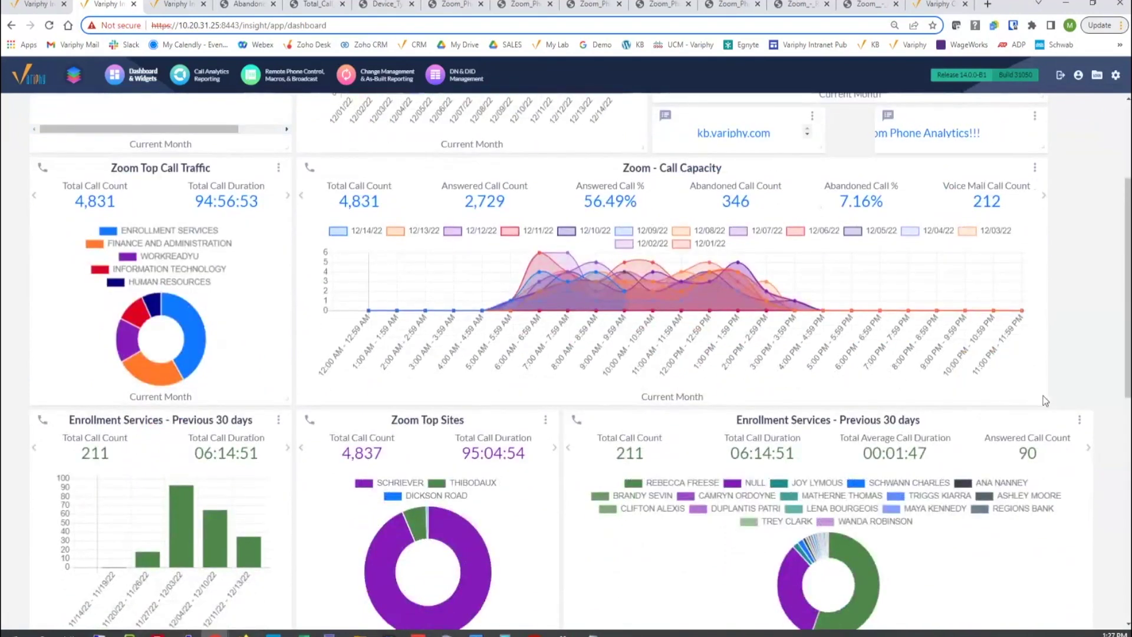
pyautogui.moveTo(1042, 398); pyautogui.dragTo(1072, 436)
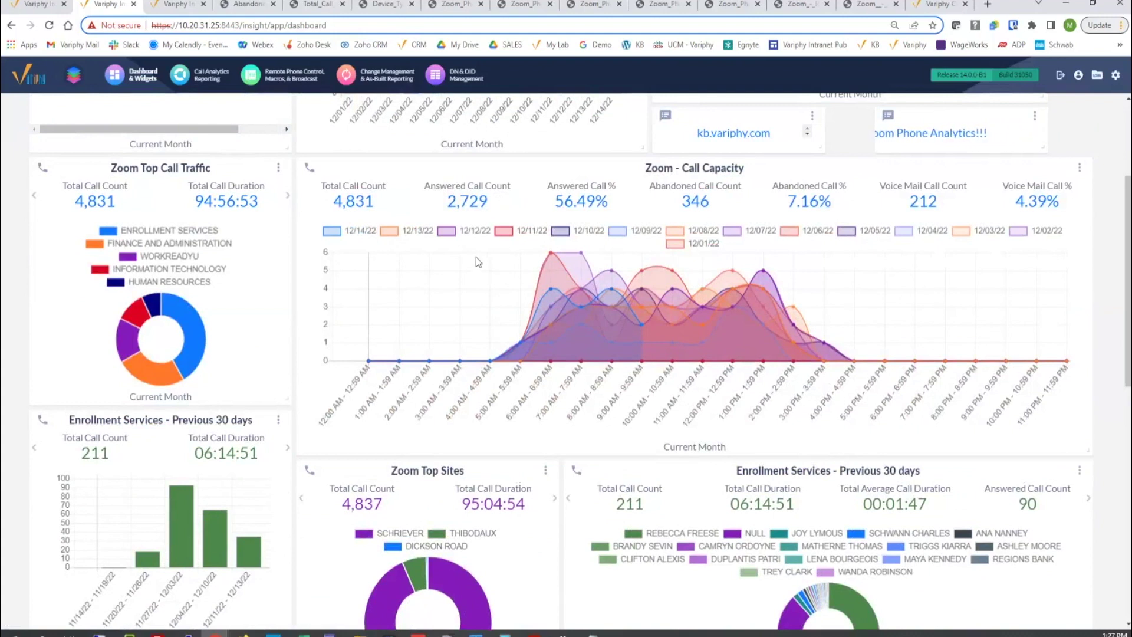
pyautogui.moveTo(551, 256)
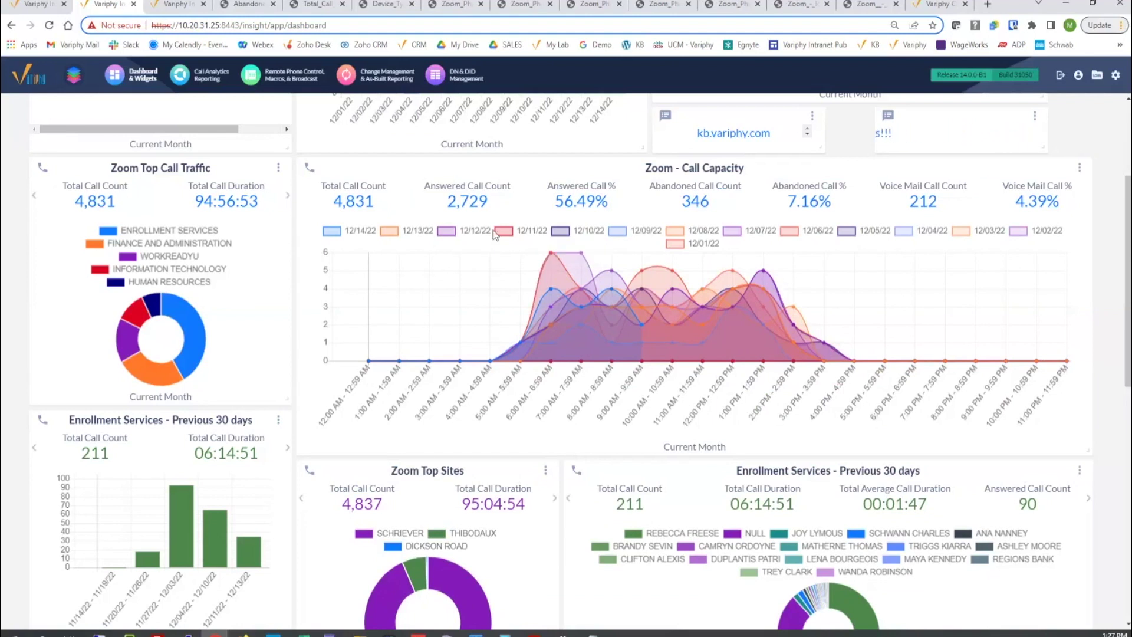
pyautogui.scroll(-5, 493, 230)
pyautogui.scroll(8, 493, 229)
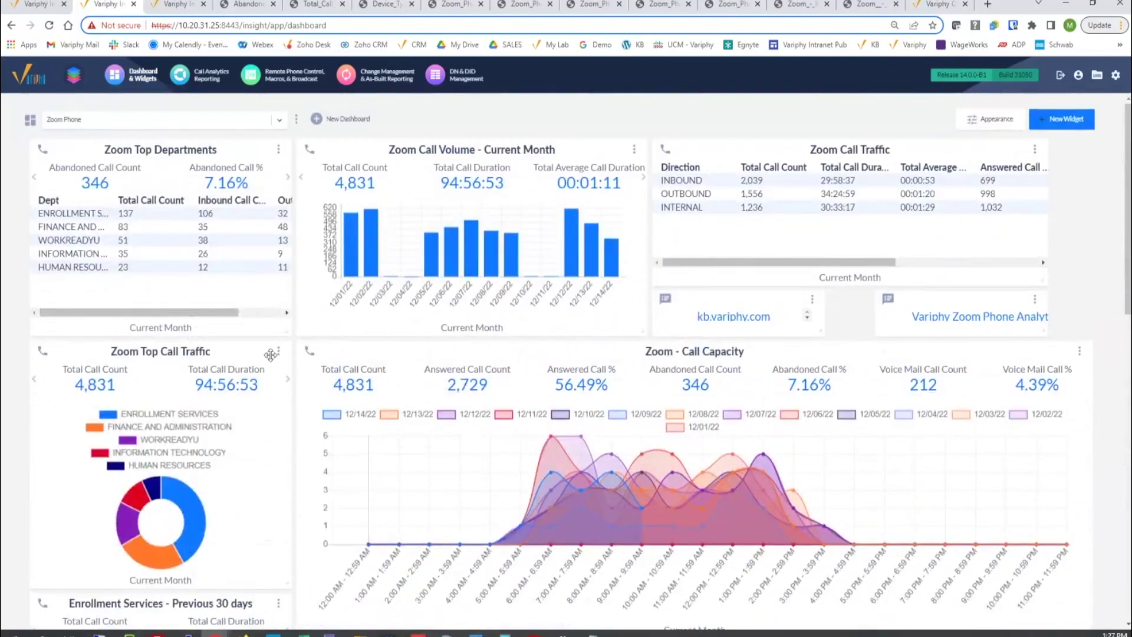
# - Widen the Zoom Top Call Traffic widget to view its department donut chart, and return it to its original width
pyautogui.scroll(-2, 264, 375)
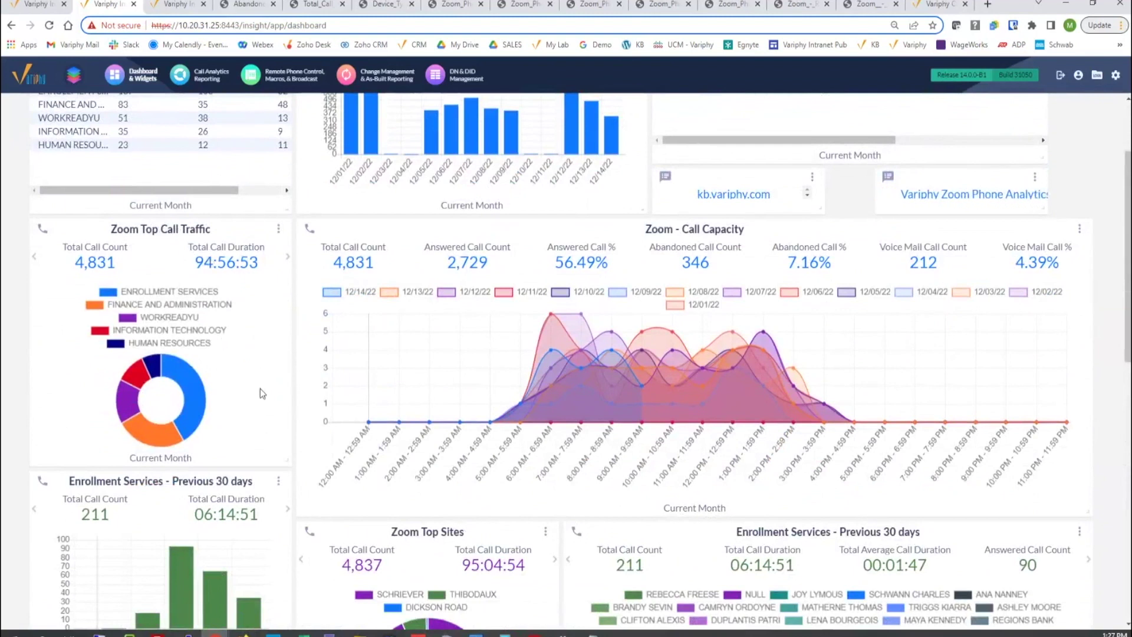
pyautogui.moveTo(287, 460); pyautogui.dragTo(397, 453)
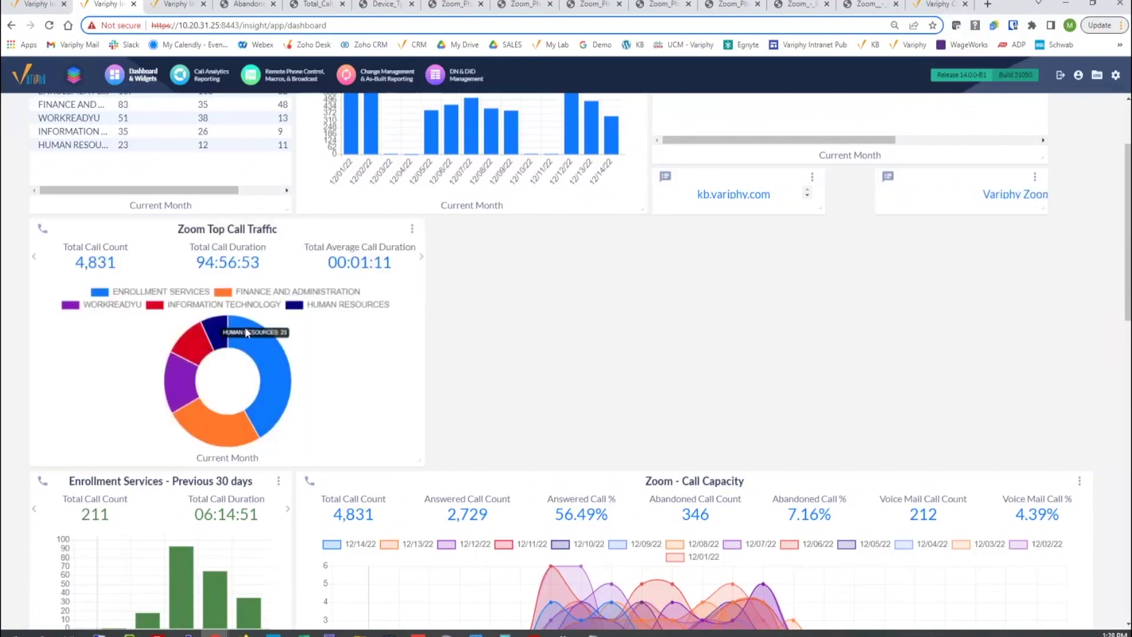
pyautogui.scroll(1, 151, 233)
pyautogui.scroll(2, 151, 233)
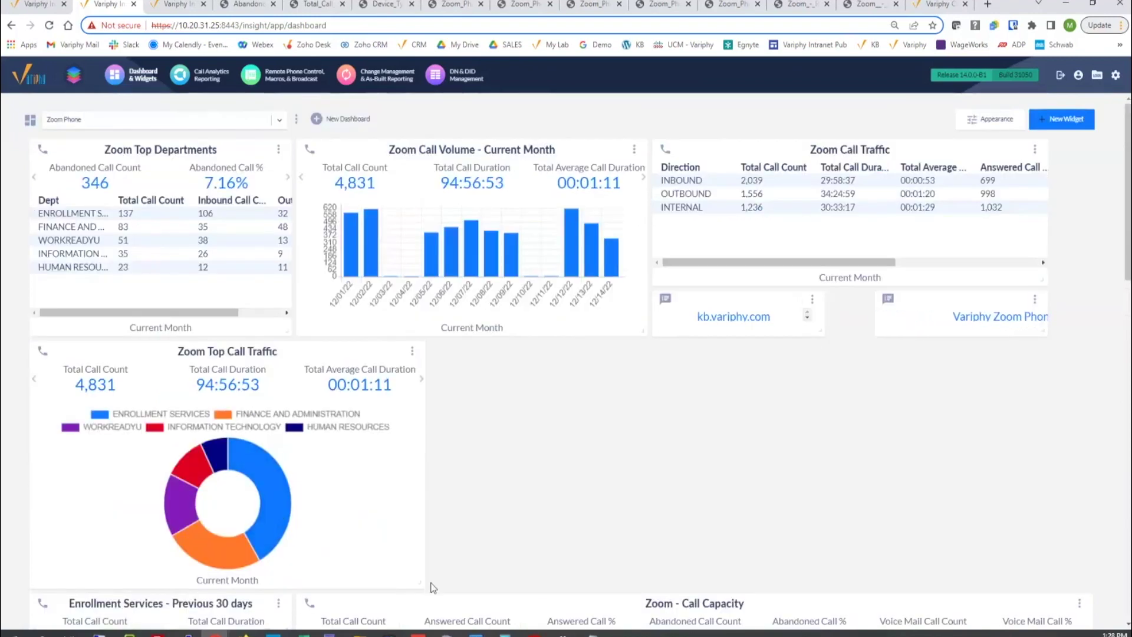
pyautogui.moveTo(421, 580); pyautogui.dragTo(287, 567)
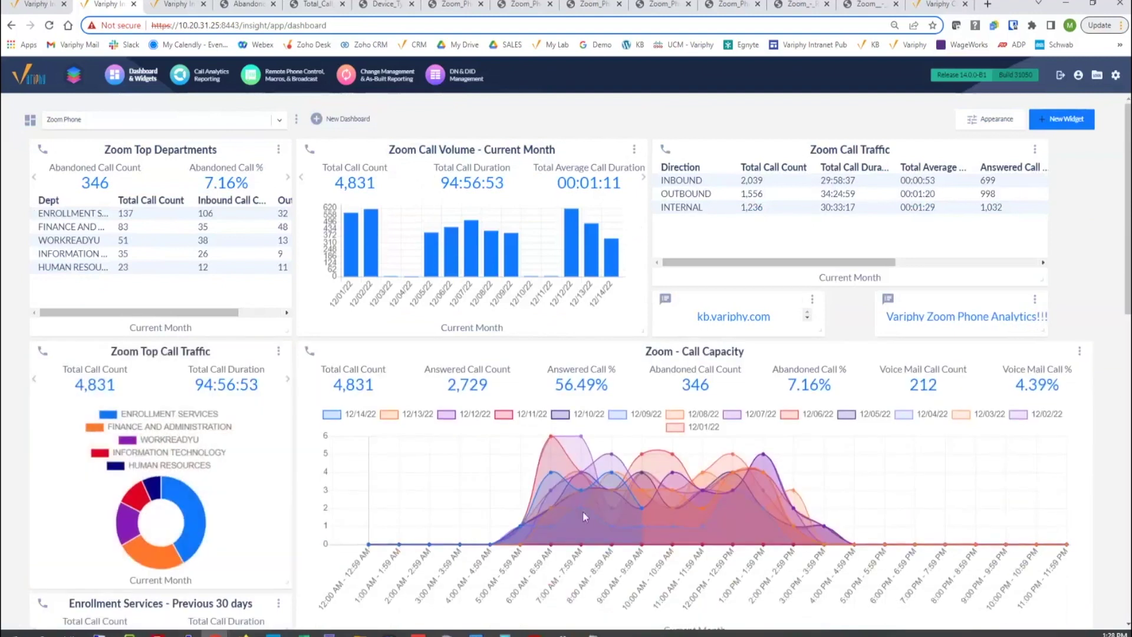
# - Make the Enrollment Services weekly bar chart widget taller, and examine its reporting period and that of the Zoom Top Sites widget
pyautogui.scroll(-6, 749, 490)
pyautogui.scroll(-2, 750, 497)
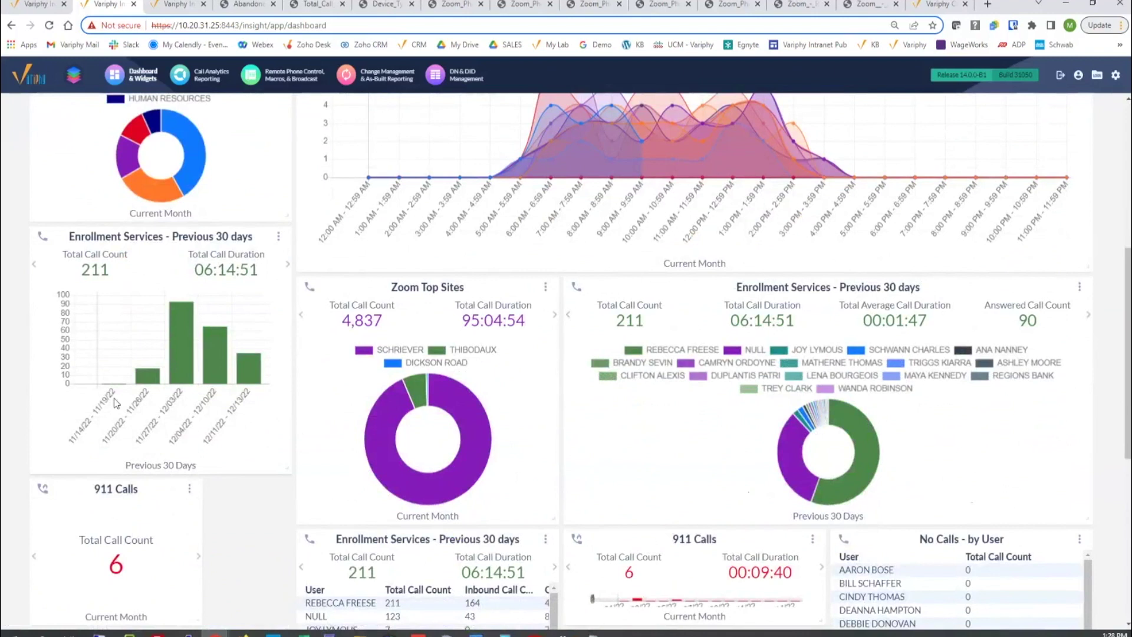
pyautogui.moveTo(69, 236); pyautogui.dragTo(74, 237)
pyautogui.scroll(6, 293, 403)
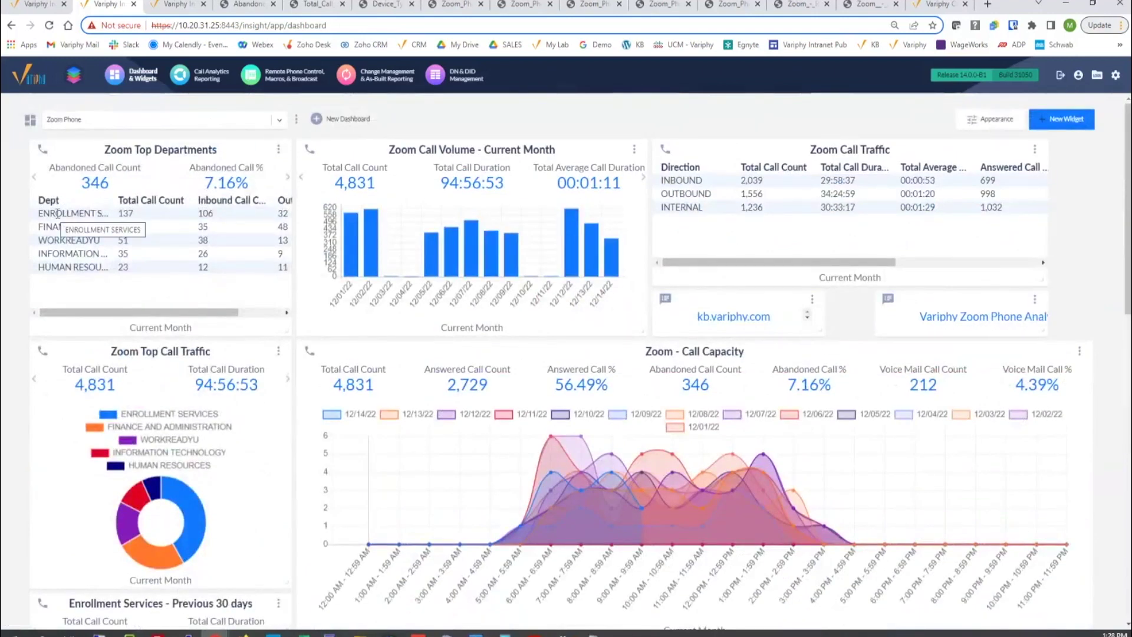
pyautogui.scroll(-7, 253, 371)
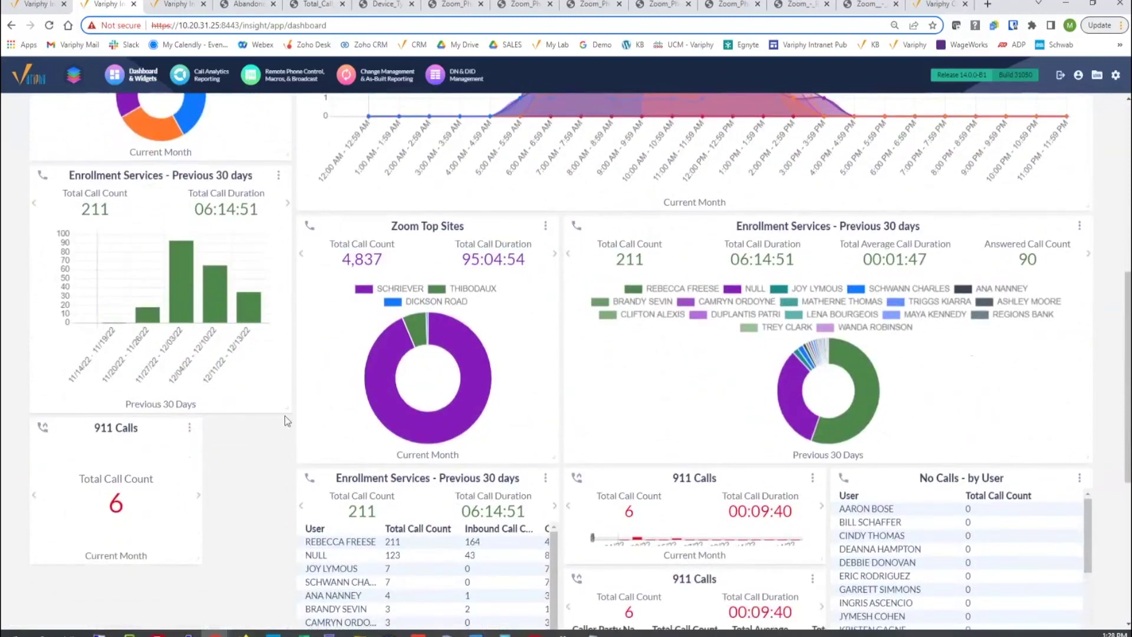
pyautogui.moveTo(287, 412); pyautogui.dragTo(287, 463)
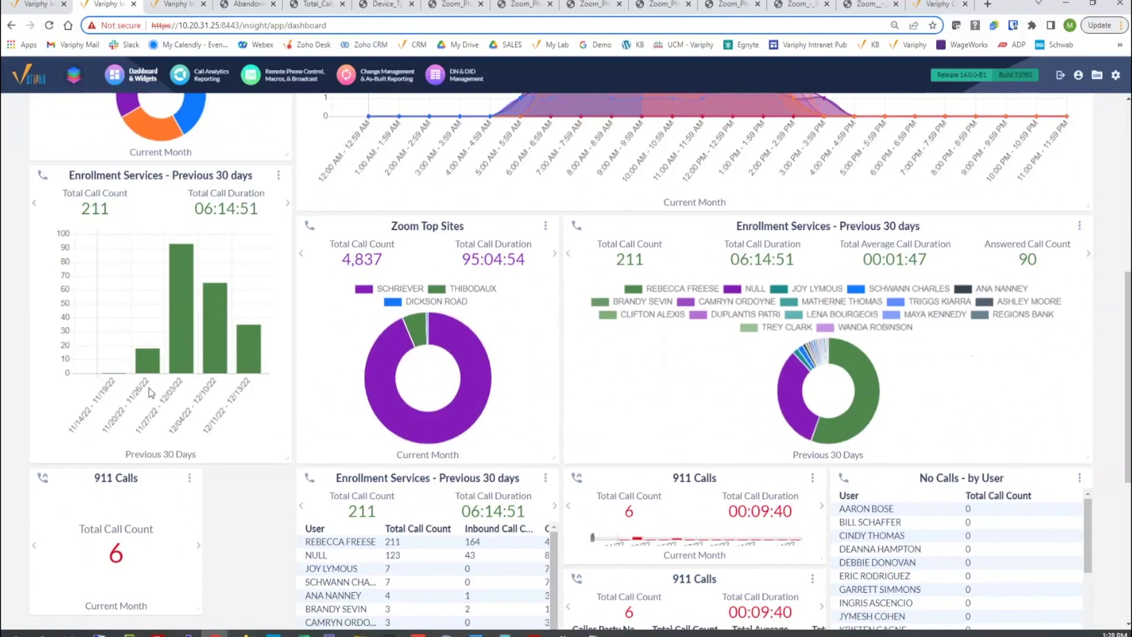
pyautogui.moveTo(125, 454); pyautogui.dragTo(203, 456)
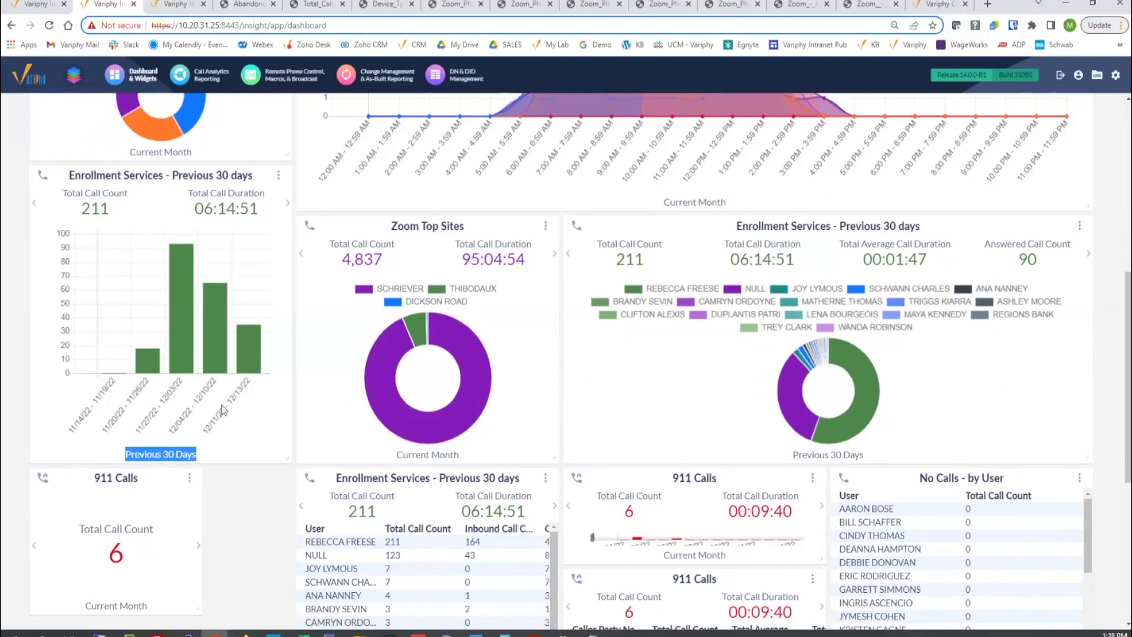
pyautogui.moveTo(215, 325)
pyautogui.click(453, 232)
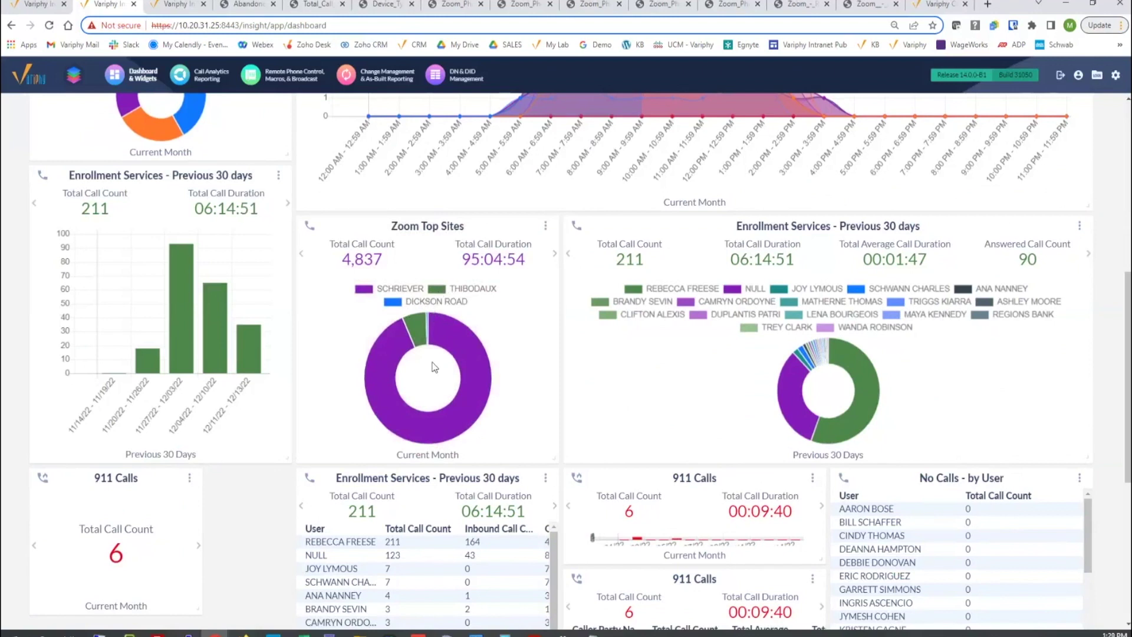
pyautogui.moveTo(398, 455); pyautogui.dragTo(463, 460)
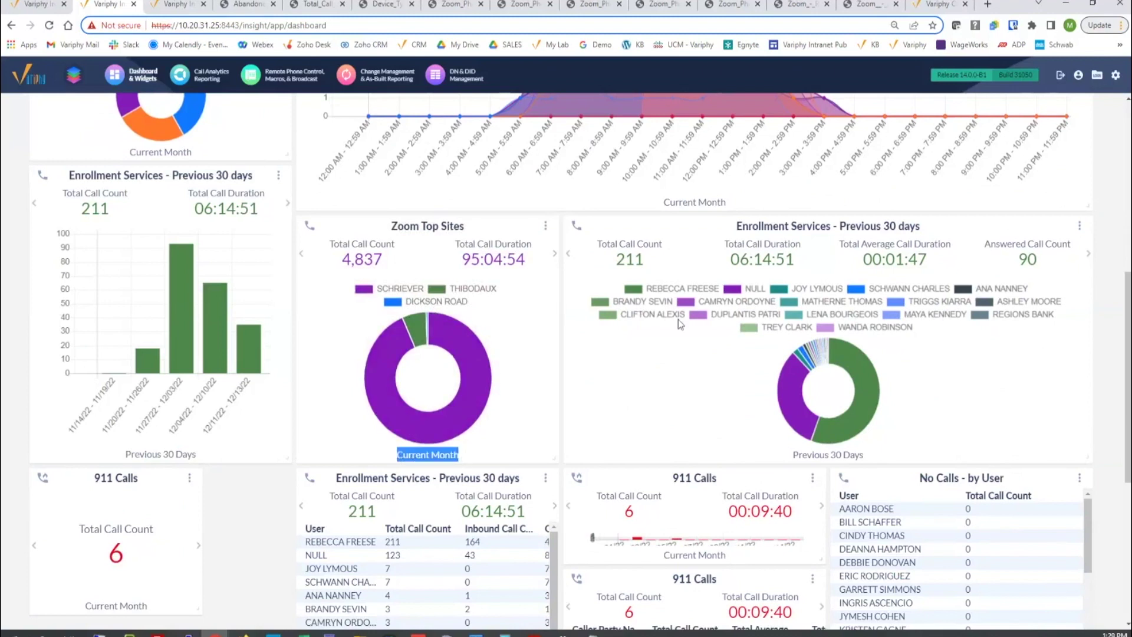
# - Widen and shorten the 911 Calls count widget to include total call duration, and place the International Calls widget directly beneath it
pyautogui.scroll(-2, 695, 369)
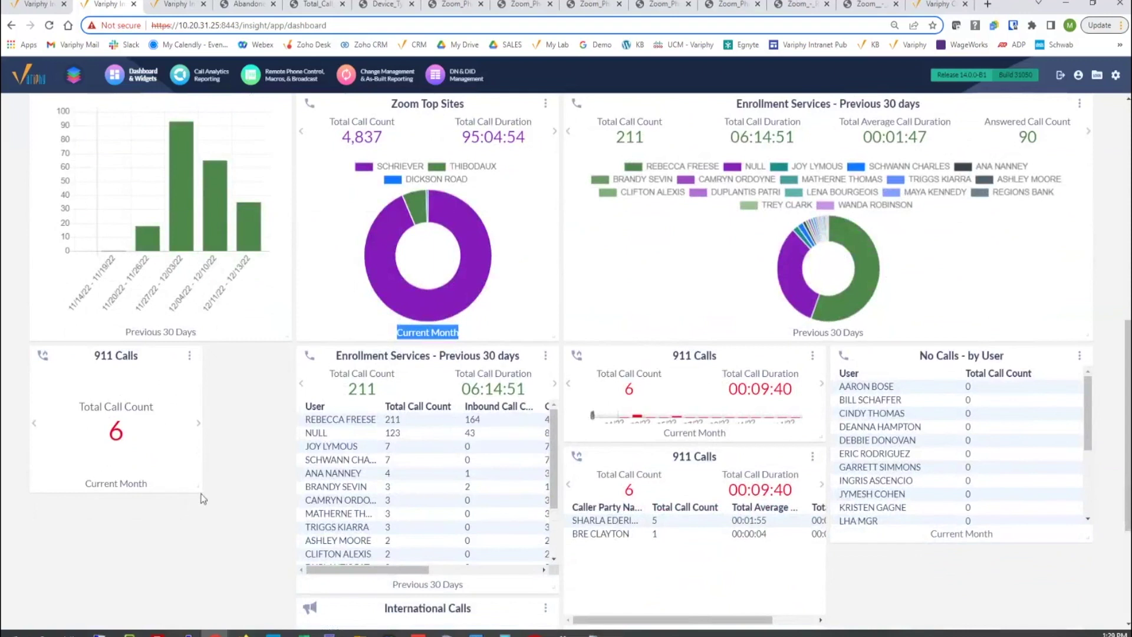
pyautogui.moveTo(198, 488); pyautogui.dragTo(283, 455)
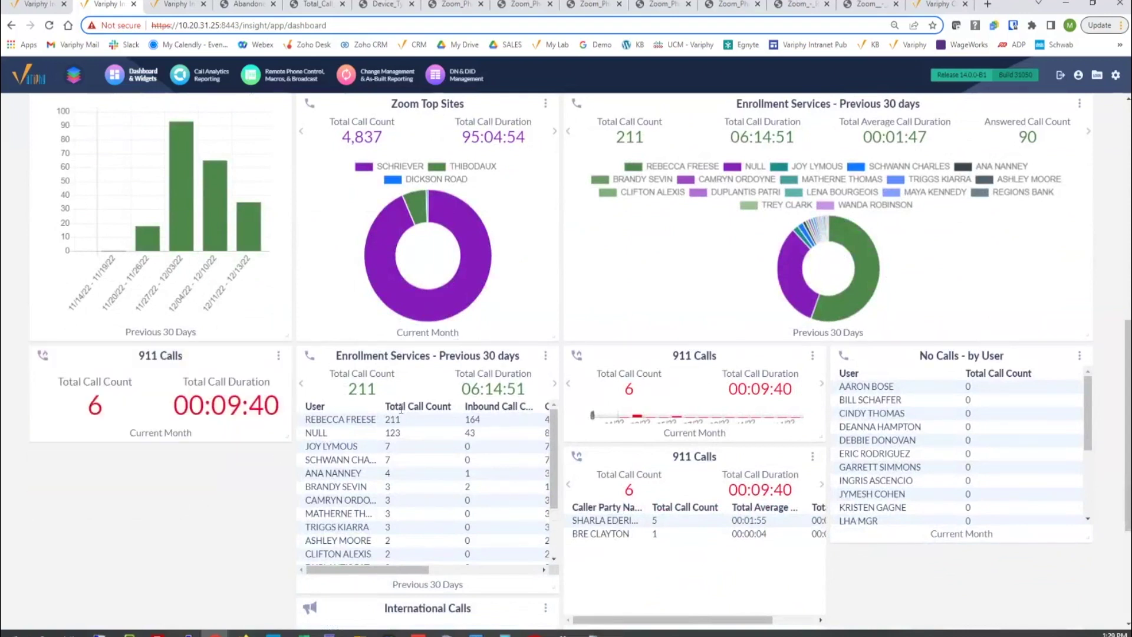
pyautogui.scroll(-2, 480, 461)
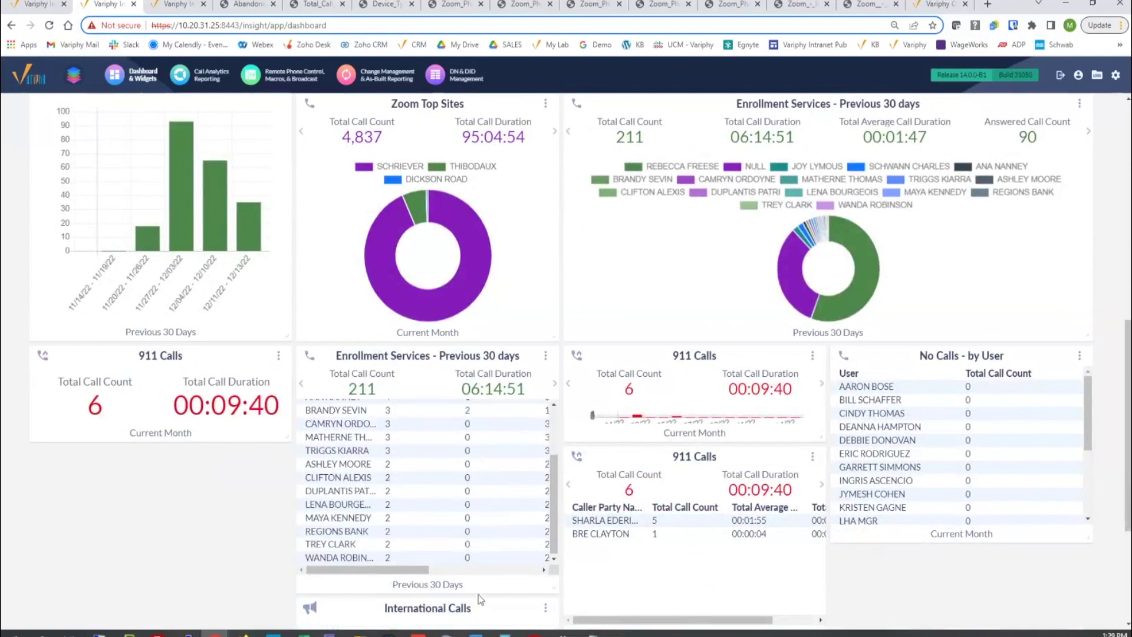
pyautogui.moveTo(484, 604); pyautogui.dragTo(263, 449)
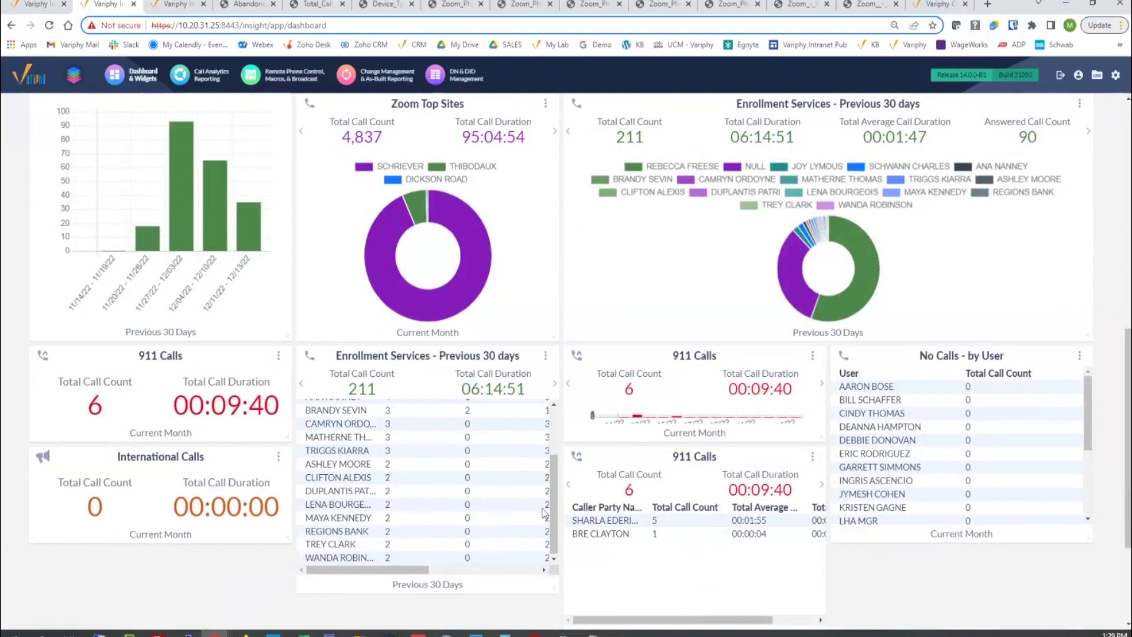
# - Examine the per-user call counts in the Enrollment Services - Previous 30 days table widget, returning to the beginning of its list
pyautogui.scroll(3, 545, 466)
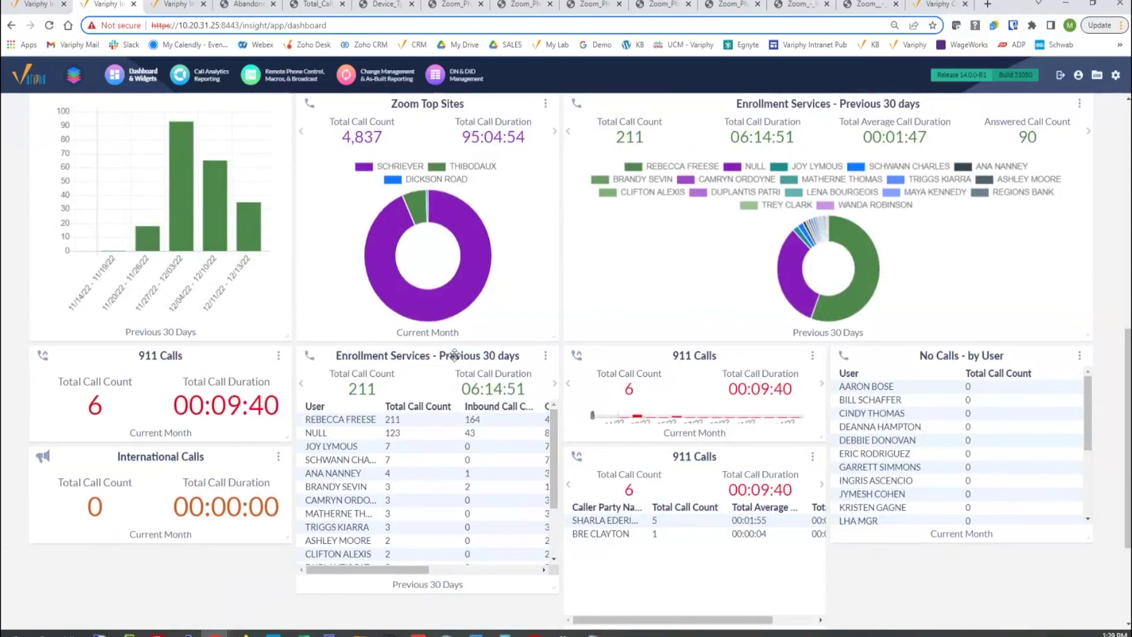
pyautogui.moveTo(305, 432); pyautogui.dragTo(347, 446)
pyautogui.click(349, 433)
pyautogui.scroll(-1, 348, 440)
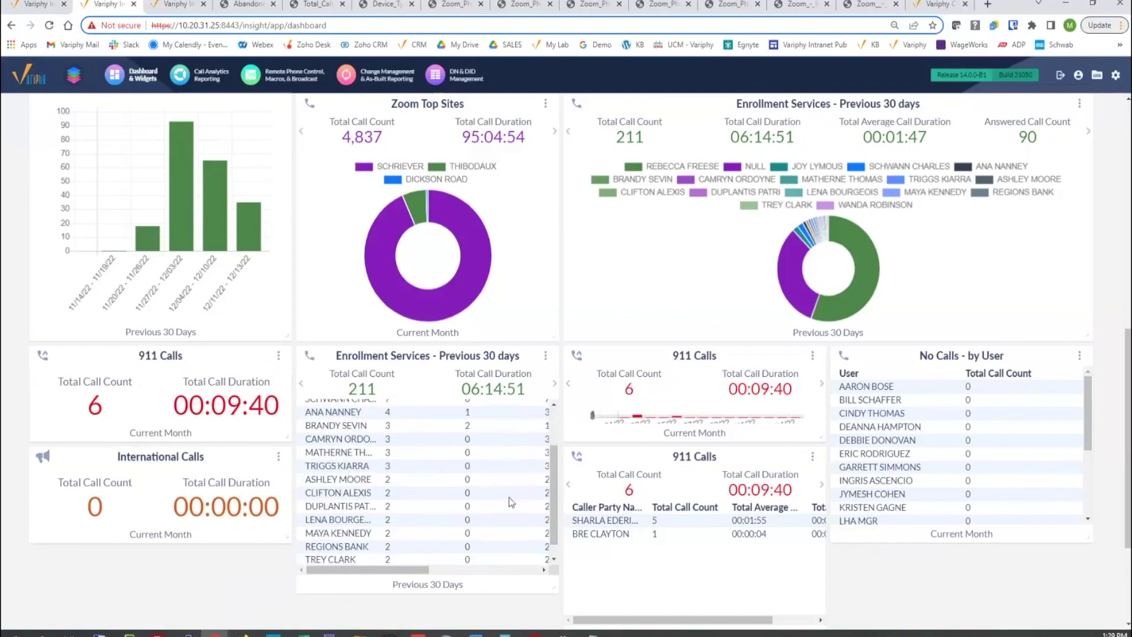
pyautogui.scroll(1, 542, 464)
pyautogui.scroll(1, 542, 464)
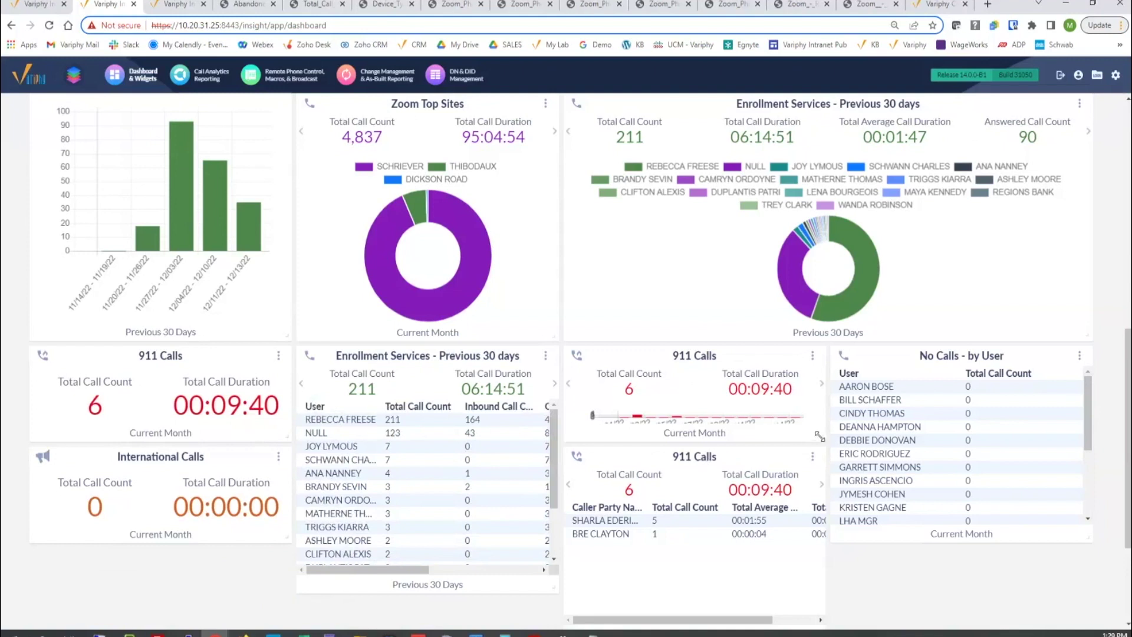
# - Make the 911 Calls bar chart widget taller so its daily bars are readable, and inspect the 12/02/22 bar
pyautogui.moveTo(818, 441); pyautogui.dragTo(812, 510)
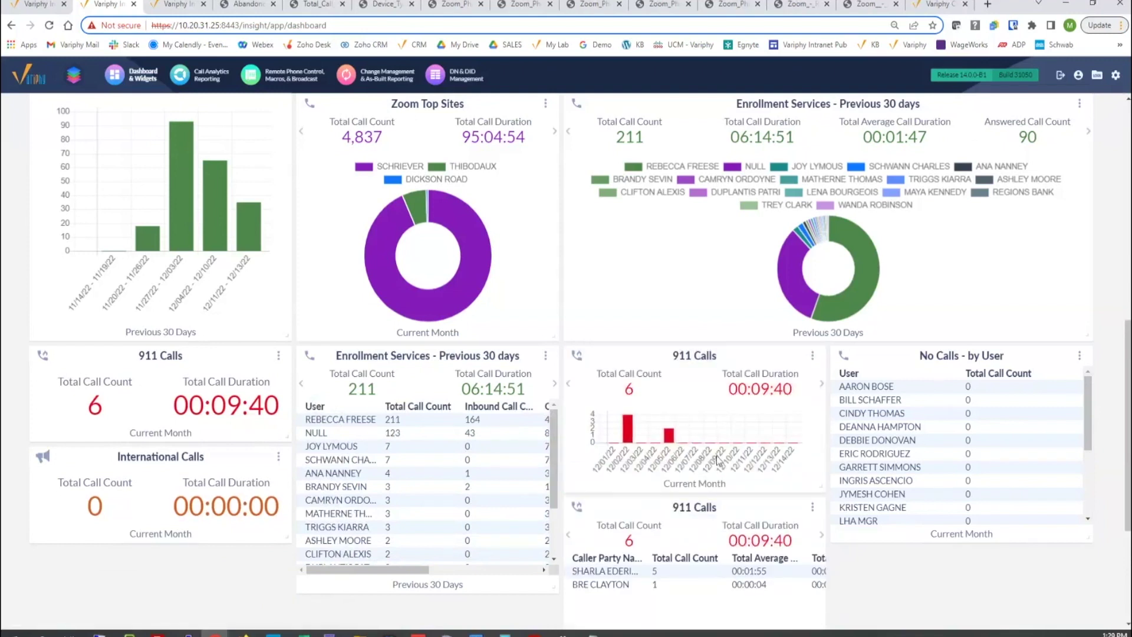
pyautogui.moveTo(181, 432); pyautogui.dragTo(135, 432)
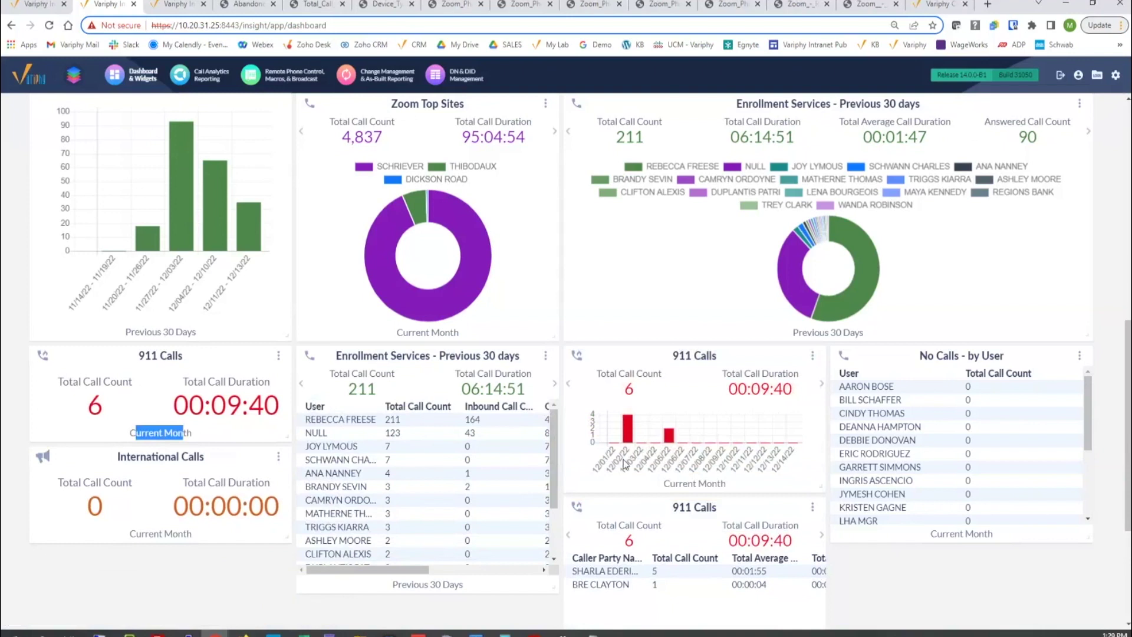
pyautogui.moveTo(629, 435)
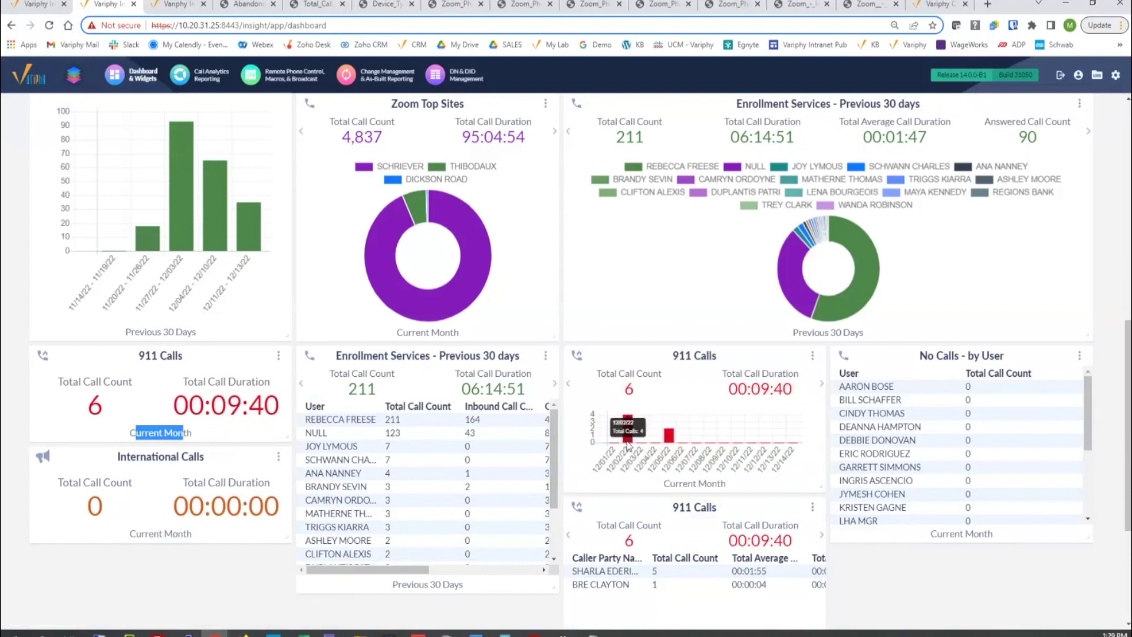
# - Move the 911 Calls caller table widget beneath International Calls, and shorten the Enrollment Services table to line up with its neighbouring widgets
pyautogui.moveTo(669, 441)
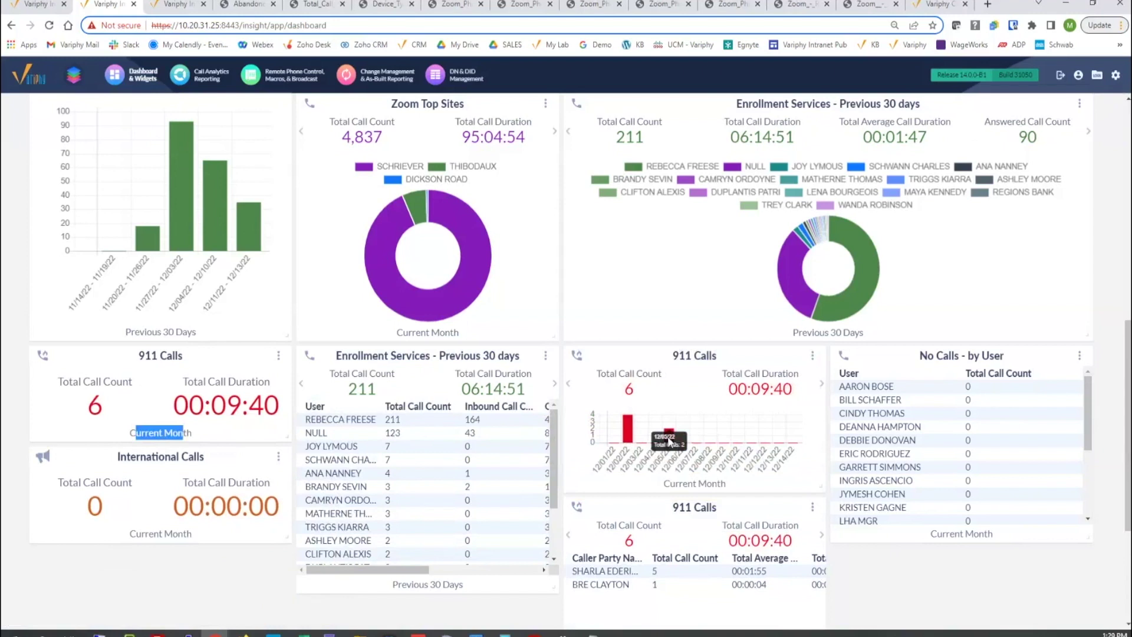
pyautogui.scroll(-2, 629, 392)
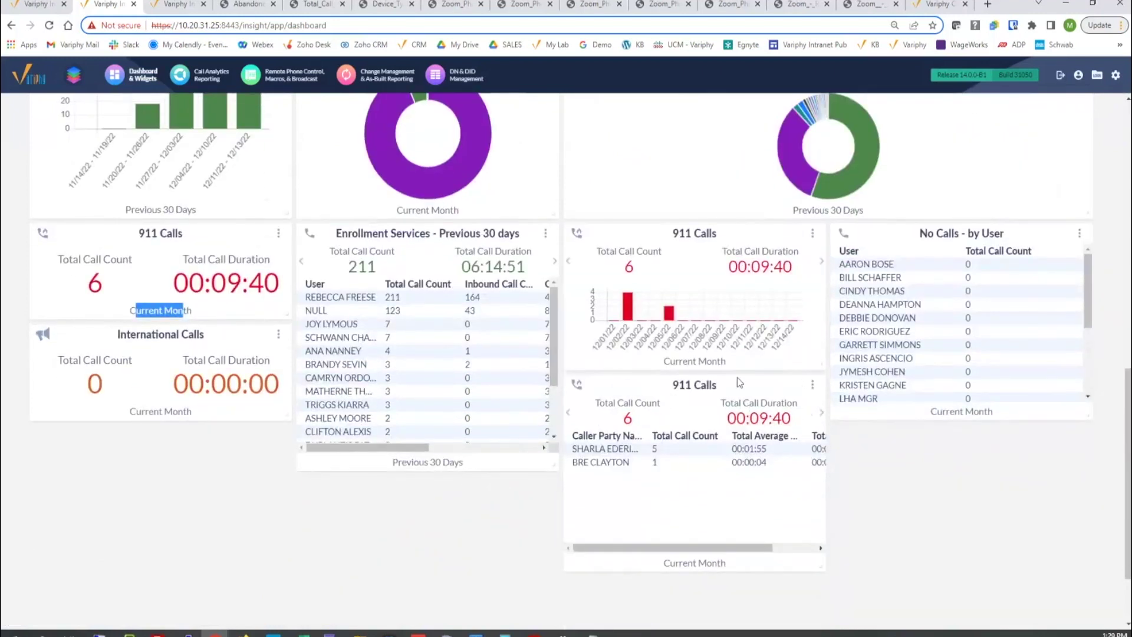
pyautogui.moveTo(702, 385); pyautogui.dragTo(171, 471)
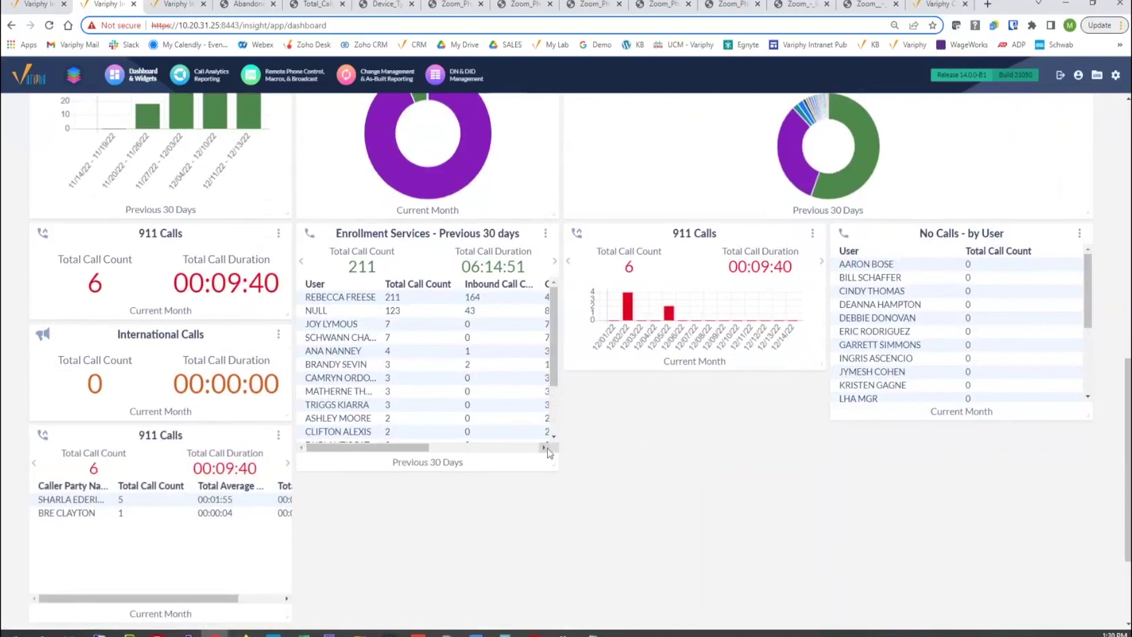
pyautogui.moveTo(553, 467); pyautogui.dragTo(546, 425)
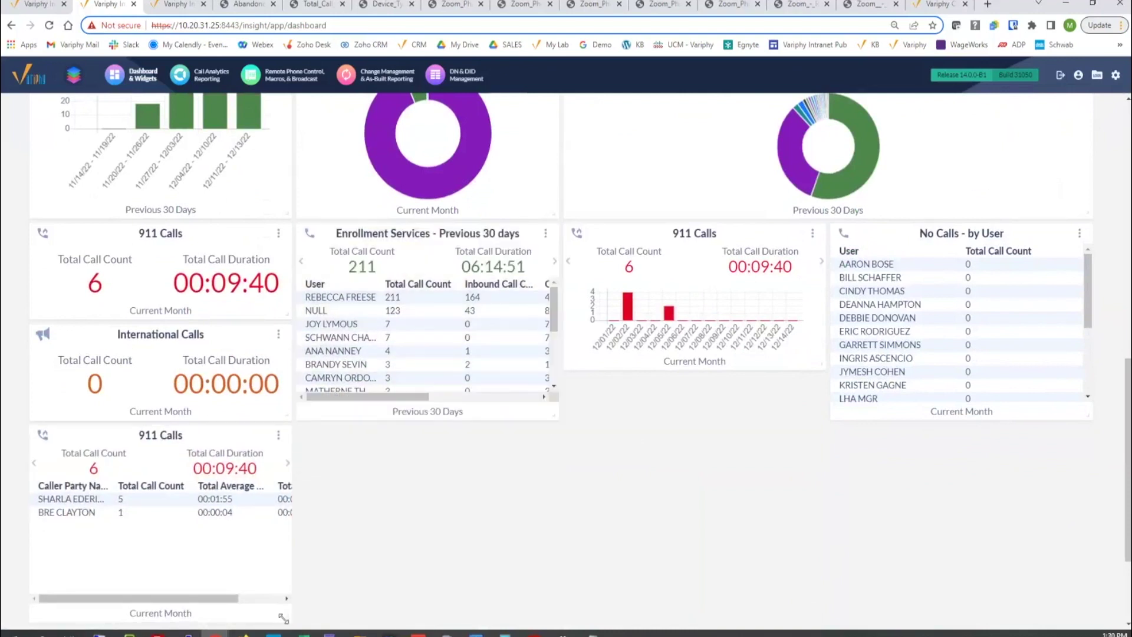
# - Widen the 911 Calls caller table to show all its columns, and examine the first caller's call count and durations
pyautogui.moveTo(288, 617); pyautogui.dragTo(1054, 600)
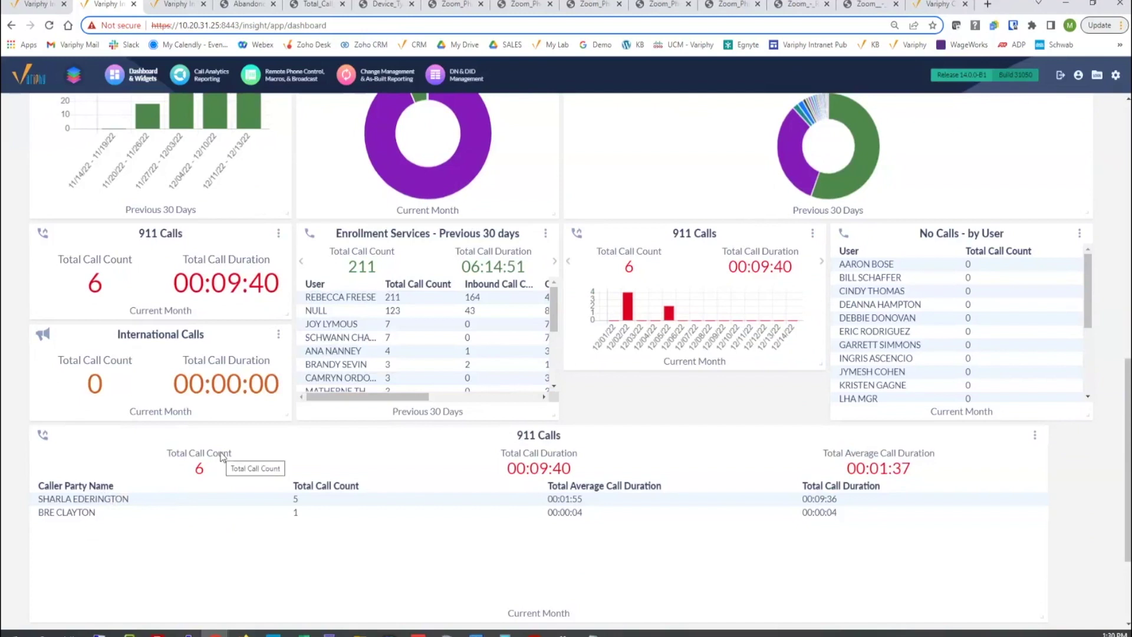
pyautogui.moveTo(44, 499); pyautogui.dragTo(129, 499)
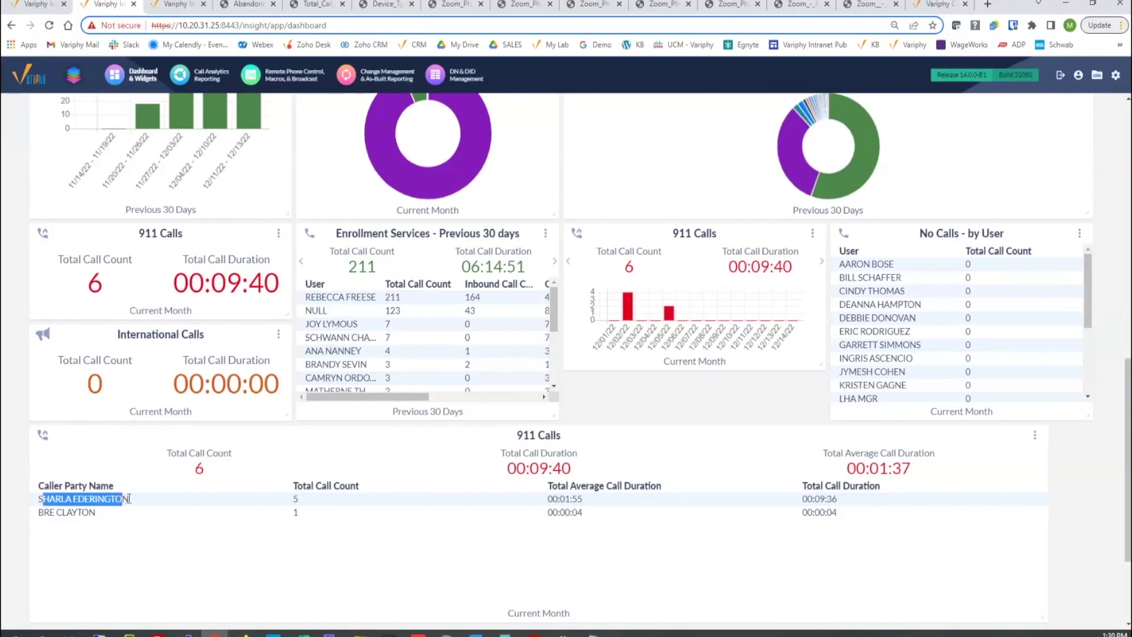
pyautogui.click(285, 501)
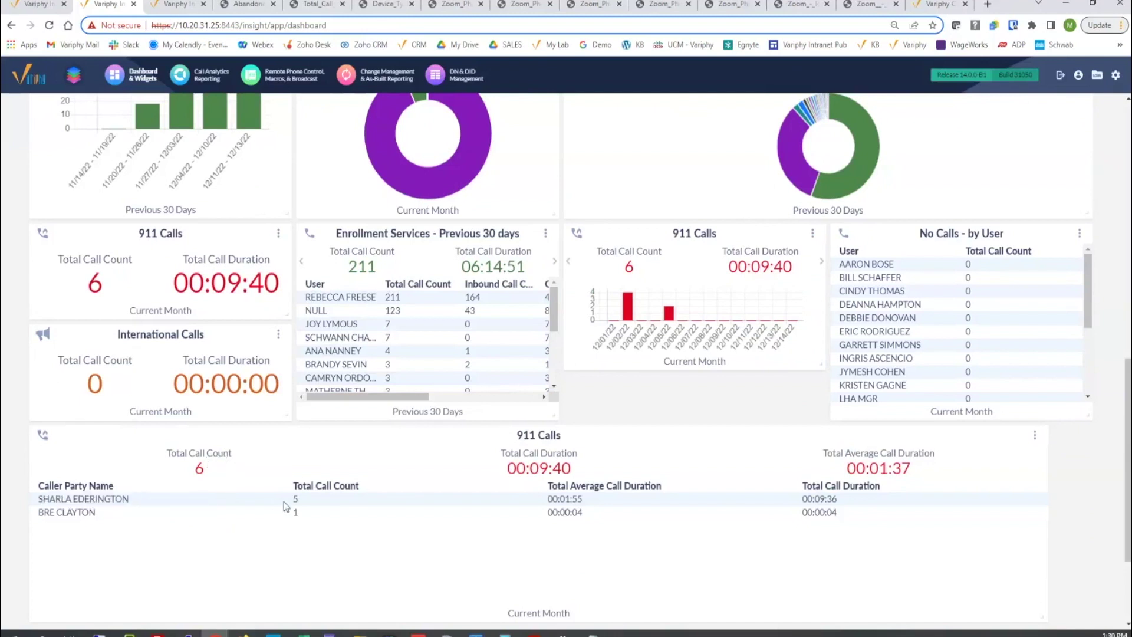
pyautogui.moveTo(535, 499); pyautogui.dragTo(586, 502)
pyautogui.moveTo(799, 499); pyautogui.dragTo(847, 501)
pyautogui.scroll(-1, 992, 556)
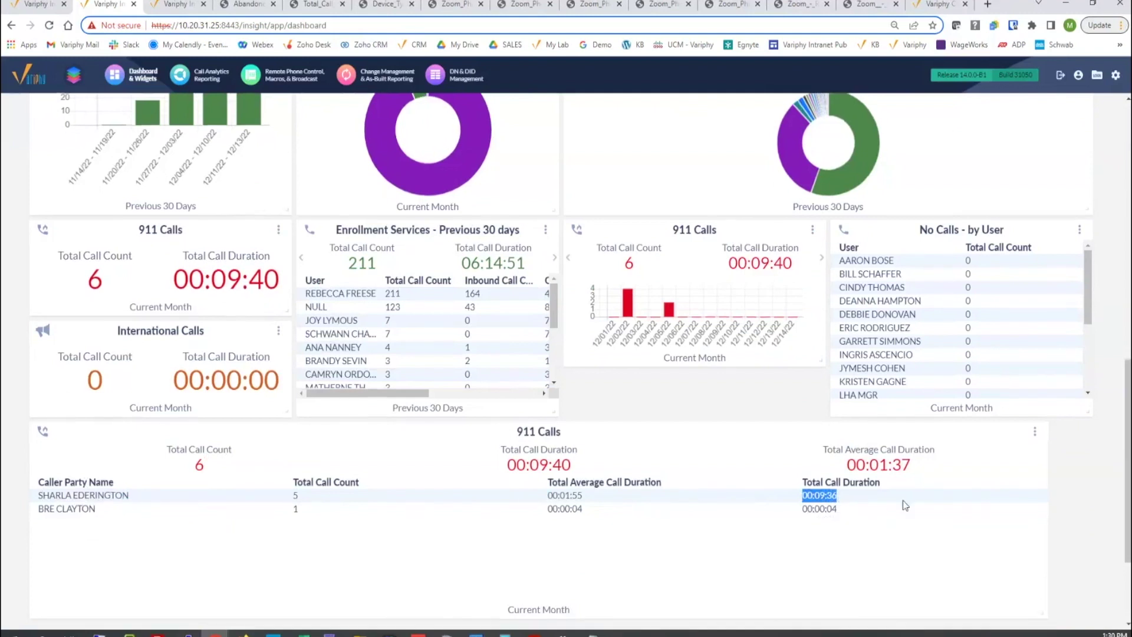
# - Shrink the 911 Calls caller table to half the dashboard width, and fill the space beside it with the widened No Calls - by User widget
pyautogui.moveTo(1042, 556); pyautogui.dragTo(551, 511)
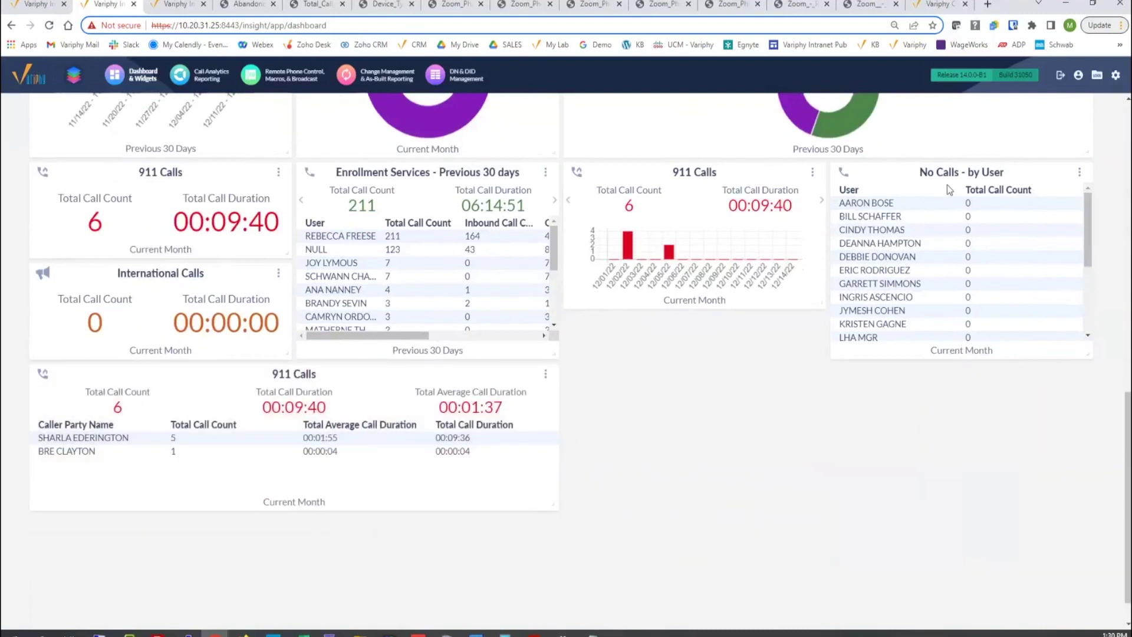
pyautogui.moveTo(950, 177); pyautogui.dragTo(682, 331)
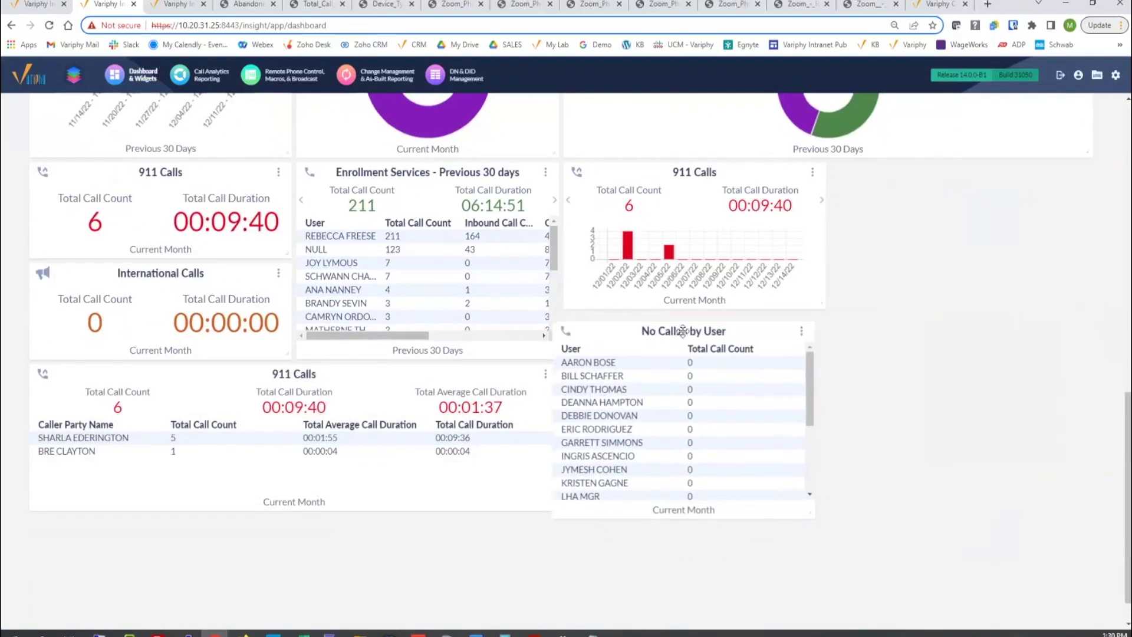
pyautogui.moveTo(824, 508); pyautogui.dragTo(1091, 509)
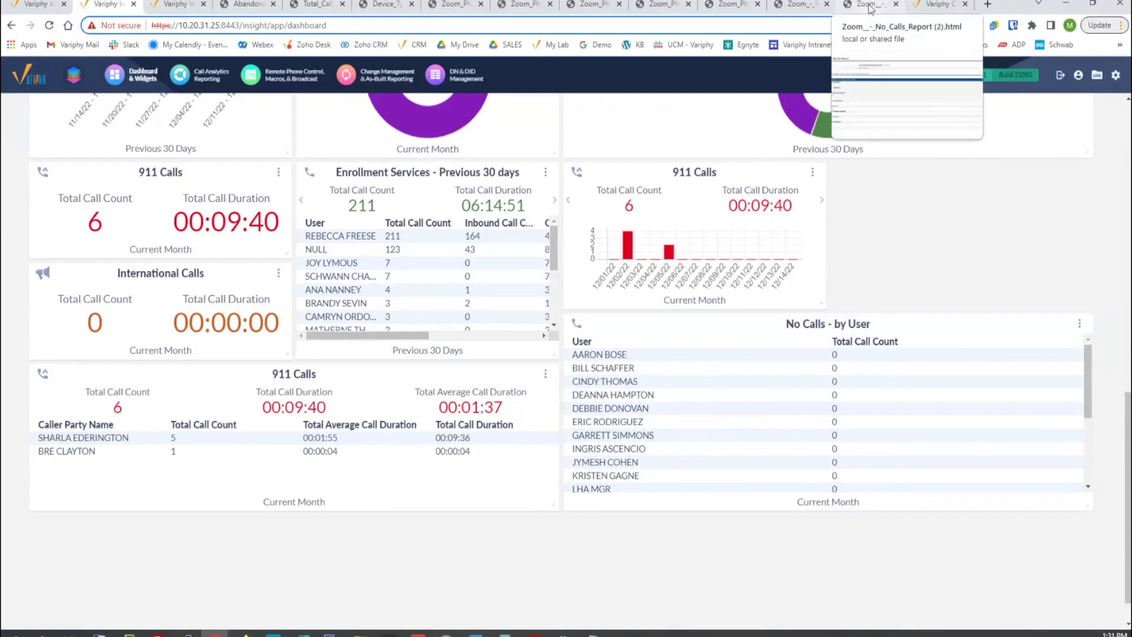
# - Return to the beginning of the Zoom Phone dashboard, and switch to the Variphy knowledge base page, highlighting its kb.variphy.com address
pyautogui.scroll(6, 882, 263)
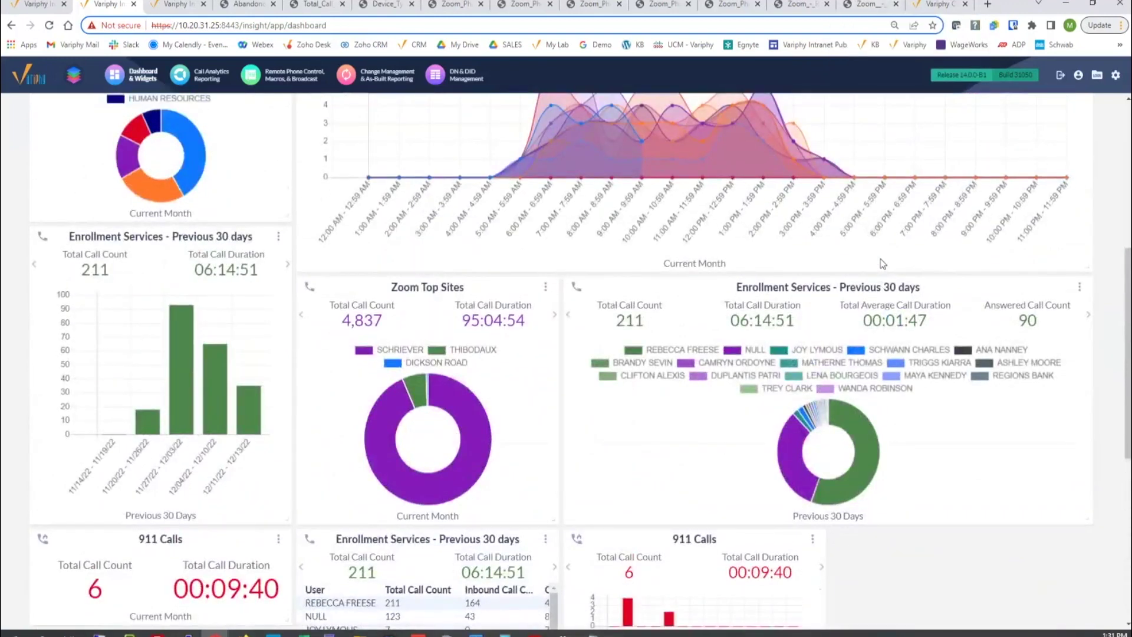
pyautogui.scroll(6, 883, 264)
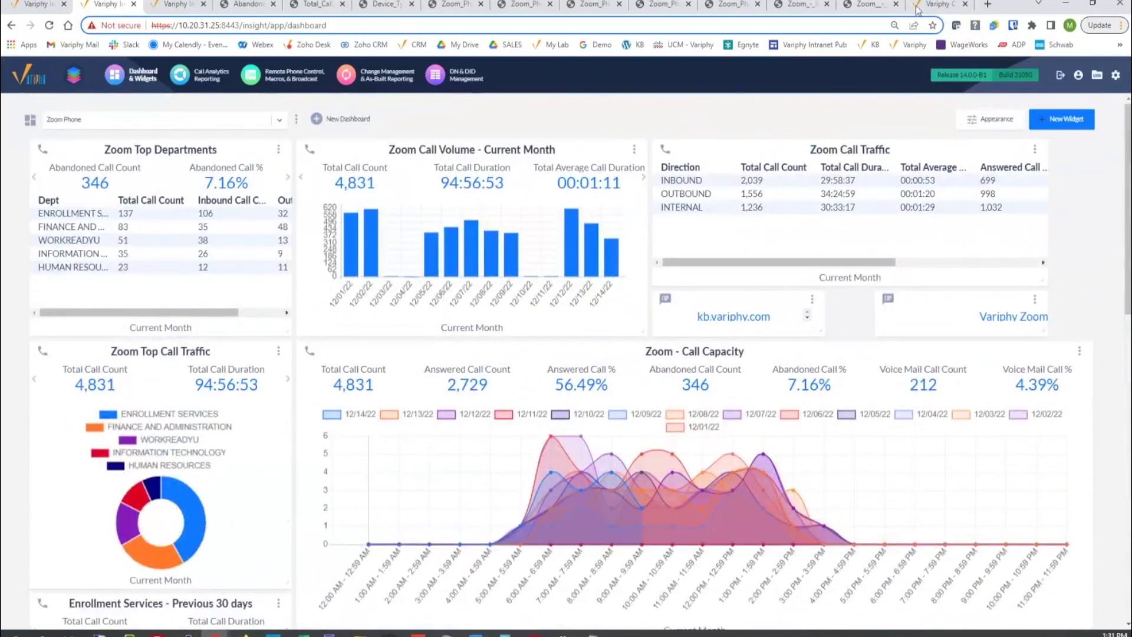
pyautogui.click(934, 6)
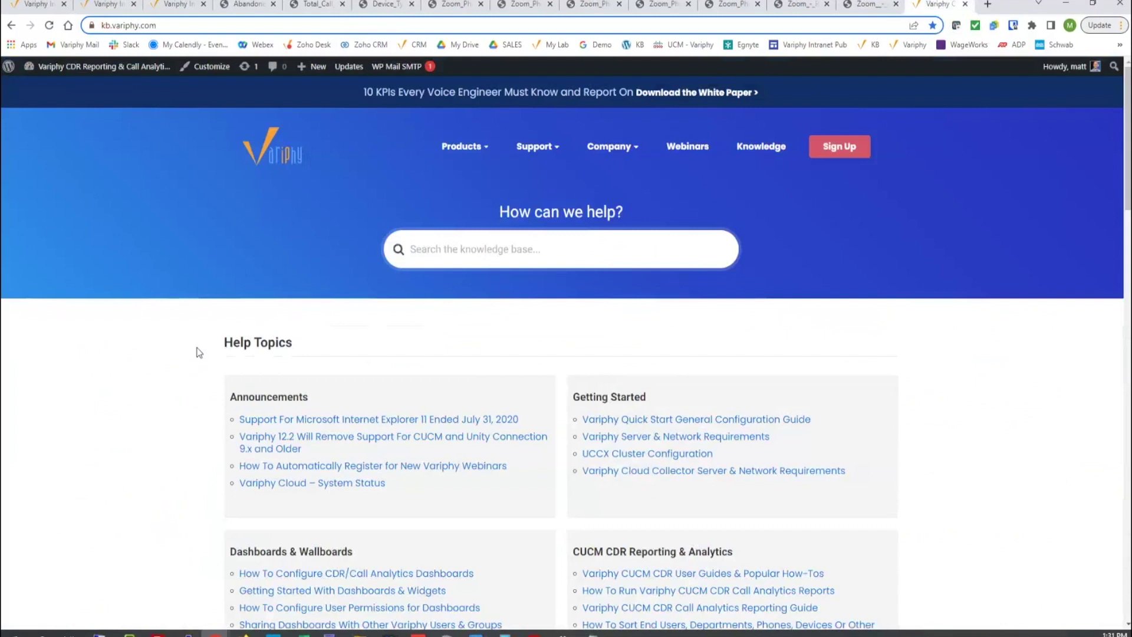
pyautogui.click(130, 25)
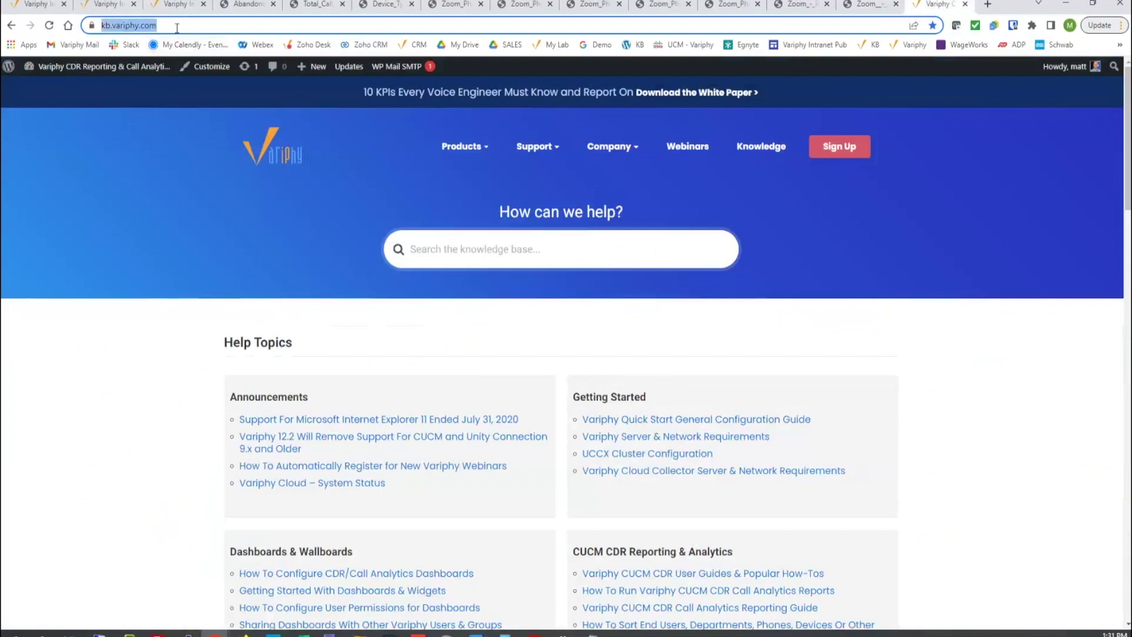
# - Look through the knowledge base help topics for the Zoom Phone Reporting & Analytics section, highlight its heading, and return to the search area
pyautogui.scroll(-1, 146, 249)
pyautogui.scroll(-3, 146, 250)
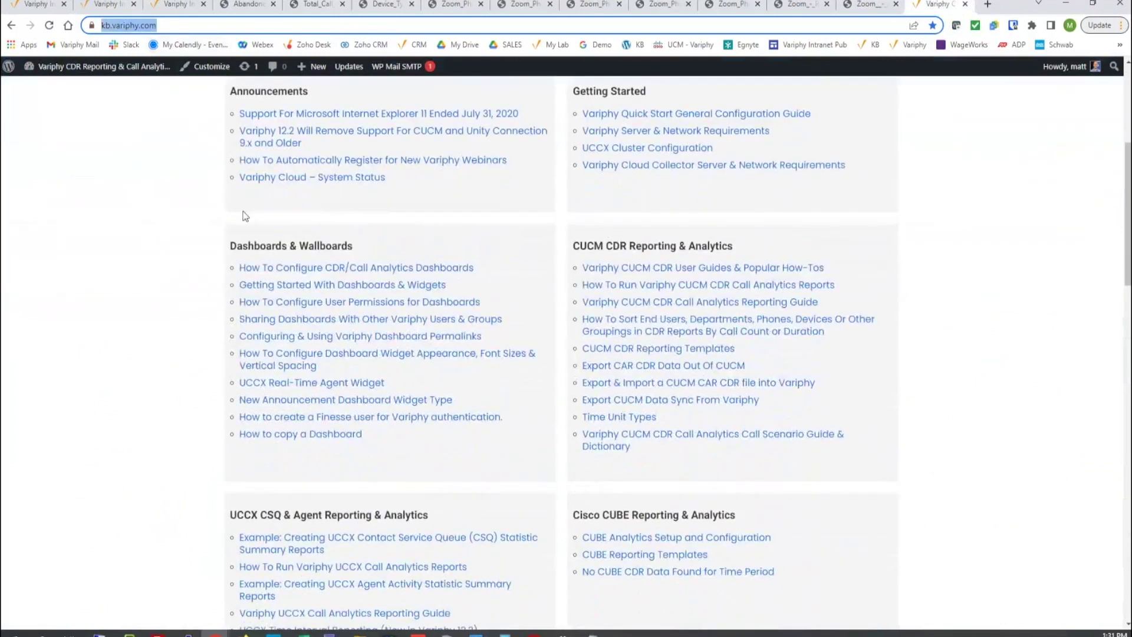
pyautogui.scroll(-2, 463, 277)
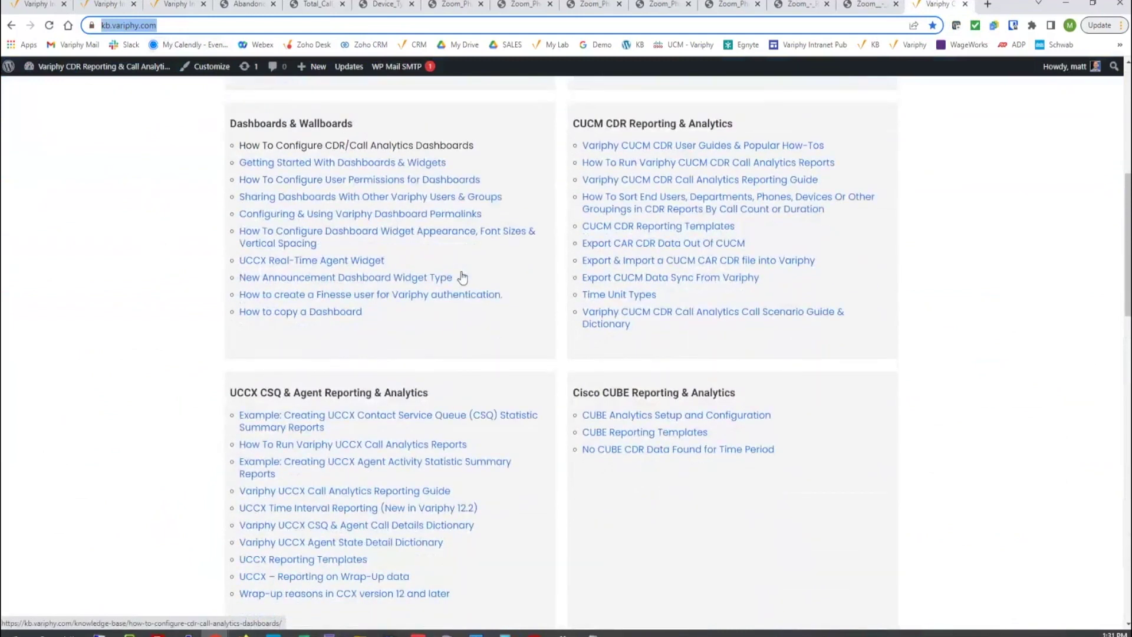
pyautogui.scroll(-2, 463, 278)
pyautogui.scroll(-1, 460, 259)
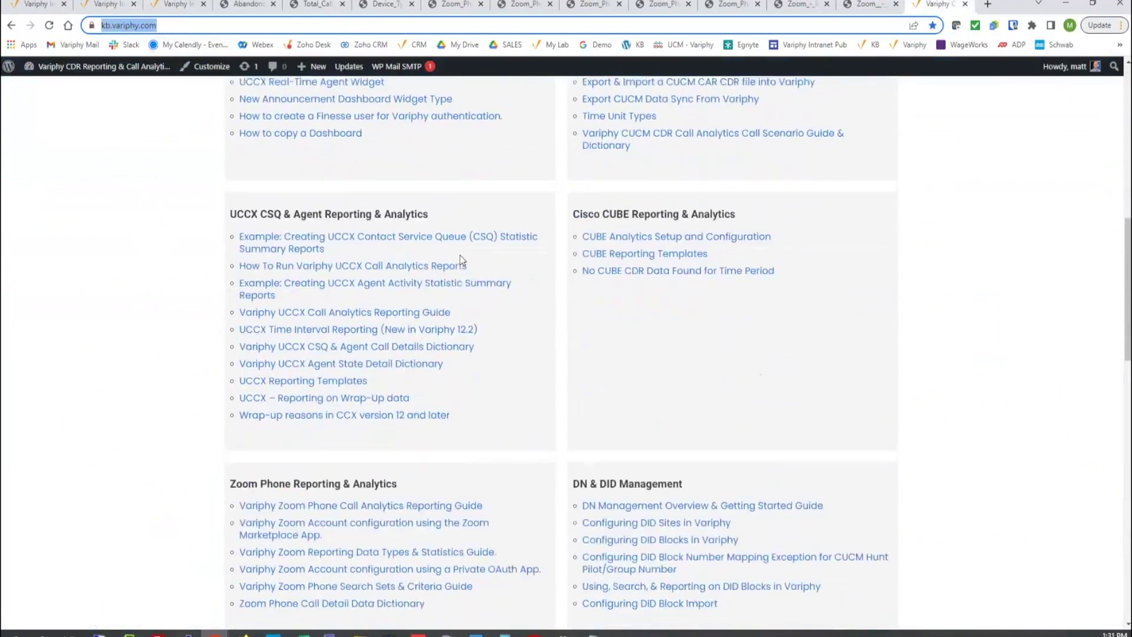
pyautogui.scroll(-2, 466, 277)
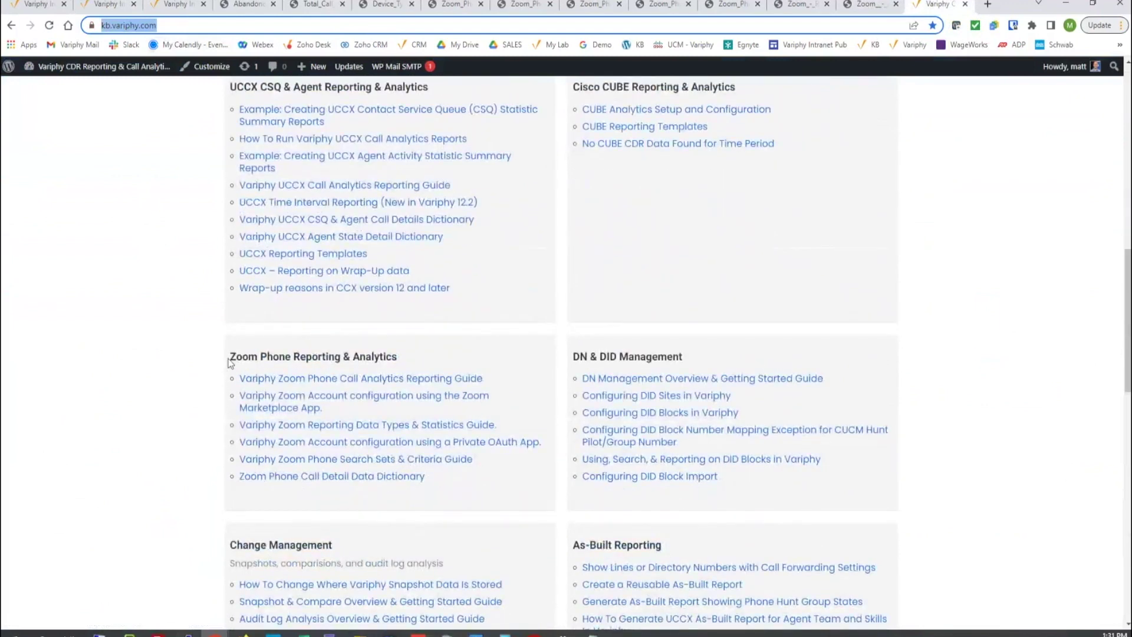
pyautogui.moveTo(228, 361); pyautogui.dragTo(415, 367)
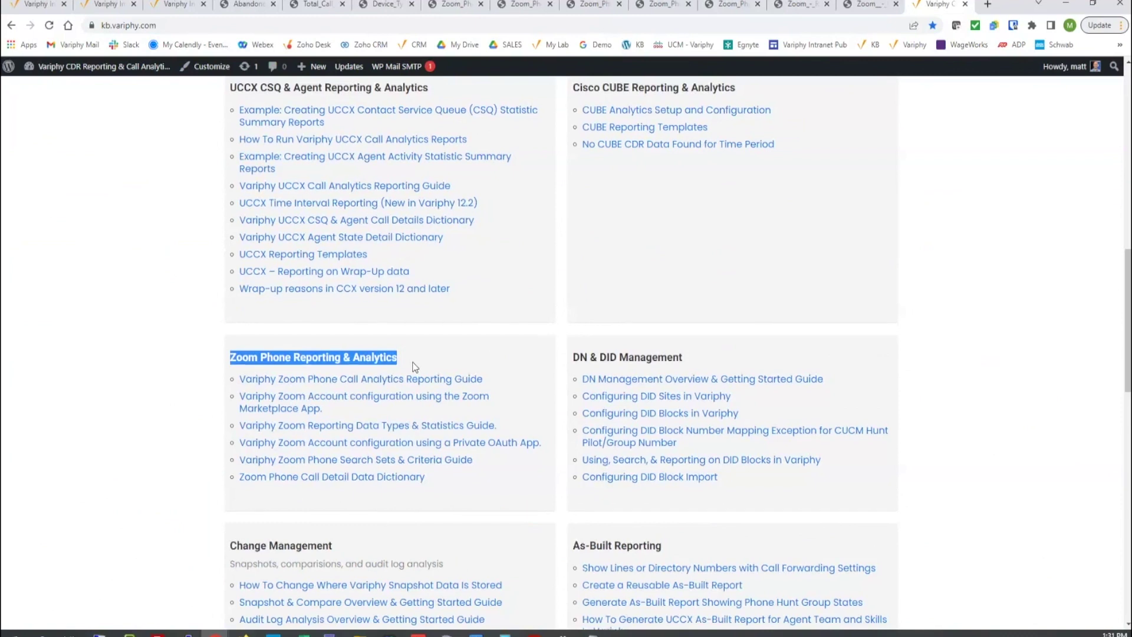
pyautogui.scroll(12, 414, 367)
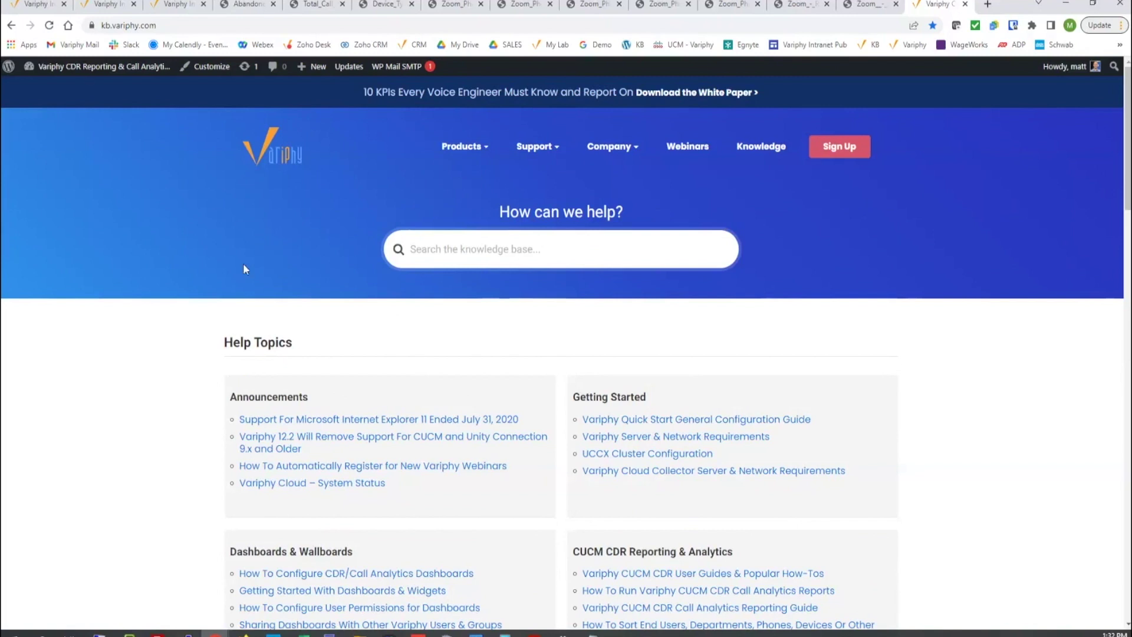
pyautogui.click(35, 6)
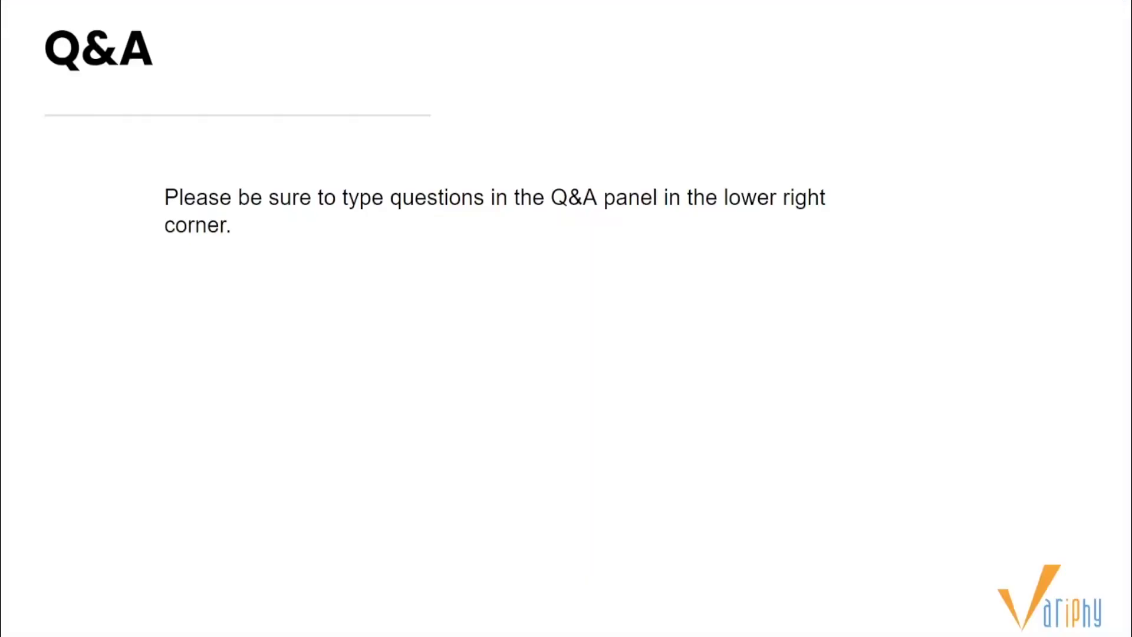
pyautogui.click(116, 420)
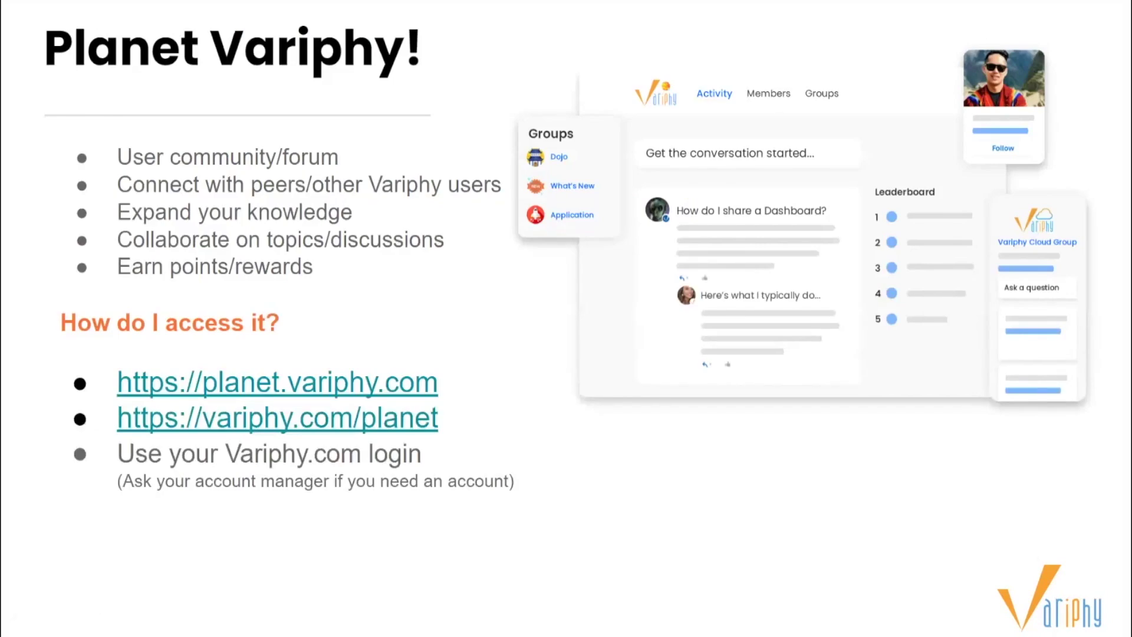